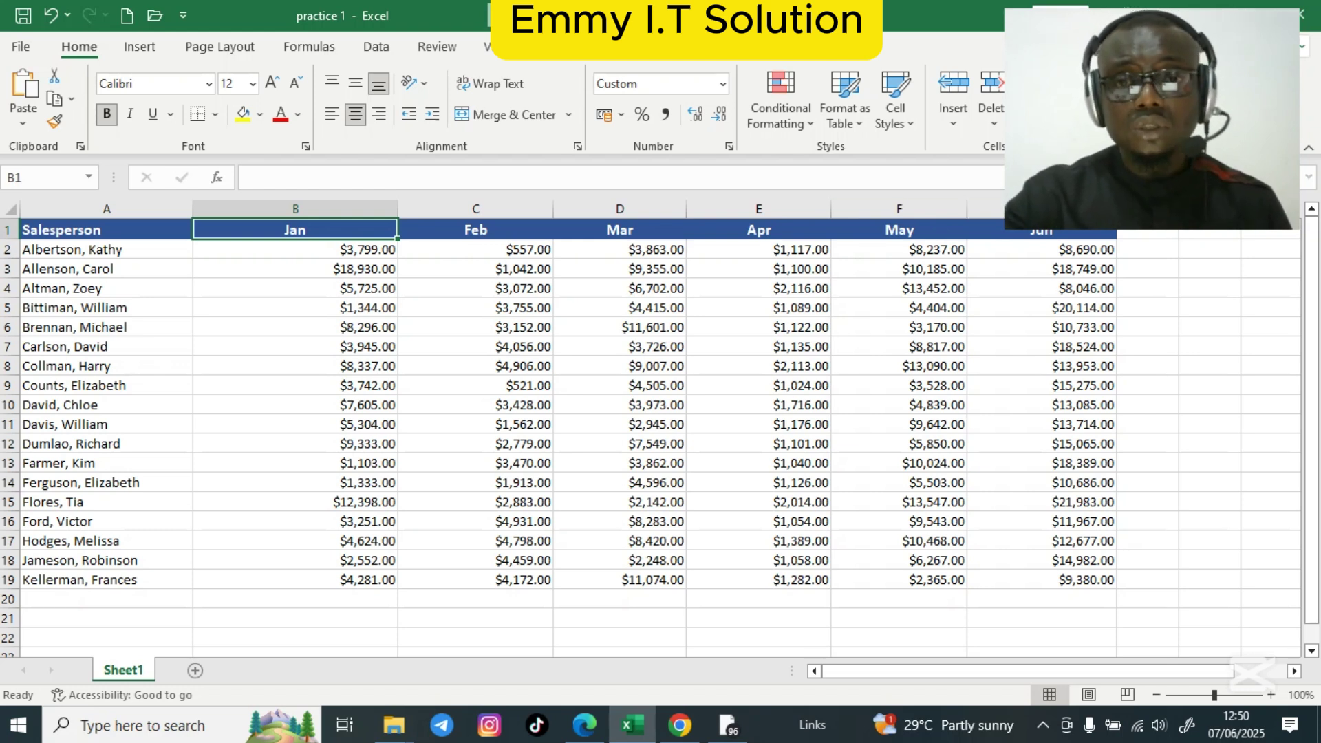
pyautogui.moveTo(1254, 25); pyautogui.dragTo(1045, 17)
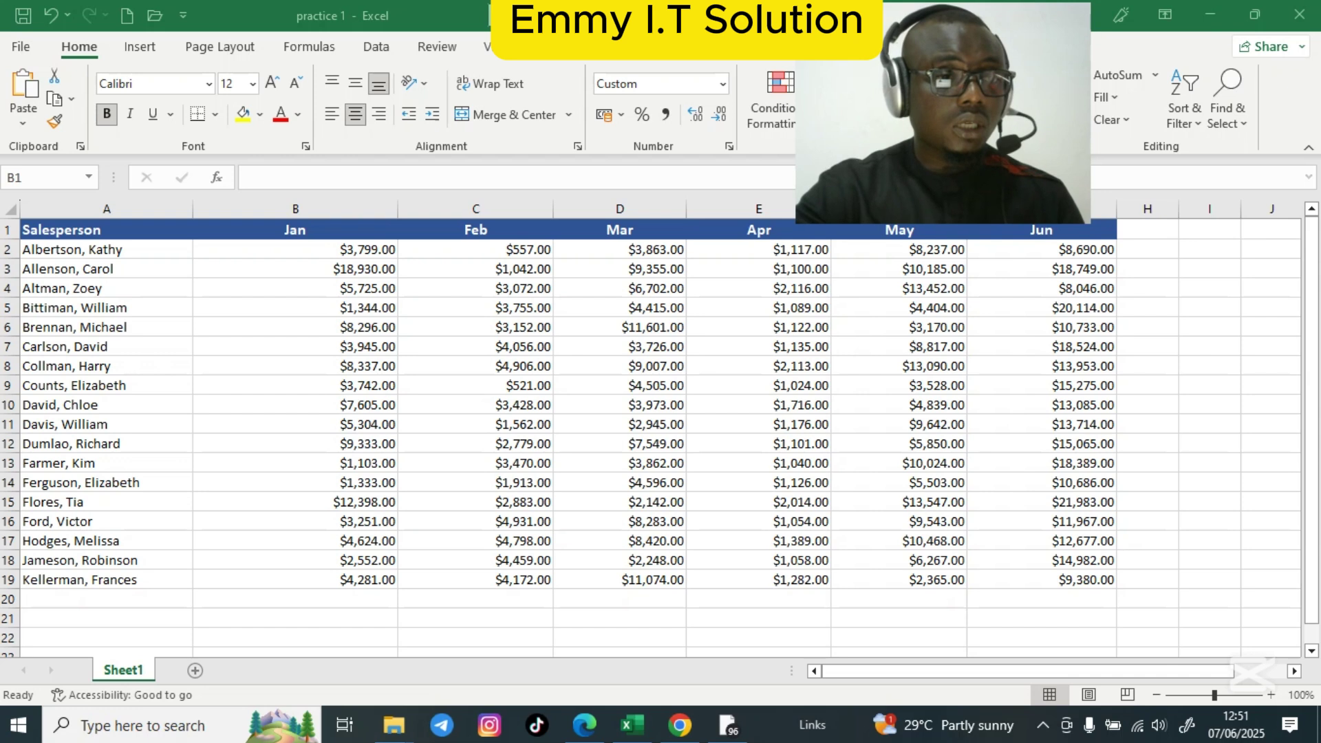
pyautogui.click(107, 229)
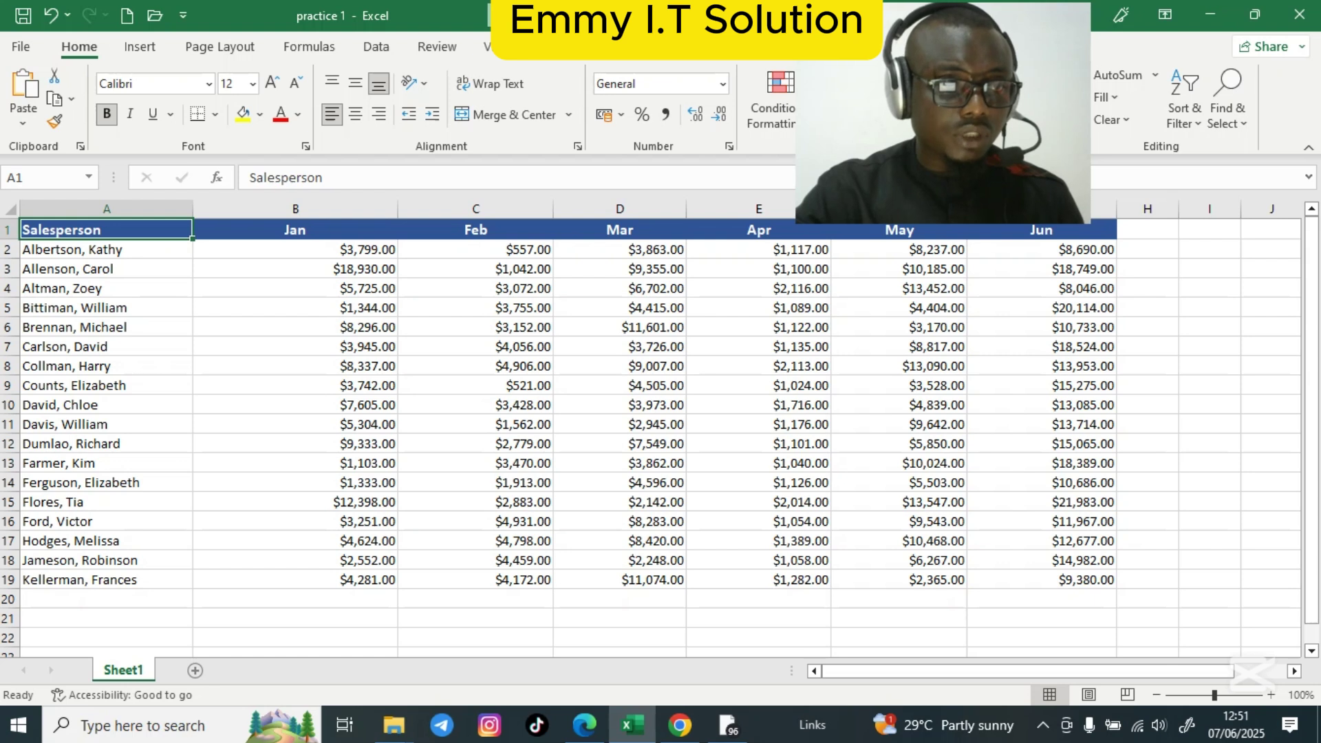
pyautogui.moveTo(192, 238); pyautogui.dragTo(194, 586)
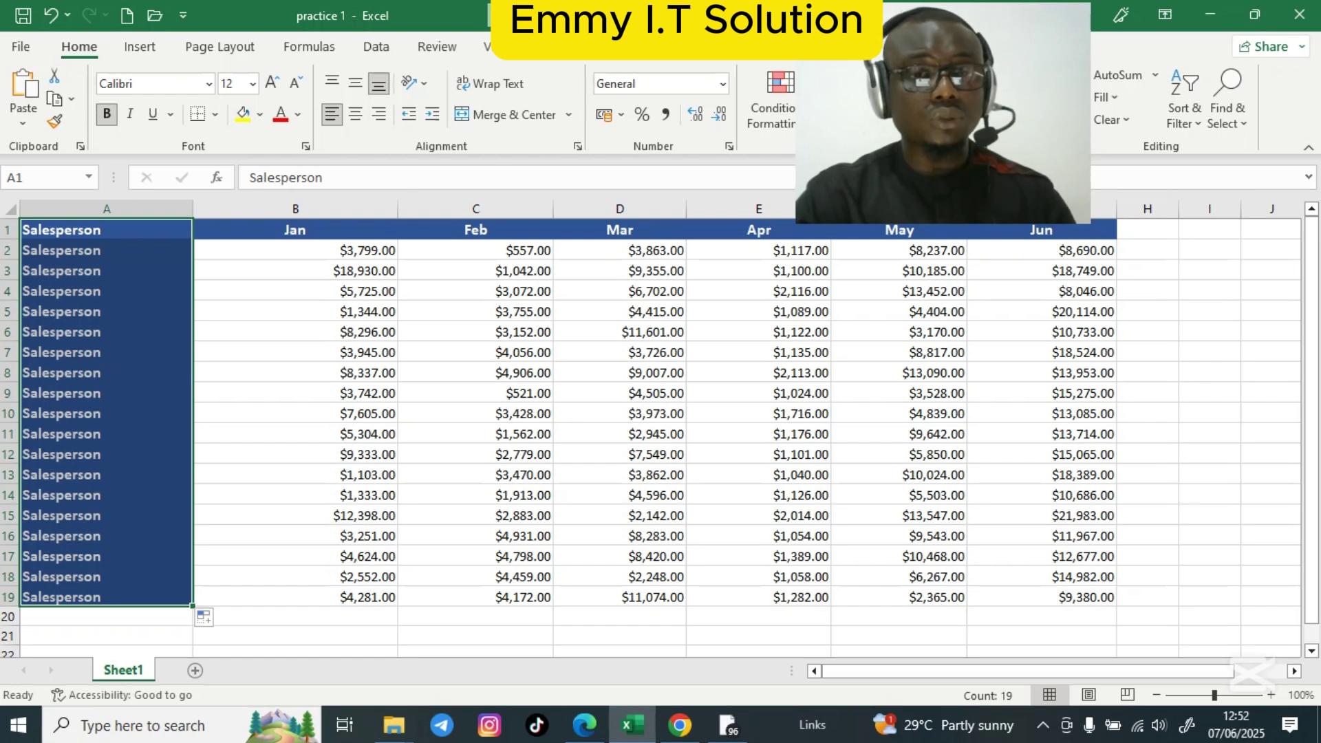
pyautogui.hotkey('ctrl', 'z')
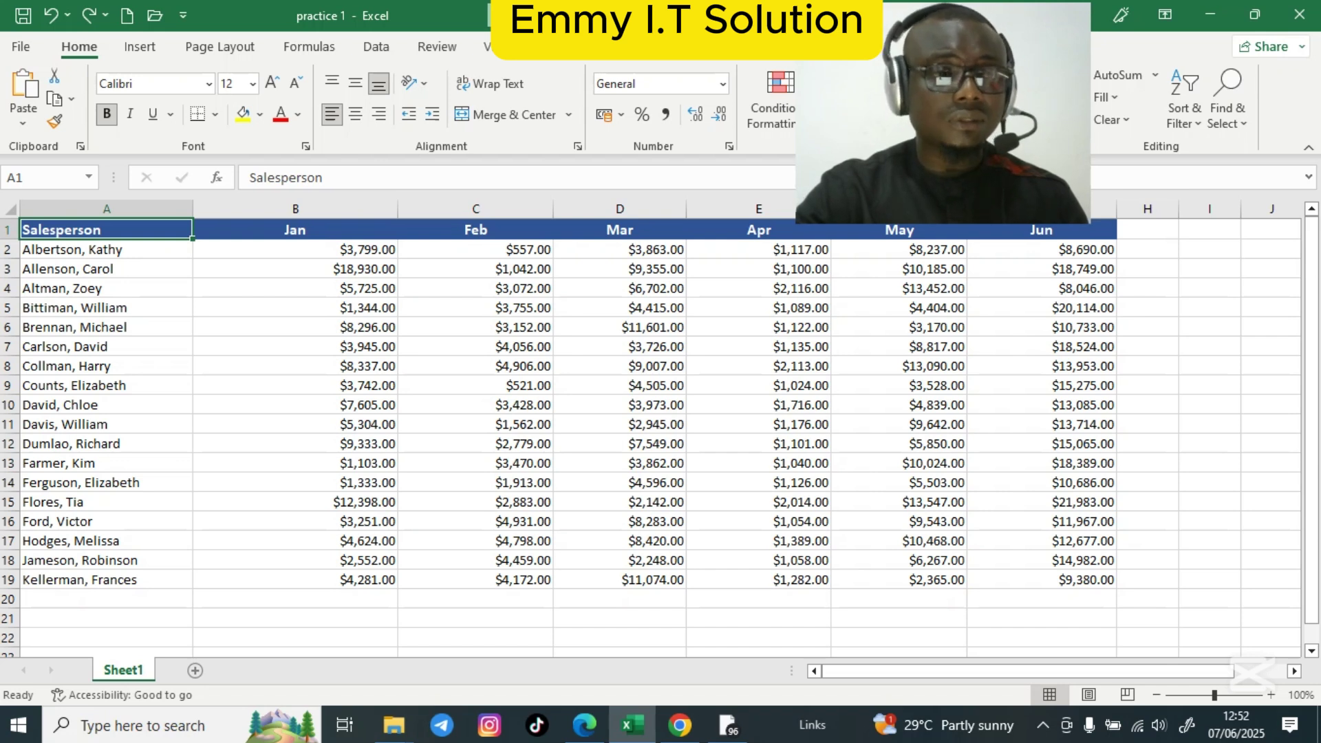
# - Select the Salesperson cells A1:A19 from the header through the last name
pyautogui.hotkey('shift', 'Down')
pyautogui.hotkey('shift', 'Down')
pyautogui.hotkey('shift', 'Down')
pyautogui.hotkey('shift', 'Down')
pyautogui.hotkey('shift', 'Down')
pyautogui.hotkey('shift', 'Down')
pyautogui.hotkey('shift', 'Down')
pyautogui.hotkey('shift', 'Down')
pyautogui.hotkey('shift', 'Down')
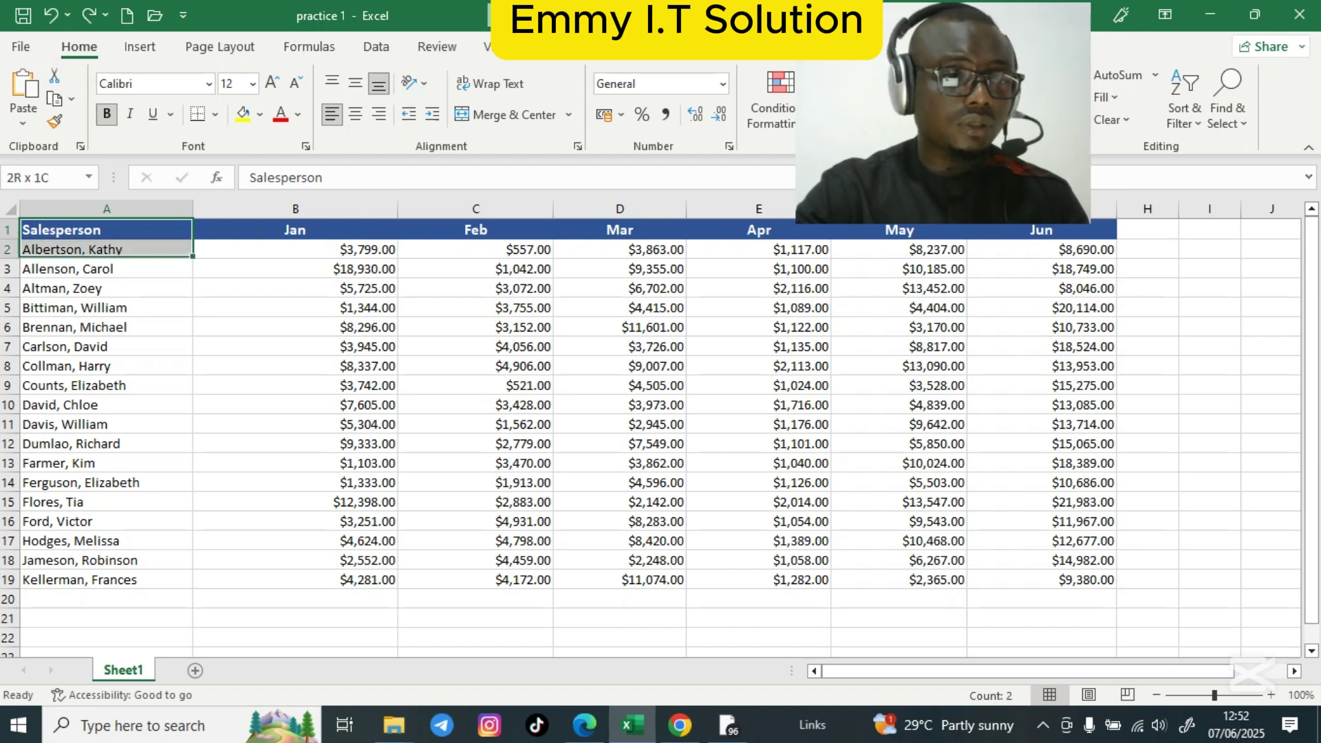
pyautogui.hotkey('shift', 'Down')
pyautogui.hotkey('shift', 'Down')
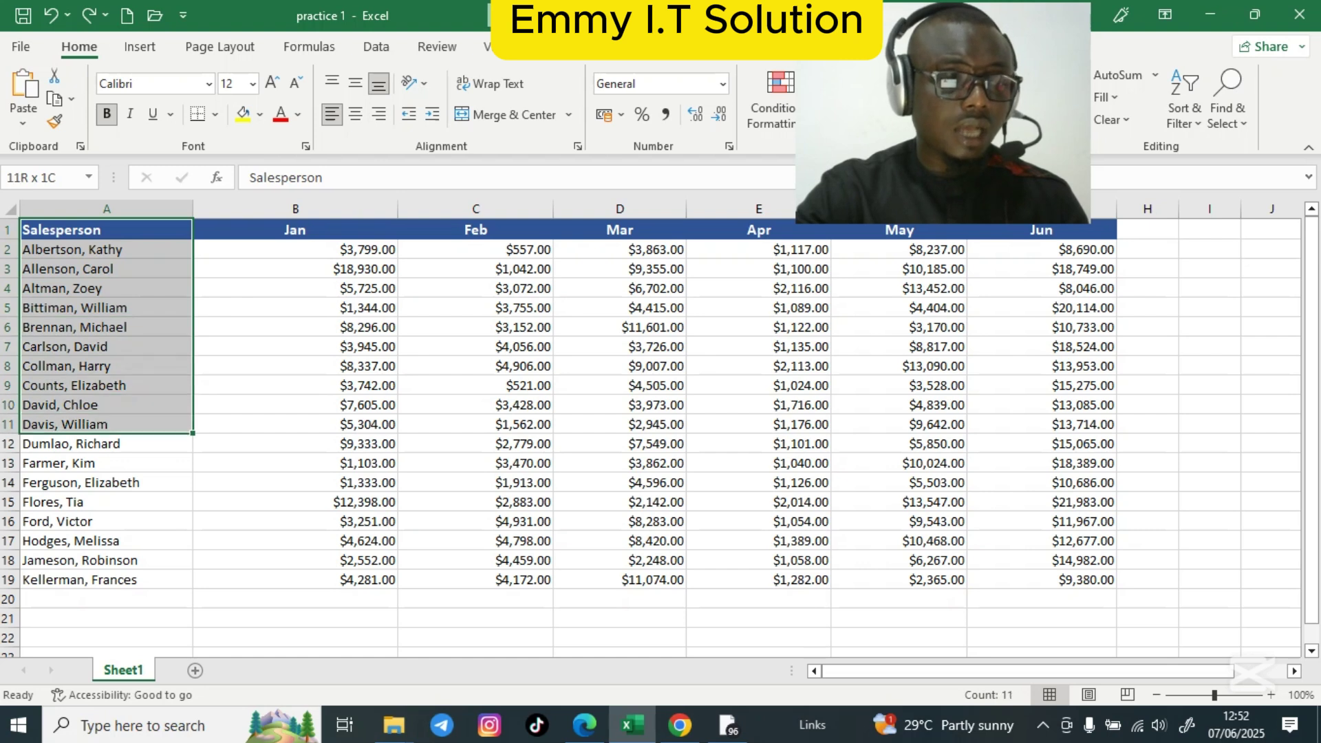
pyautogui.hotkey('shift', 'Down')
pyautogui.hotkey('shift', 'Down')
pyautogui.hotkey('shift', 'Down')
pyautogui.hotkey('shift', 'Down')
pyautogui.hotkey('shift', 'Down')
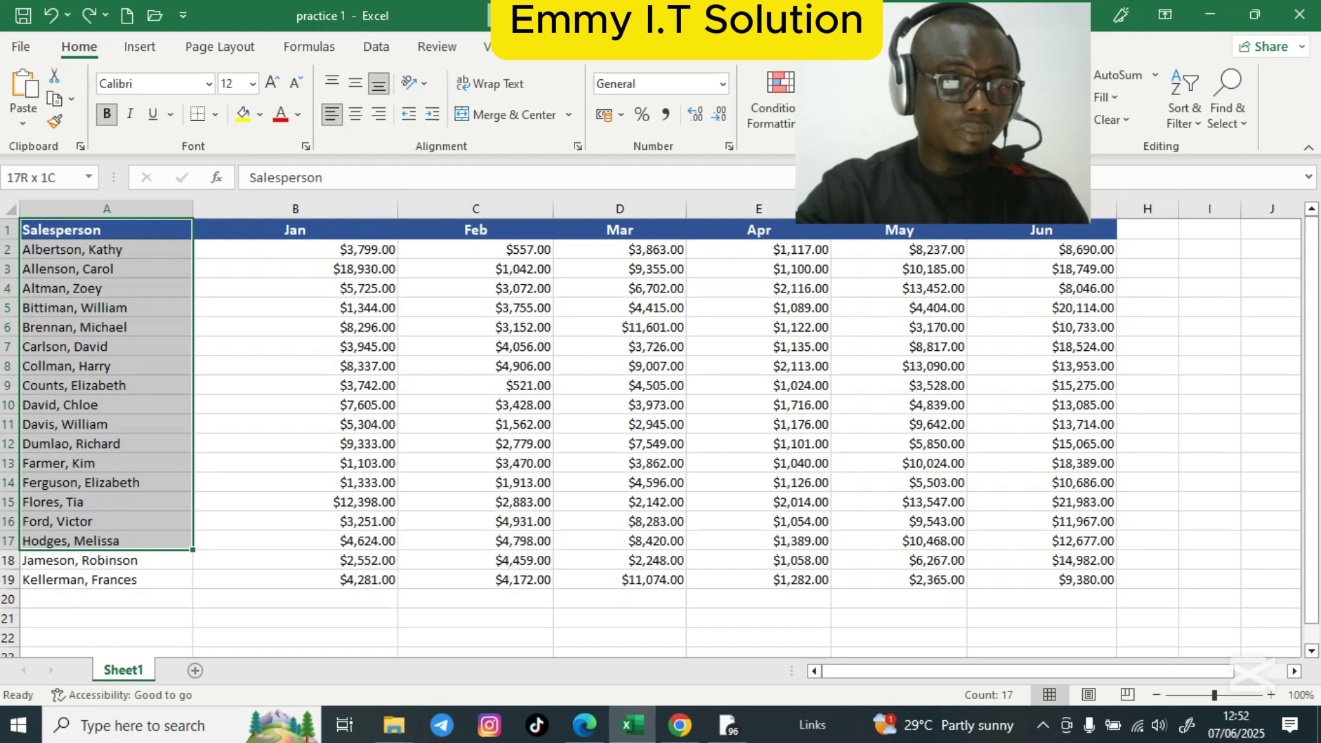
pyautogui.hotkey('shift', 'Down')
pyautogui.hotkey('shift', 'Down')
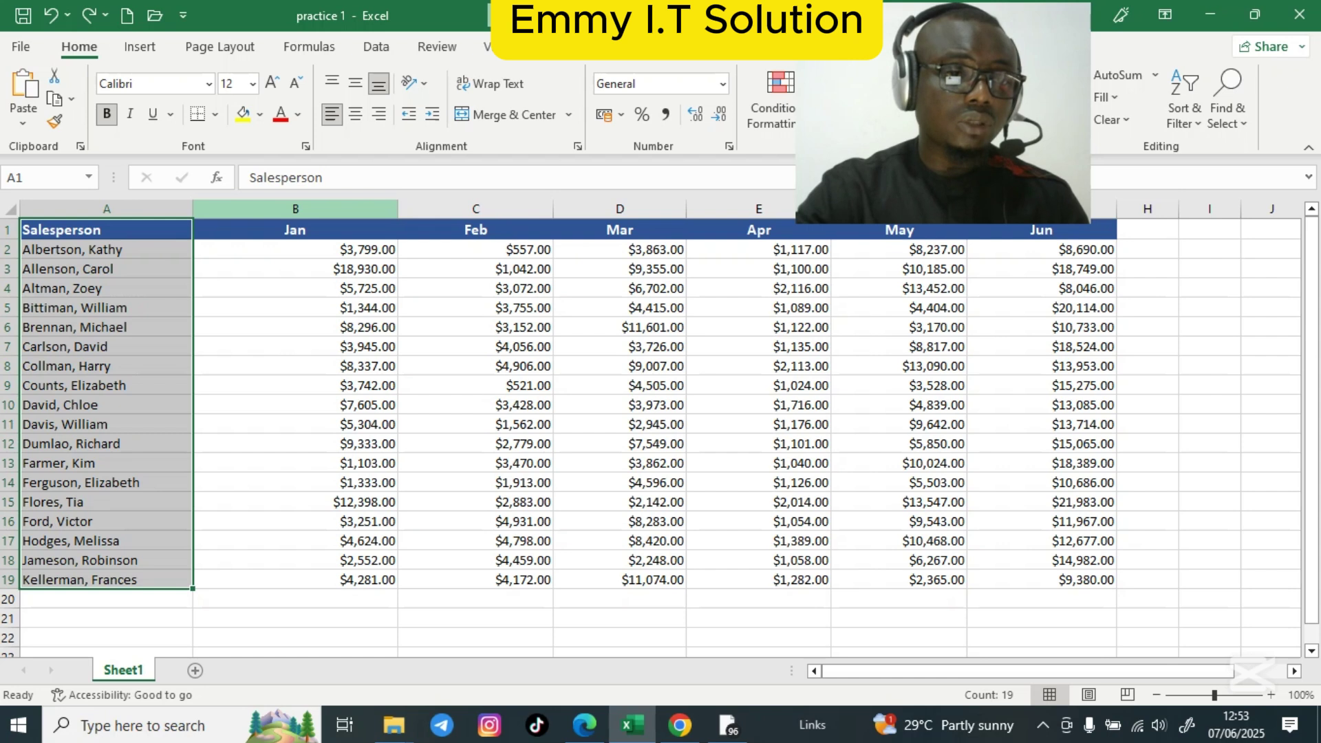
# - Try adding column B and then column F to the Salesperson selection, and return to cell A1
pyautogui.keyDown('ctrl'); pyautogui.click(295, 209); pyautogui.keyUp('ctrl')
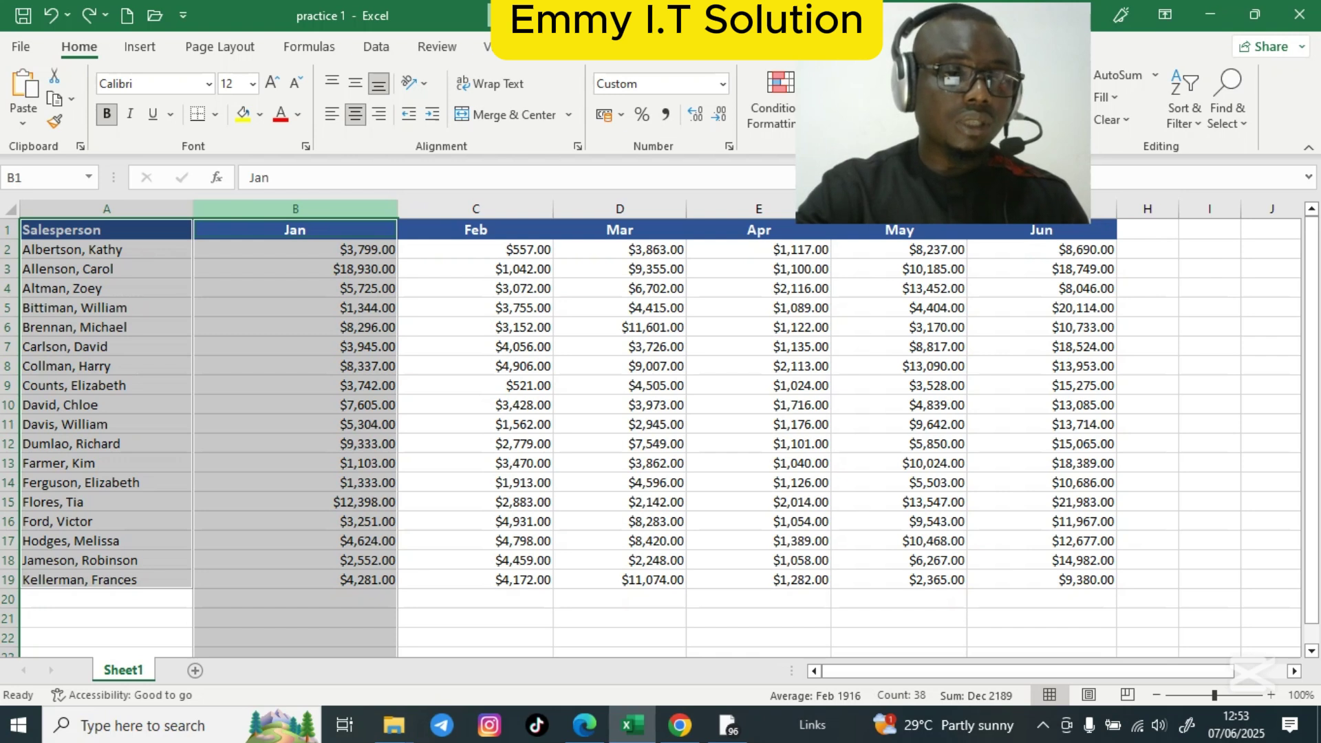
pyautogui.keyDown('ctrl'); pyautogui.click(295, 208); pyautogui.keyUp('ctrl')
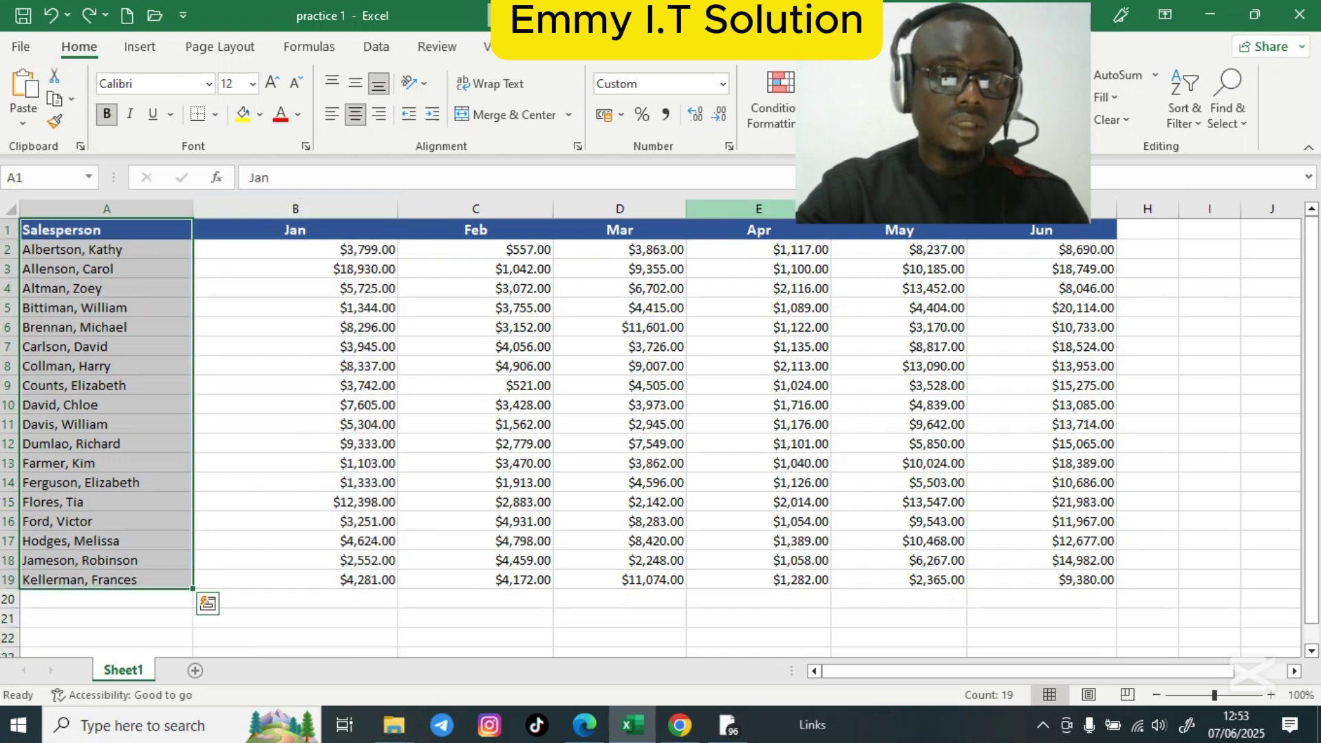
pyautogui.moveTo(1080, 12); pyautogui.dragTo(529, 8)
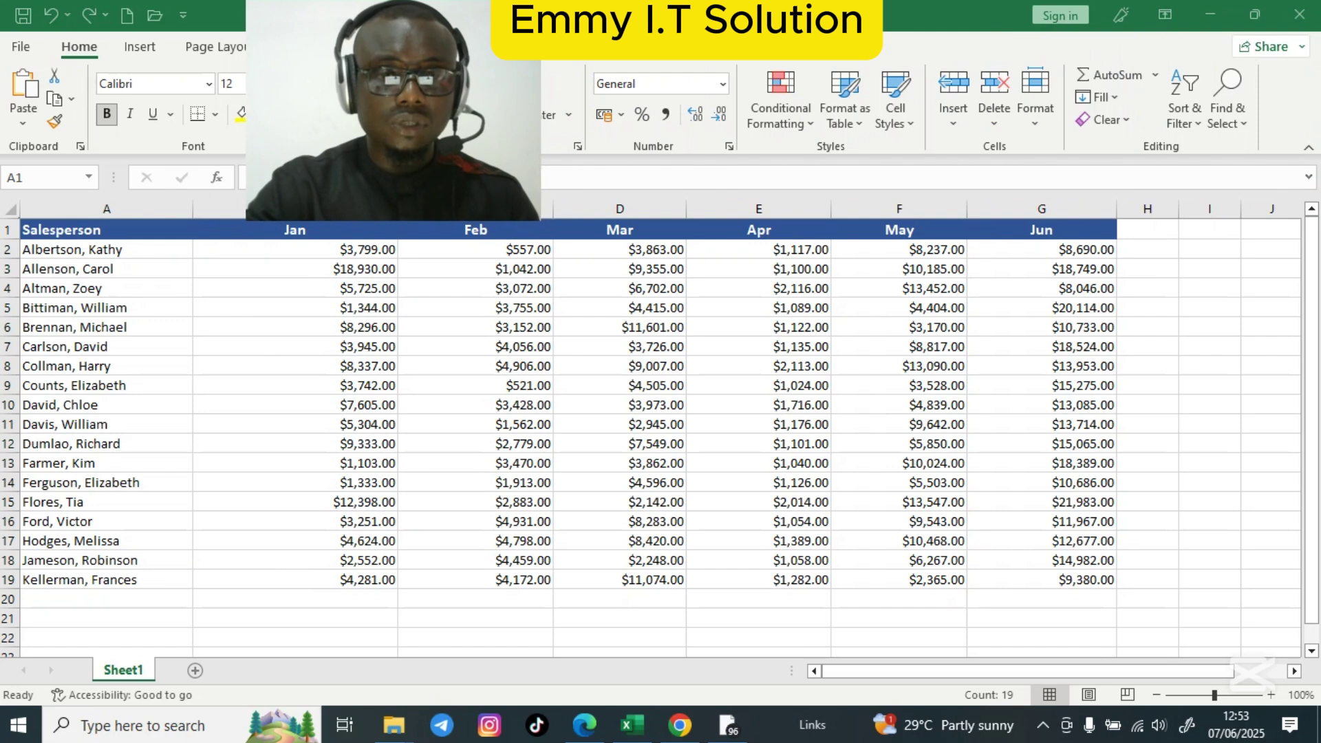
pyautogui.keyDown('ctrl'); pyautogui.click(899, 208); pyautogui.keyUp('ctrl')
pyautogui.keyDown('ctrl'); pyautogui.click(899, 208); pyautogui.keyUp('ctrl')
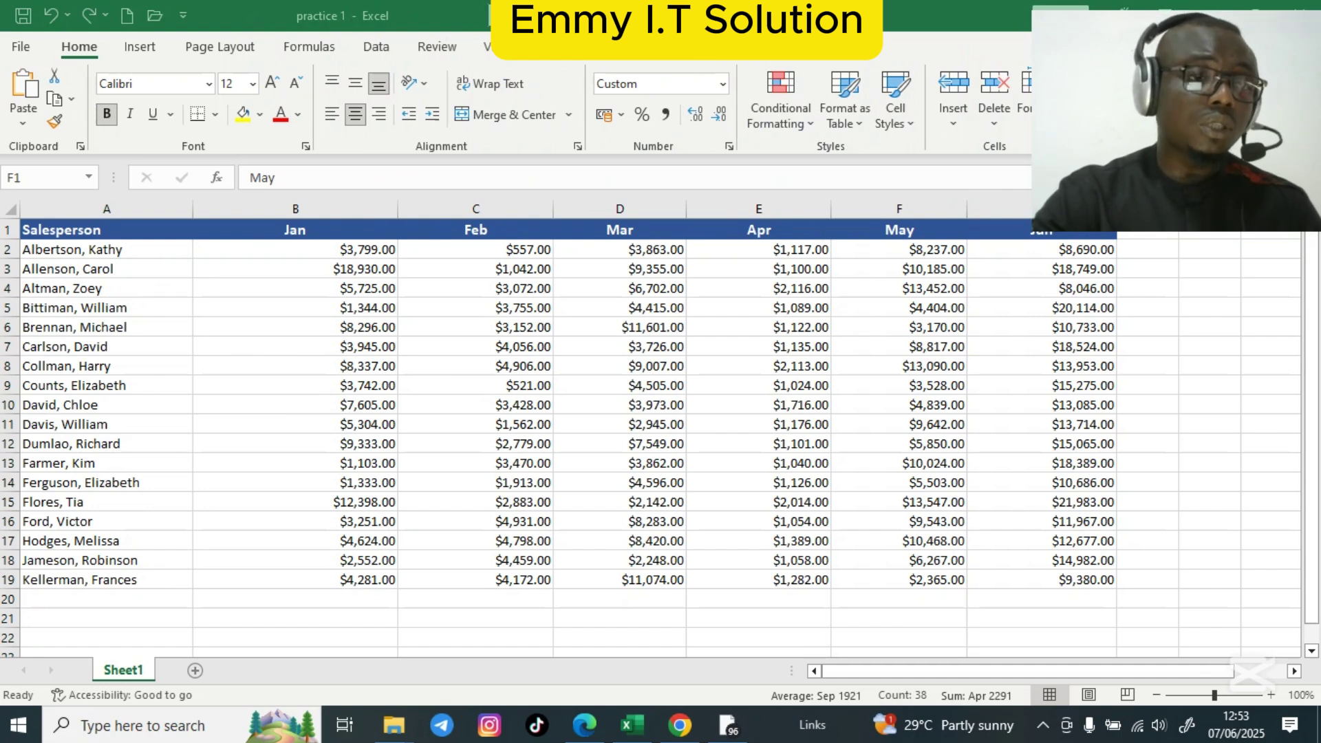
pyautogui.hotkey('alt', 'Tab')
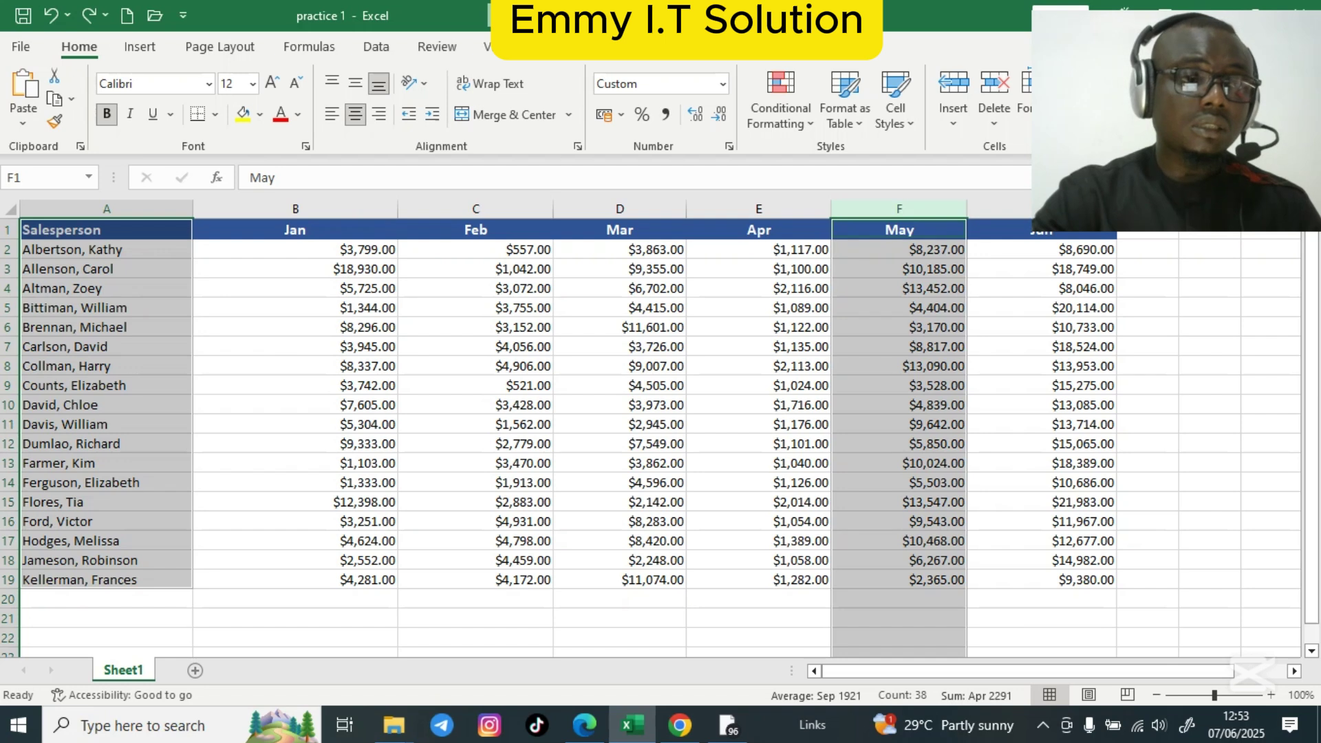
pyautogui.click(106, 229)
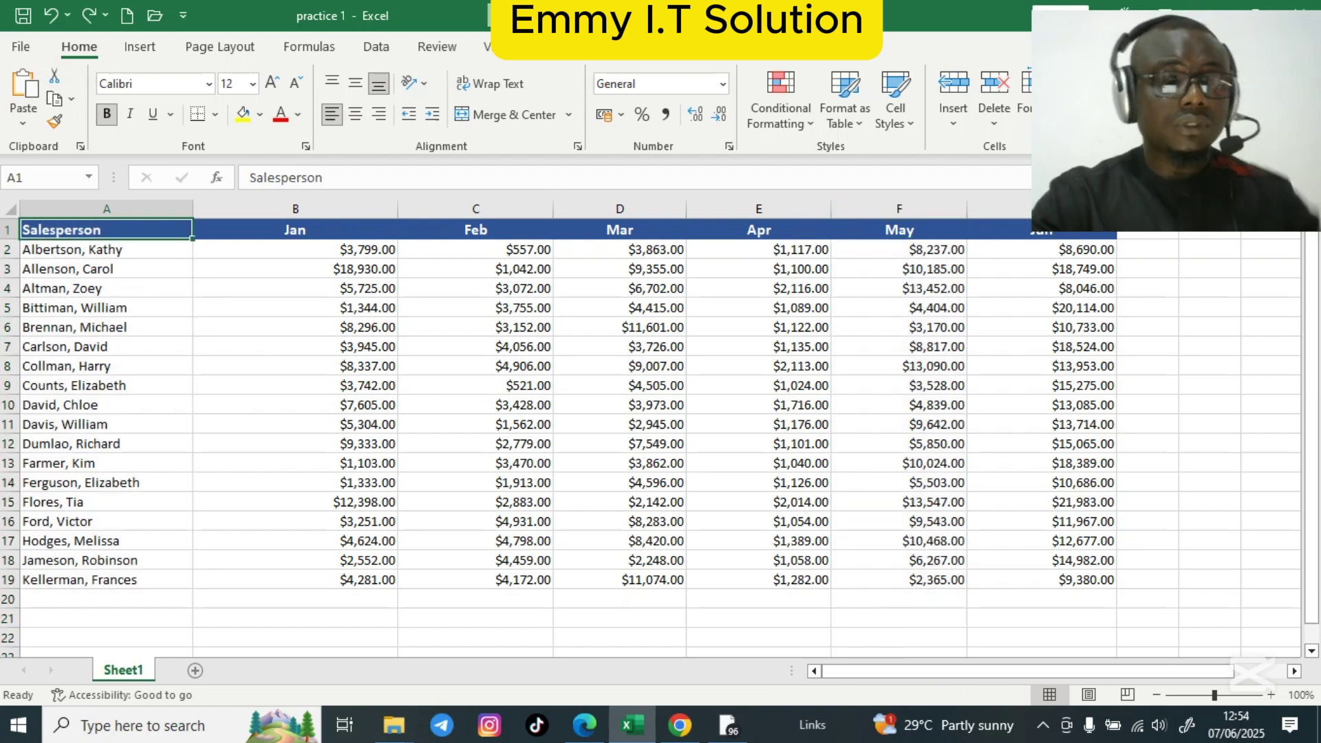
# - Select A1:B19, try replacing column B with column C in the selection, and return to cell A1
pyautogui.moveTo(106, 230); pyautogui.dragTo(295, 579)
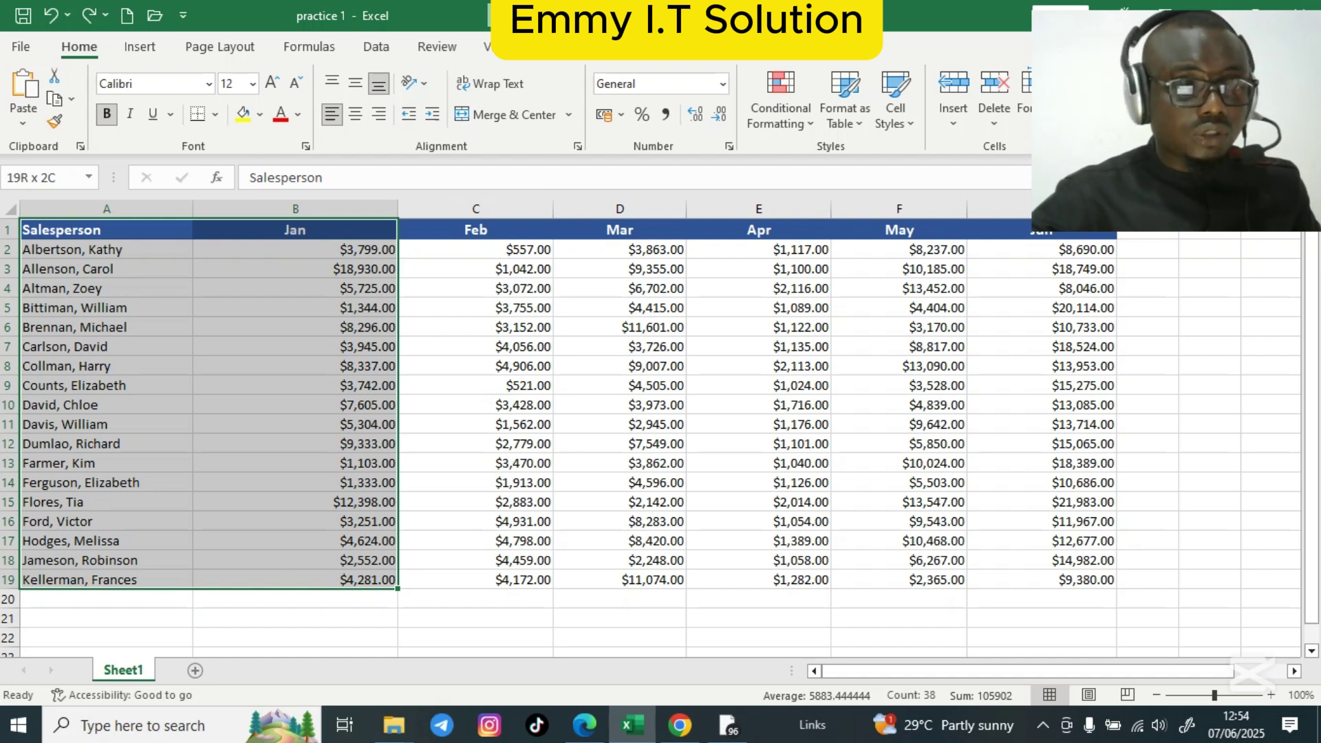
pyautogui.moveTo(296, 580); pyautogui.dragTo(296, 580)
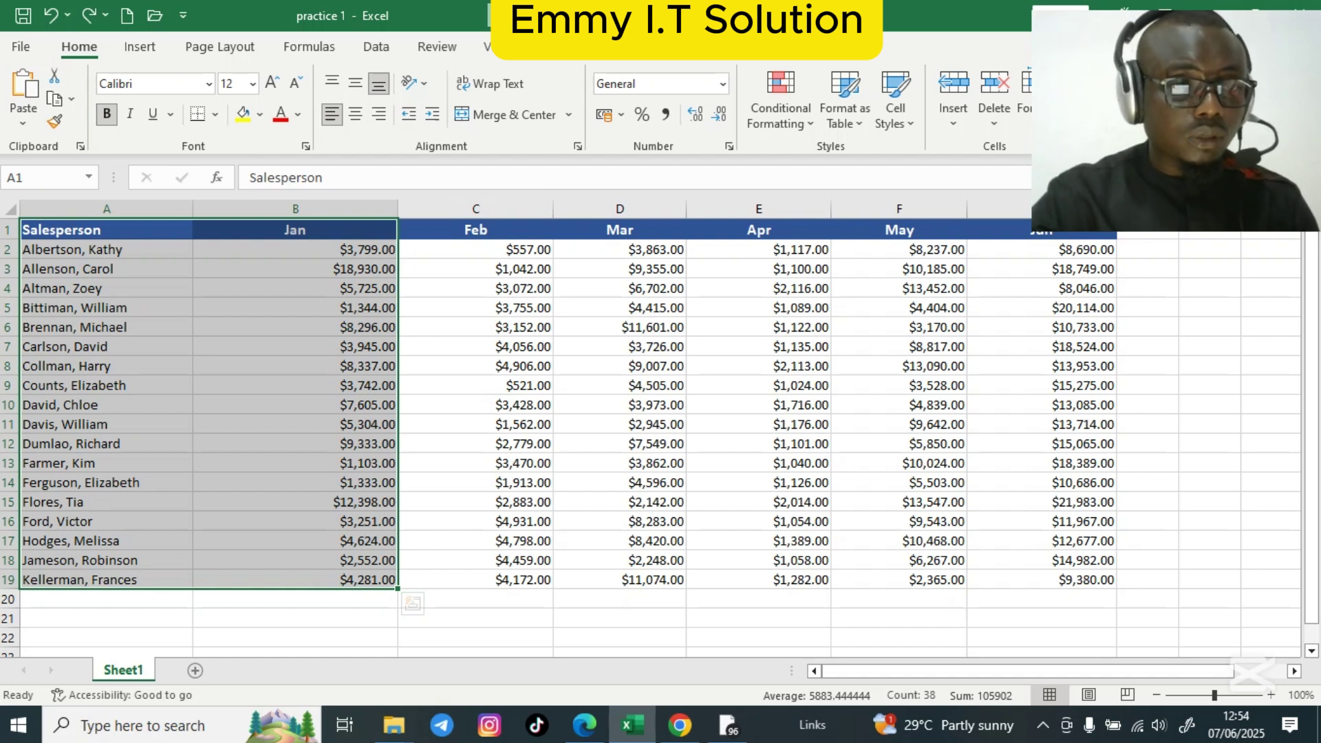
pyautogui.keyDown('ctrl'); pyautogui.click(296, 208); pyautogui.keyUp('ctrl')
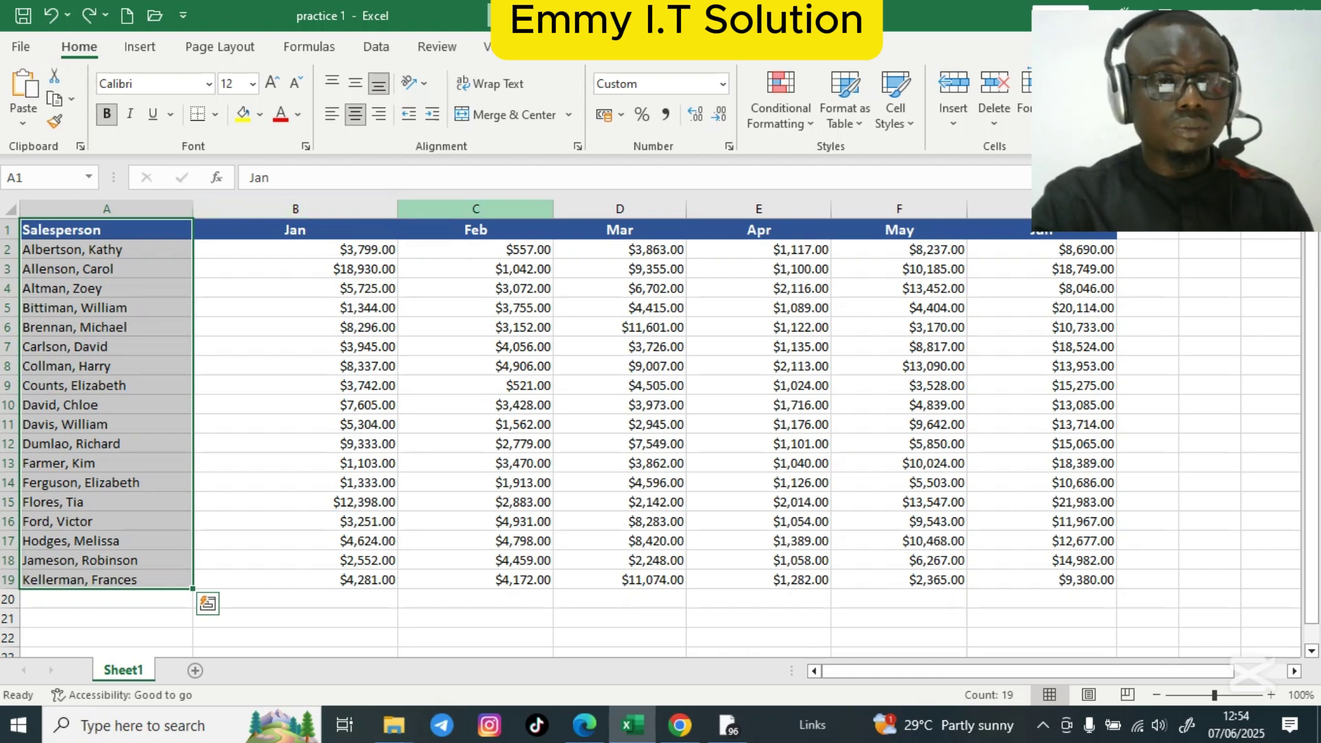
pyautogui.keyDown('ctrl'); pyautogui.click(476, 209); pyautogui.keyUp('ctrl')
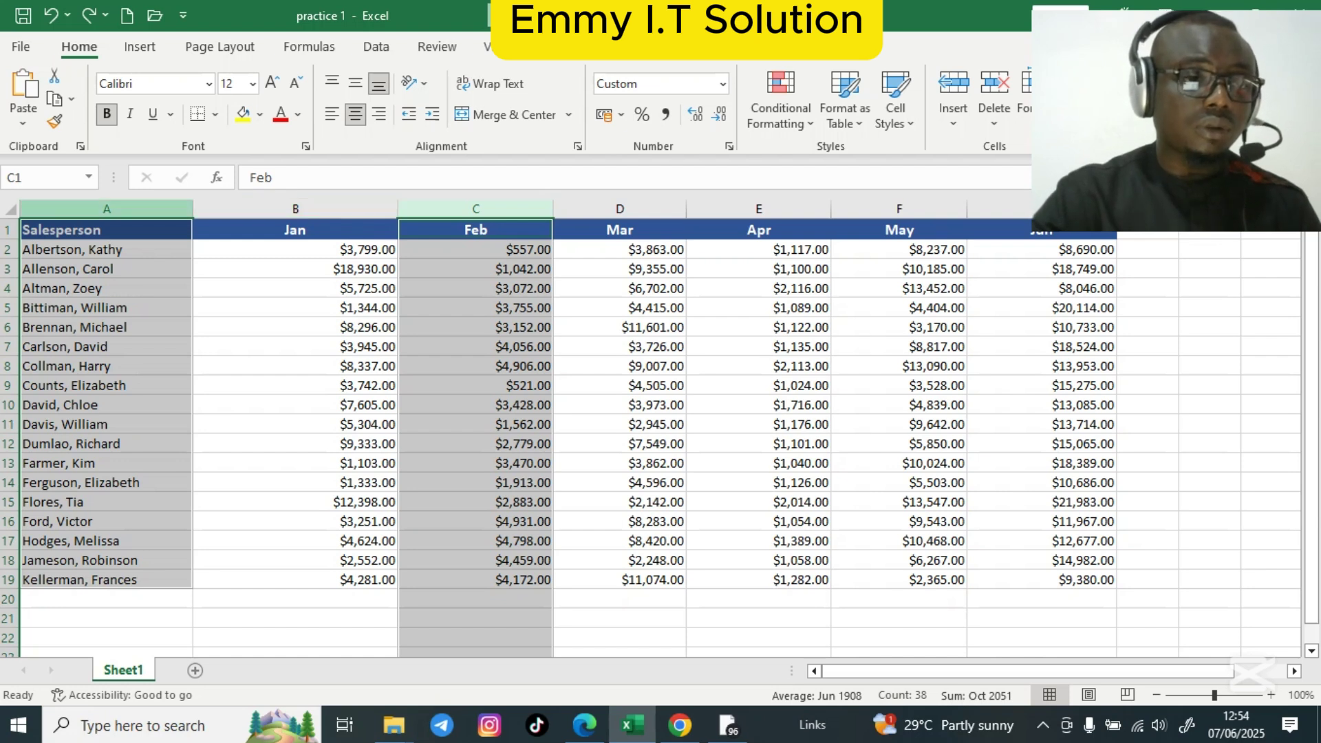
pyautogui.click(548, 209)
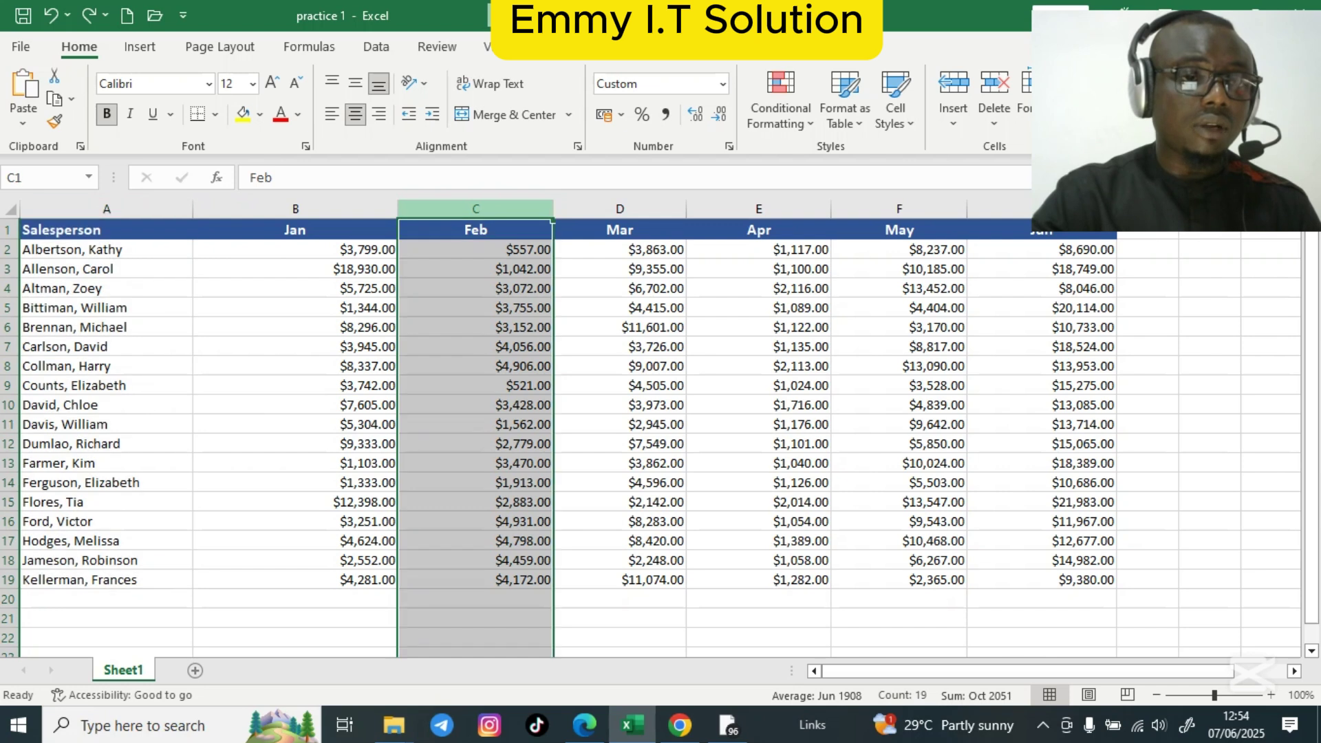
pyautogui.click(107, 209)
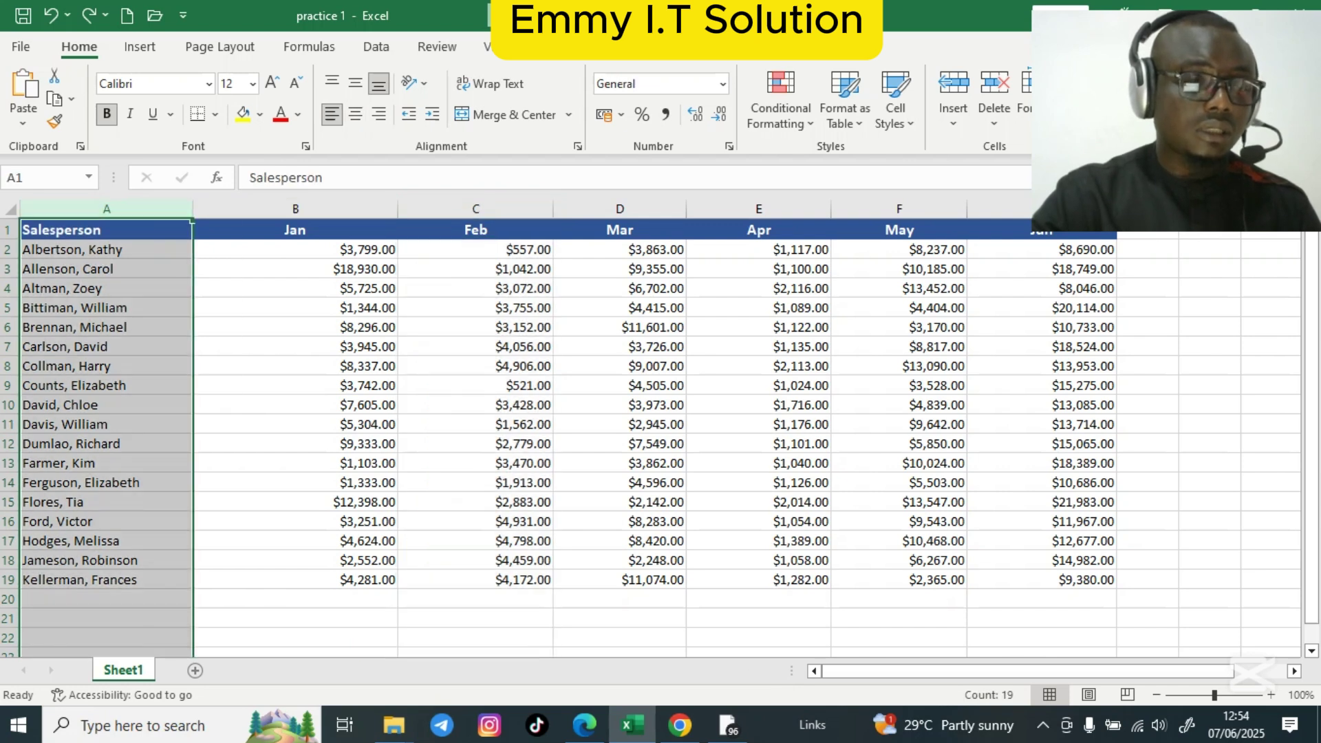
pyautogui.click(107, 230)
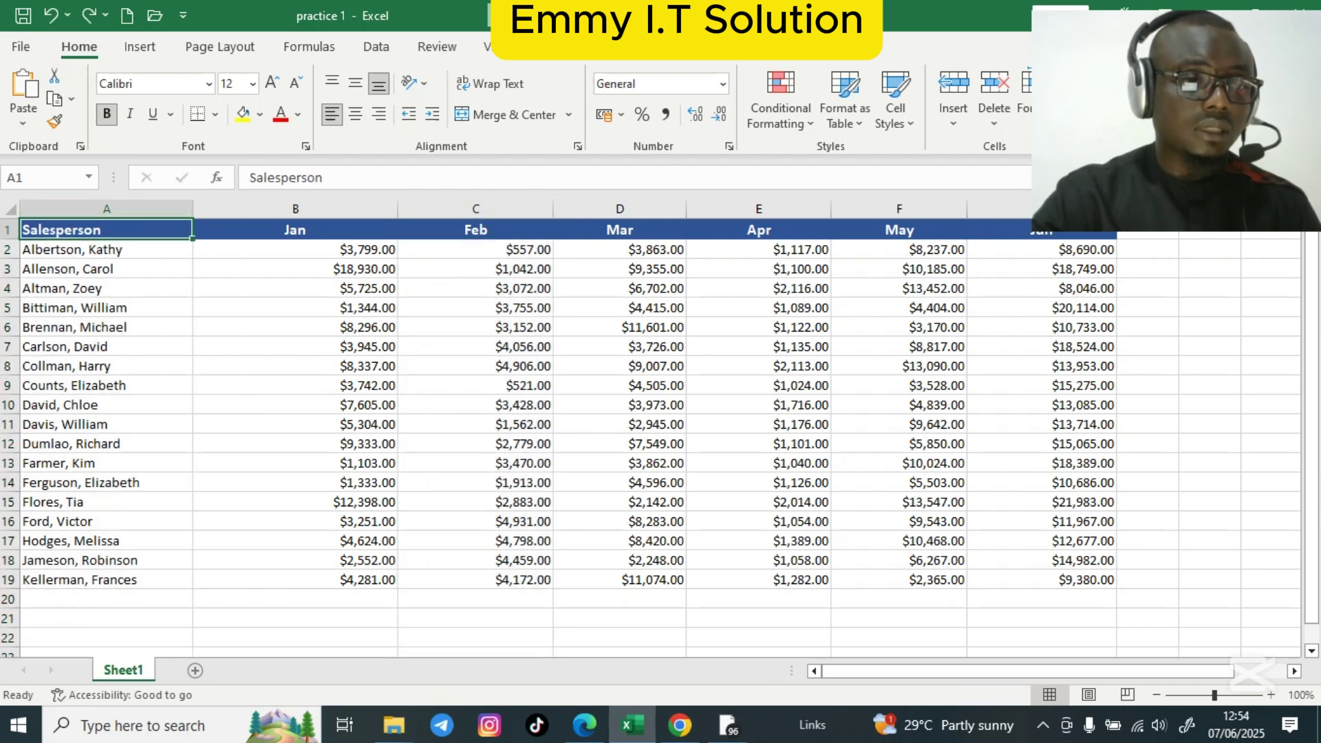
# - Insert a 2-D Clustered Column chart from the Salesperson and Jan data in A1:B19 and enlarge it
pyautogui.moveTo(107, 229); pyautogui.dragTo(295, 579)
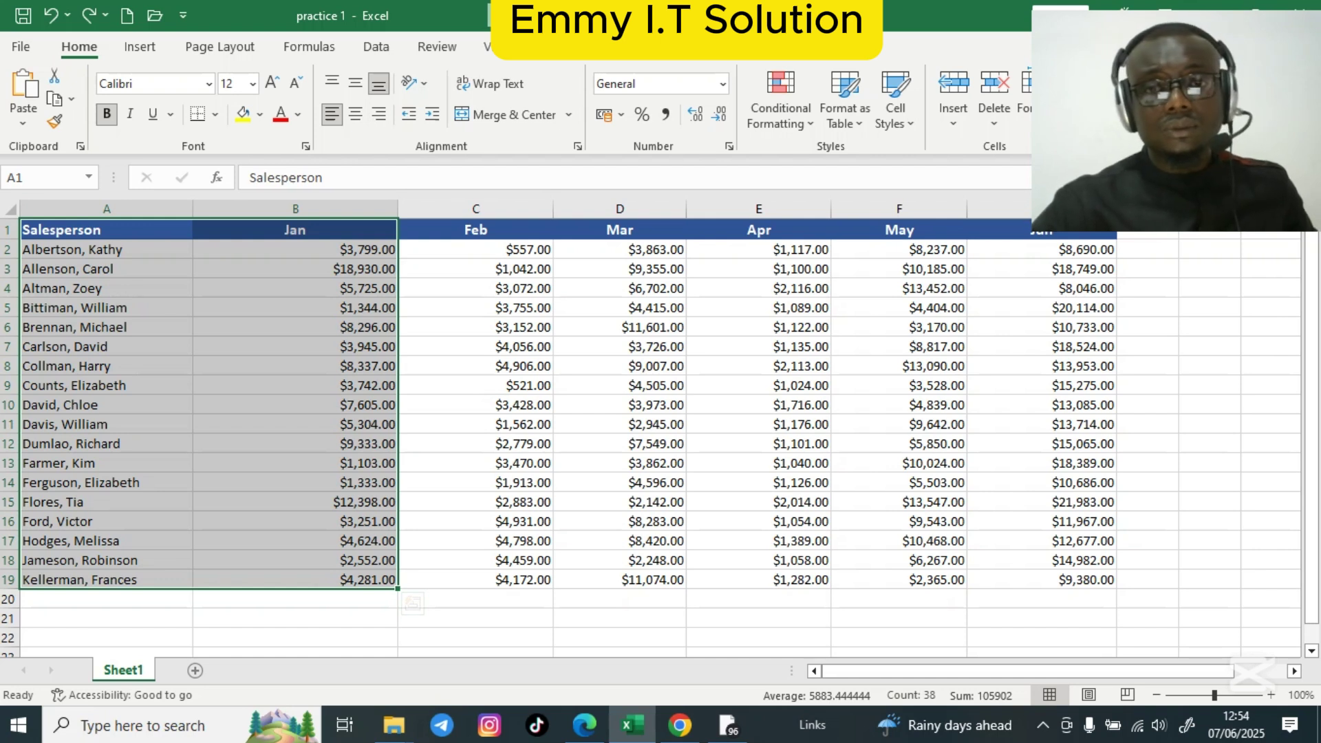
pyautogui.click(140, 47)
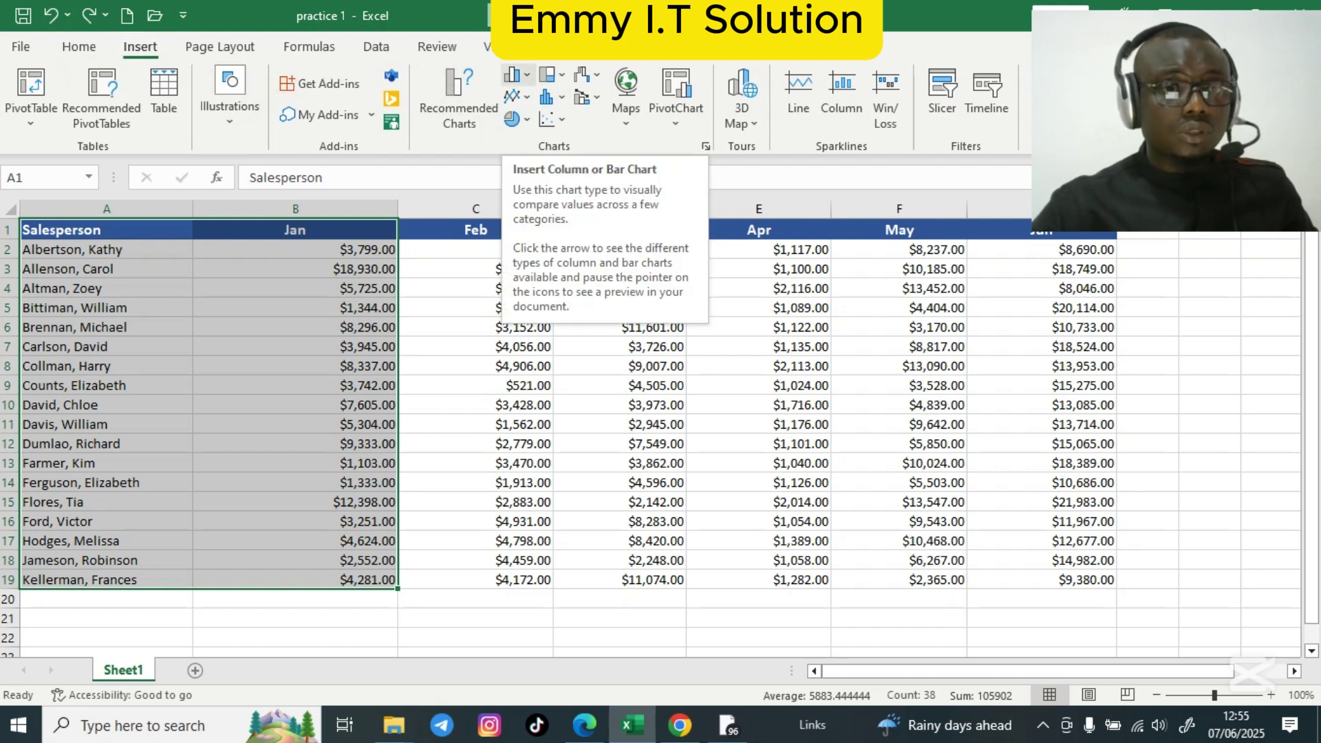
pyautogui.click(513, 74)
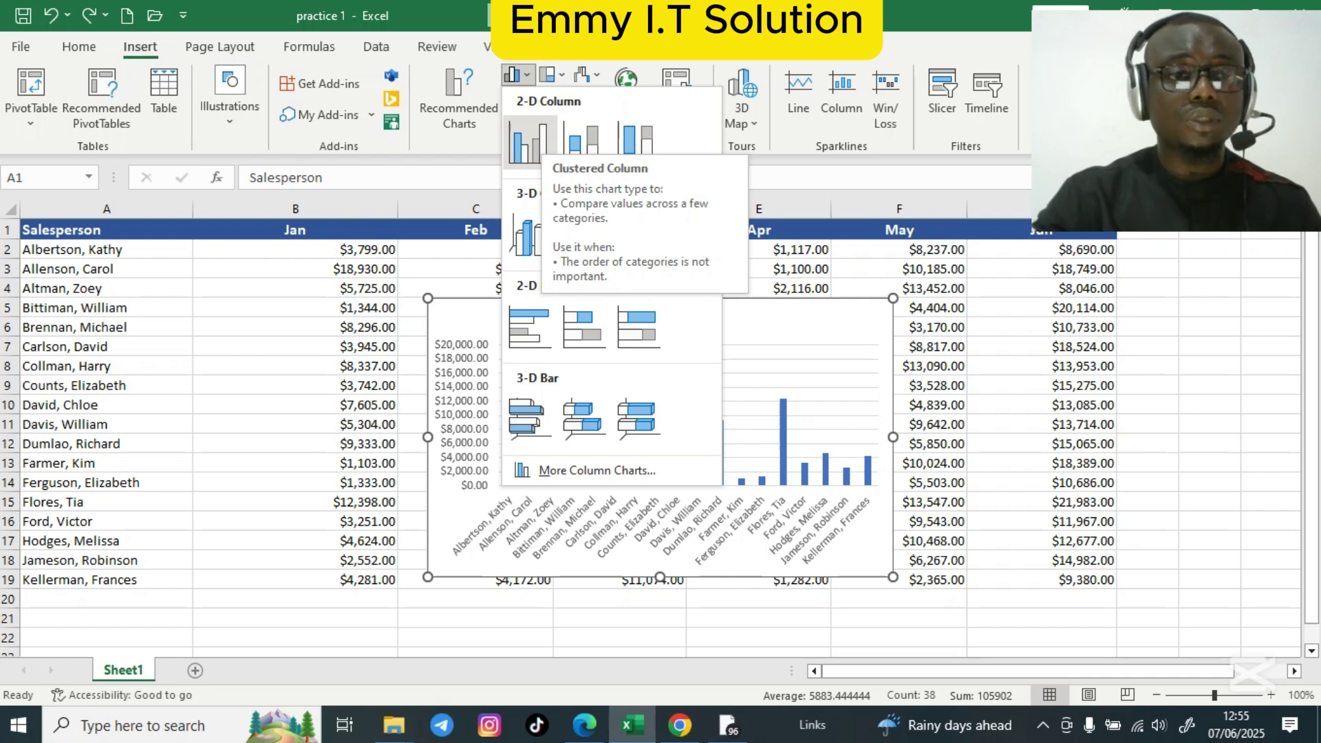
pyautogui.click(528, 141)
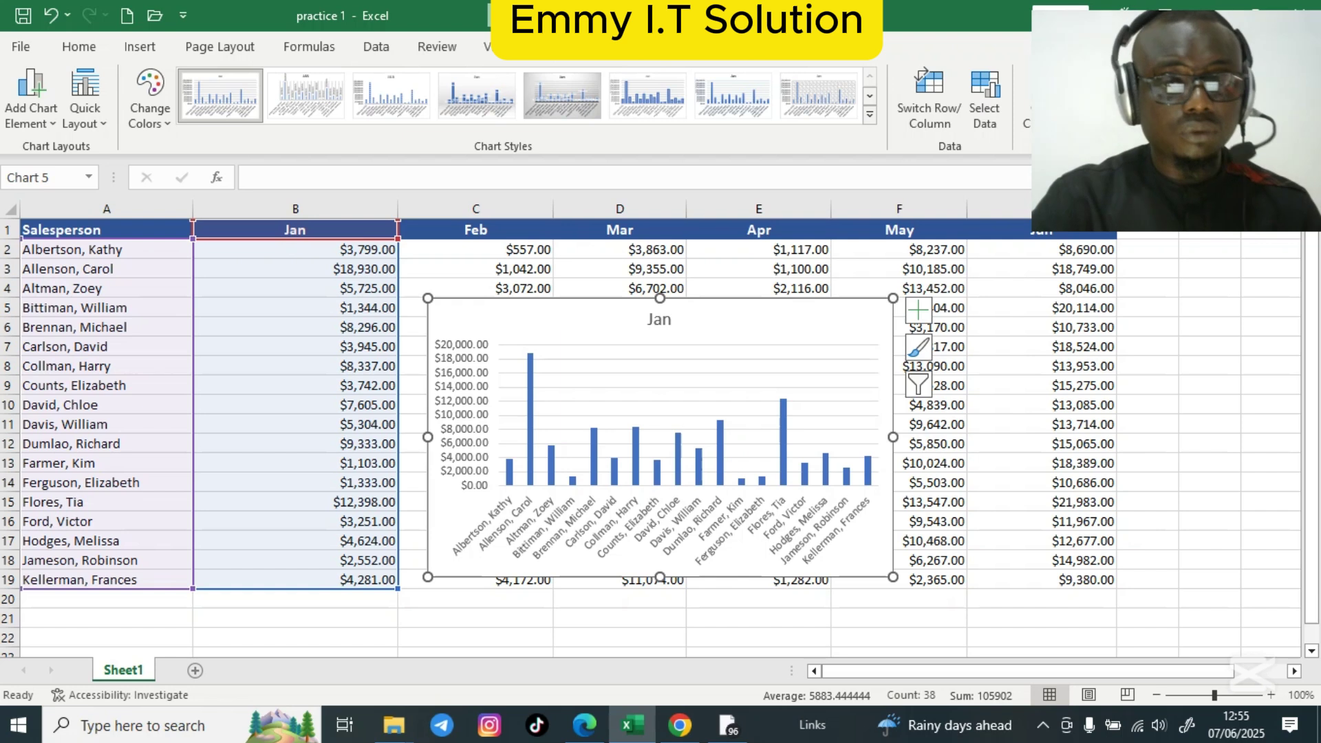
pyautogui.moveTo(893, 577); pyautogui.dragTo(986, 635)
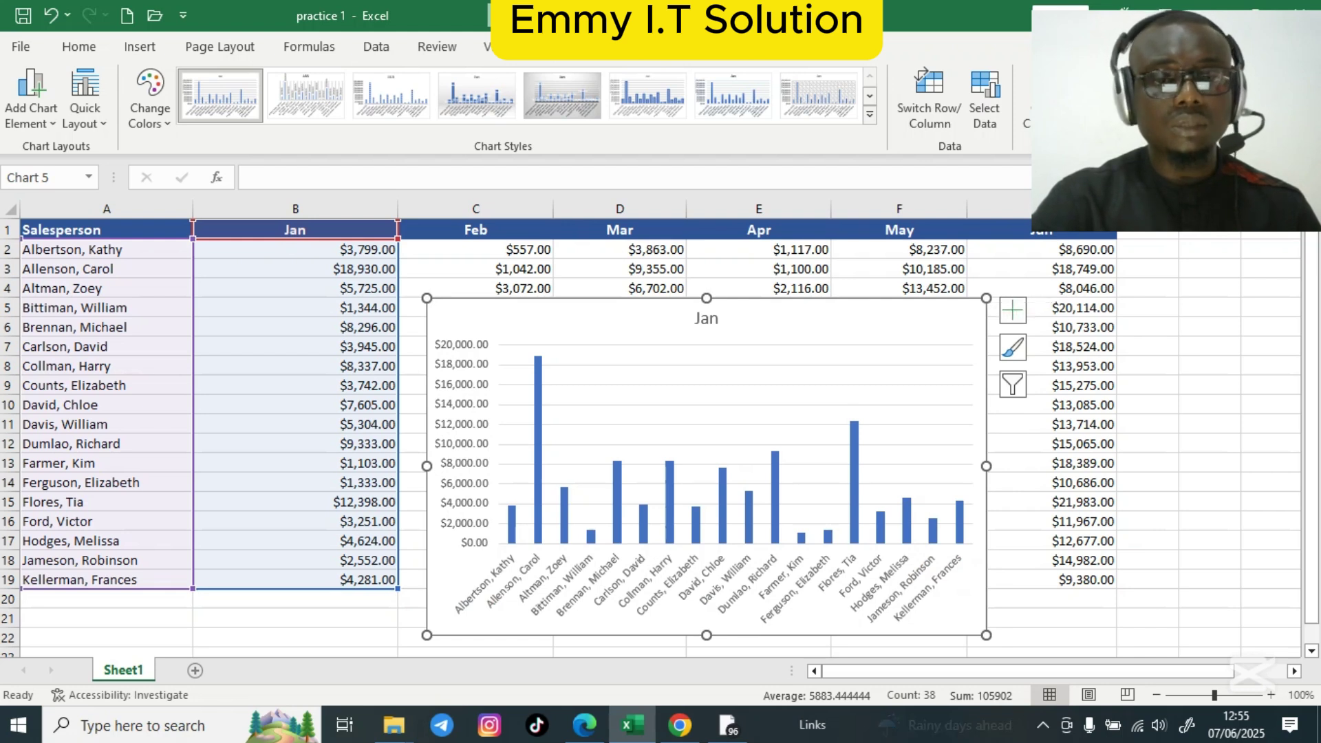
pyautogui.moveTo(986, 298); pyautogui.dragTo(1030, 287)
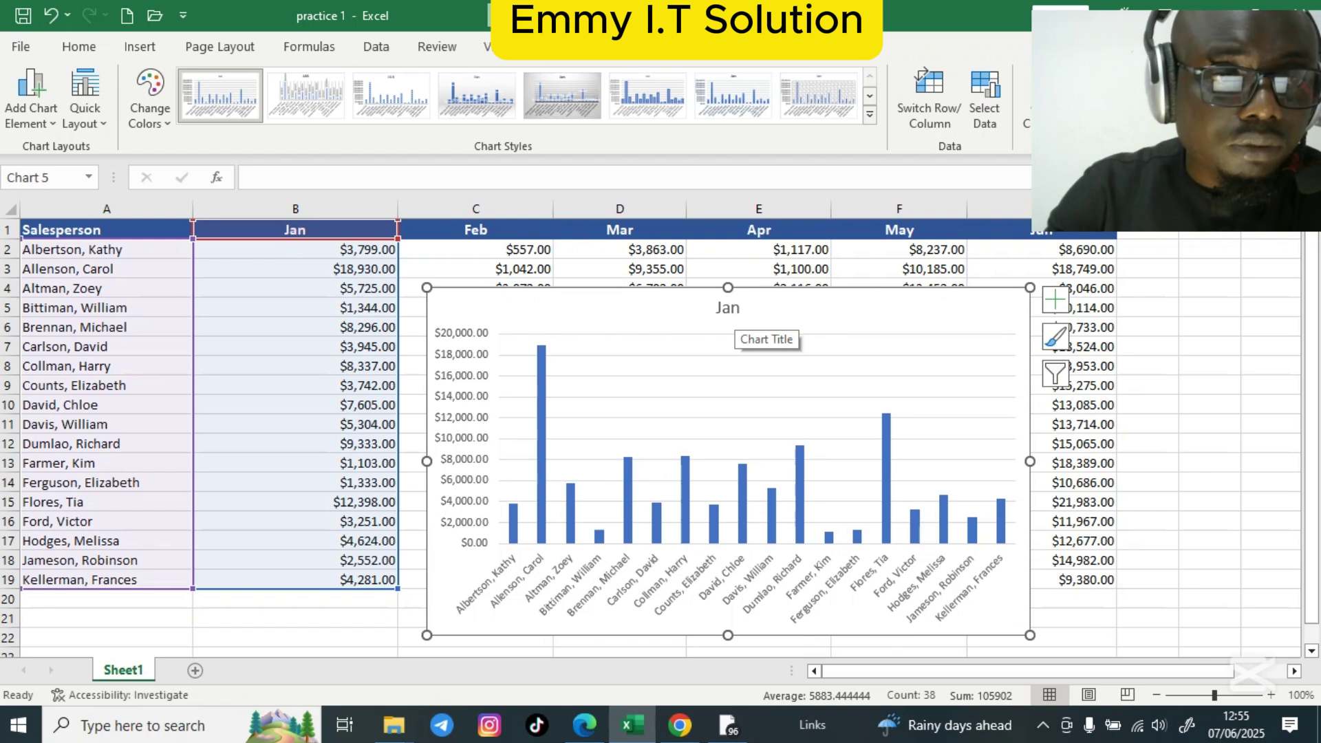
# - Open the chart title for text editing and dismiss the multiple-panes notice
pyautogui.click(730, 309)
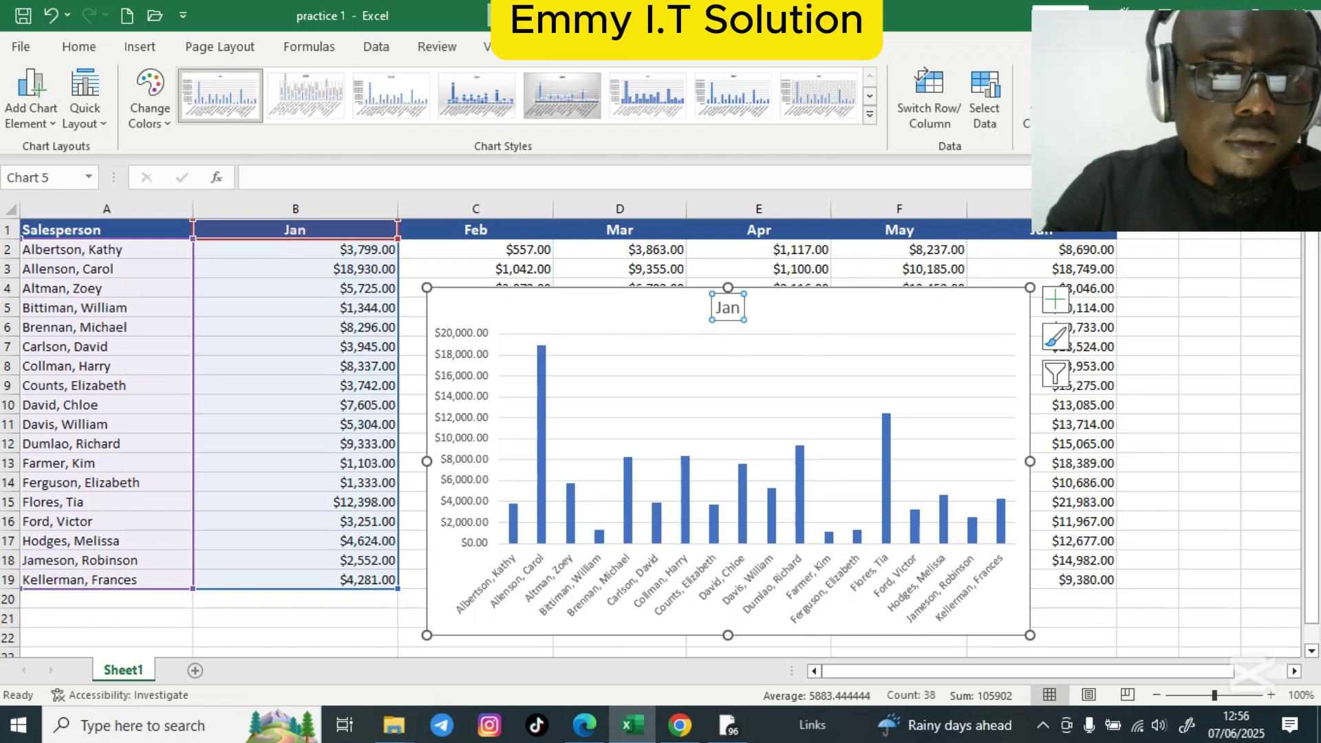
pyautogui.doubleClick(732, 310)
pyautogui.click(736, 310)
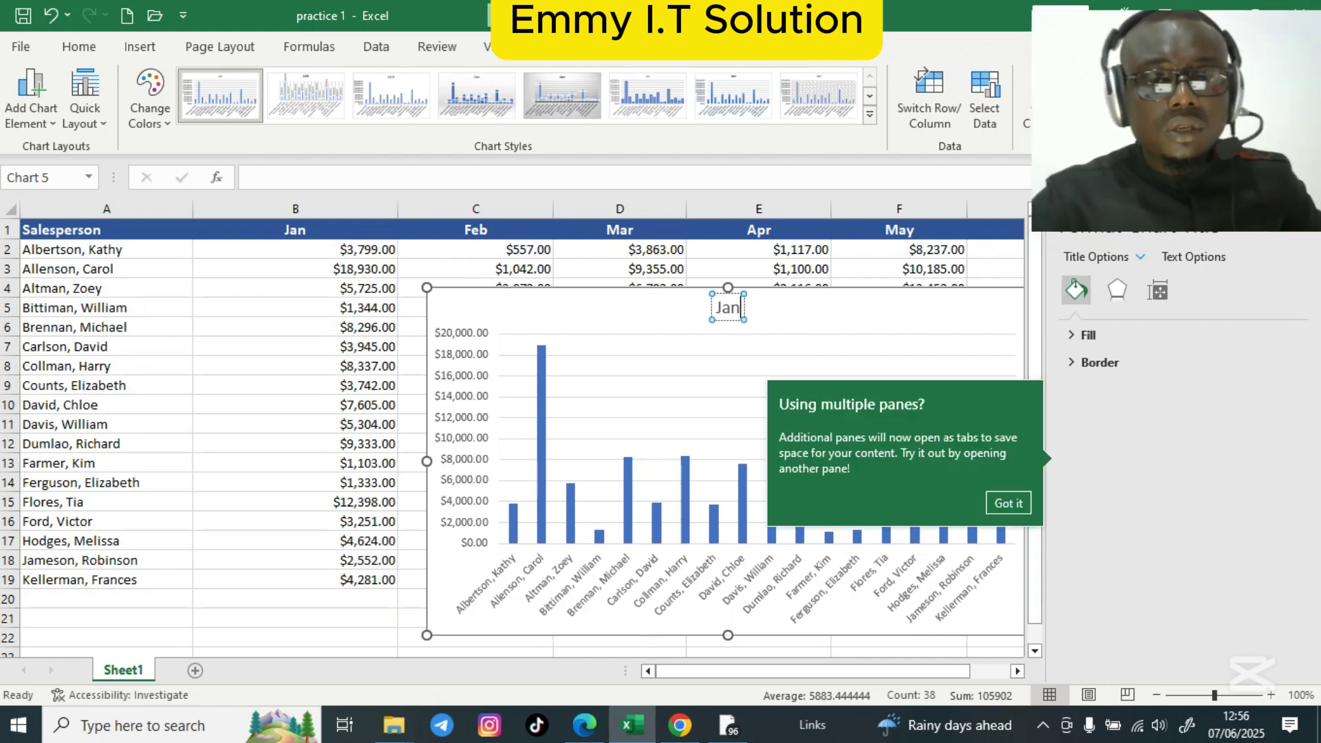
pyautogui.click(1008, 503)
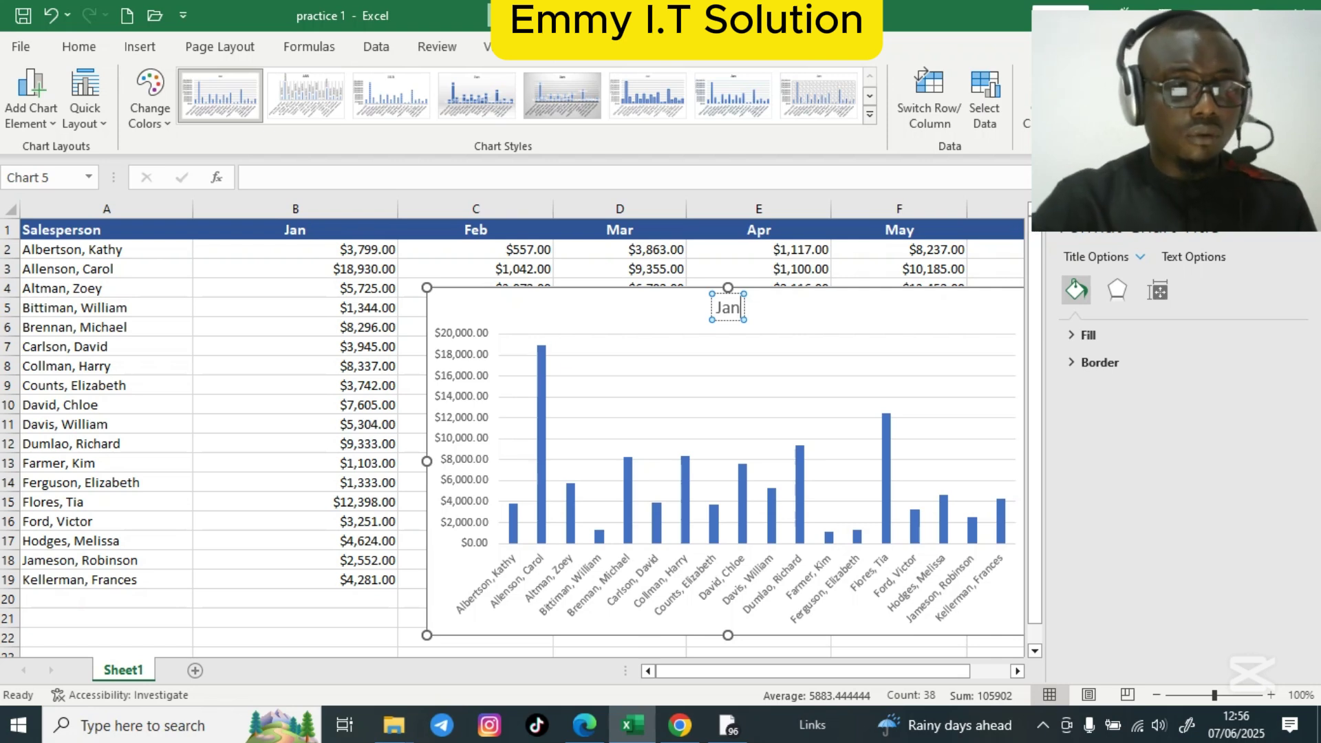
# - Move the chart so it sits just below the header row, reaching from column B to column F
pyautogui.moveTo(585, 308); pyautogui.dragTo(663, 309)
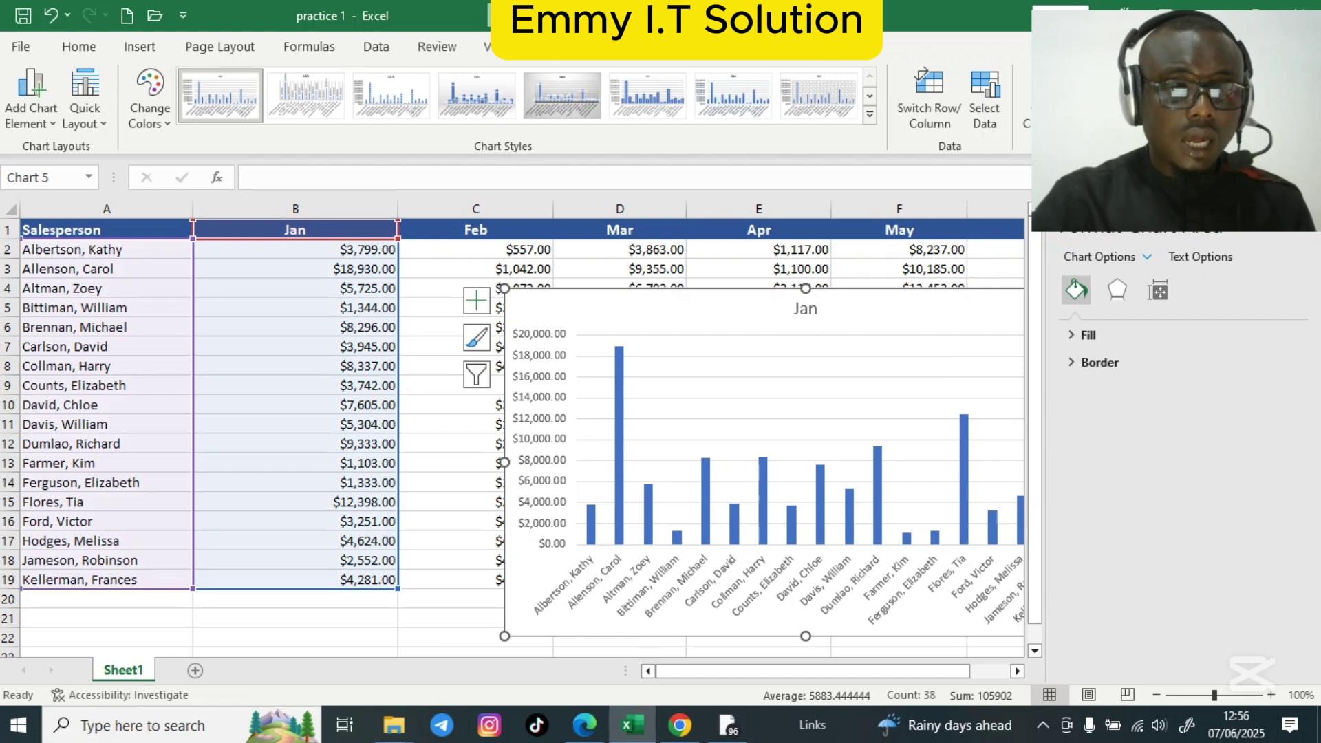
pyautogui.moveTo(619, 358)
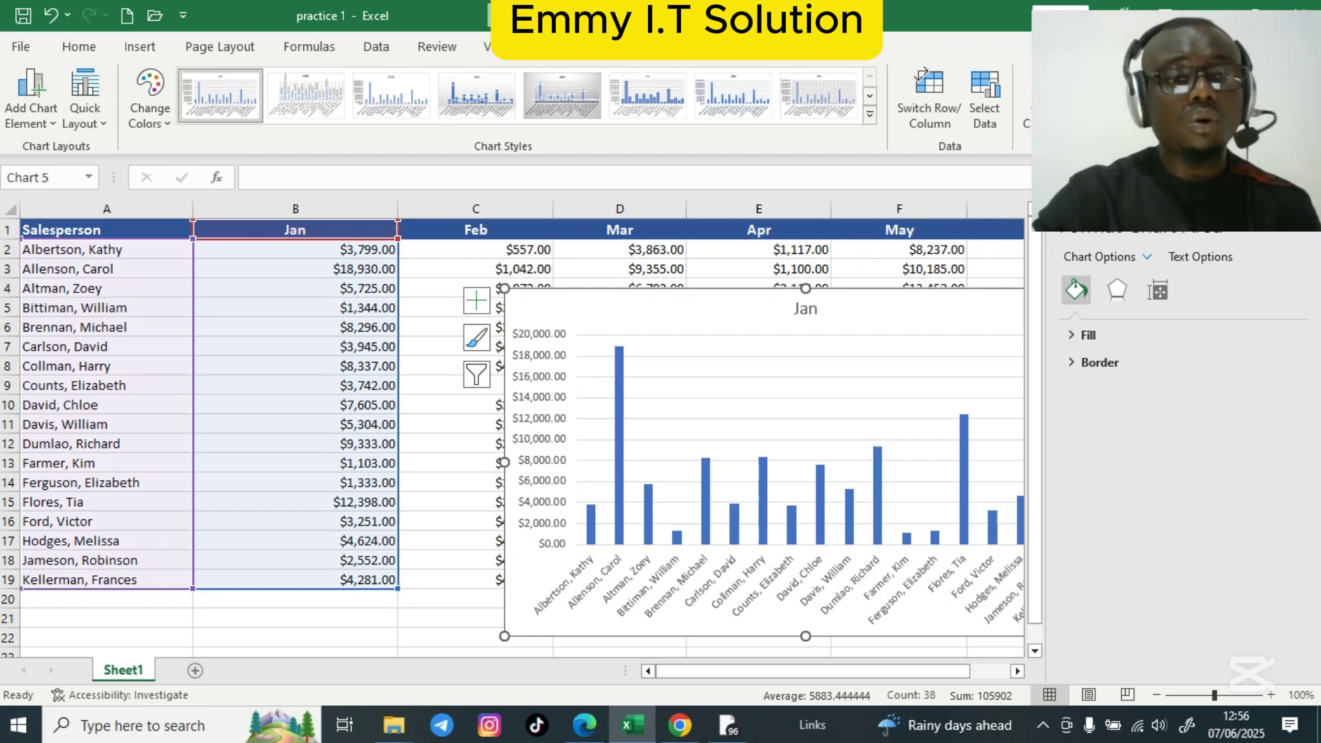
pyautogui.moveTo(757, 316); pyautogui.dragTo(617, 274)
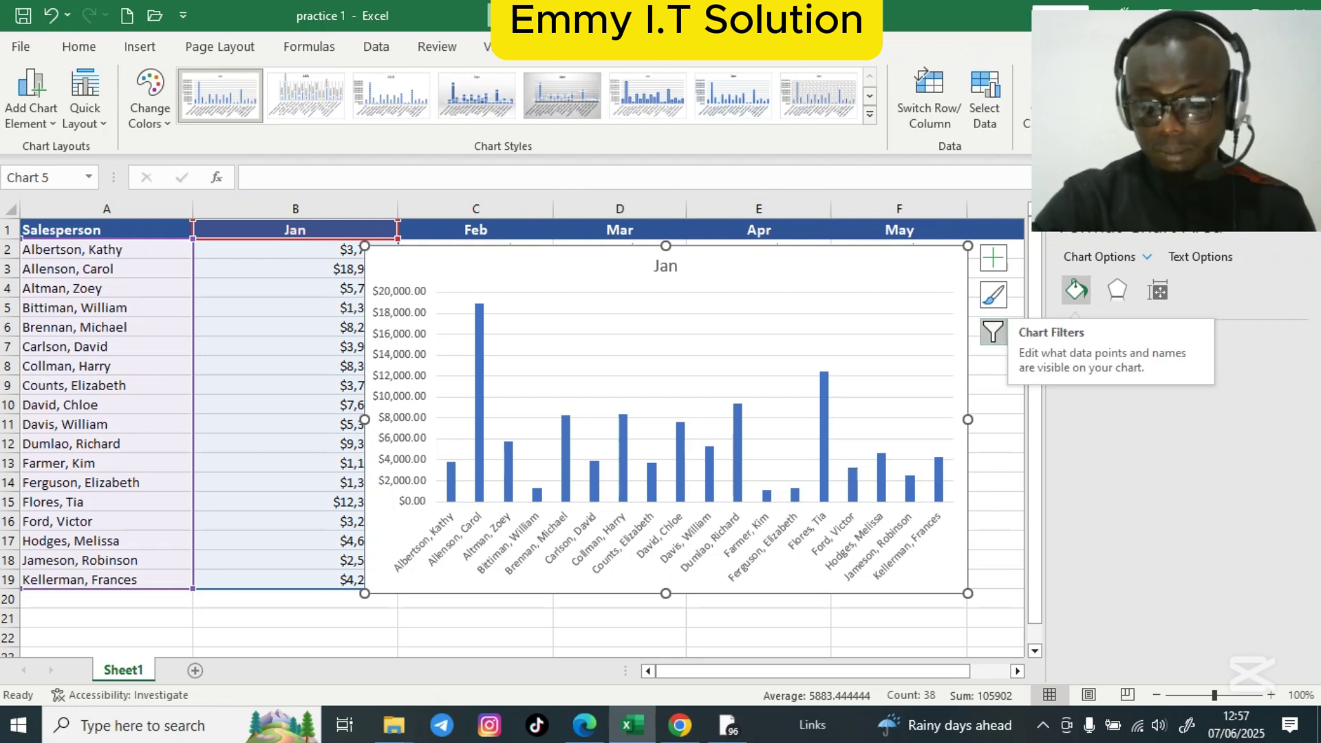
# - Open the Jan series for editing from the chart filters and set its series name to =Sheet1!$C$1
pyautogui.click(993, 332)
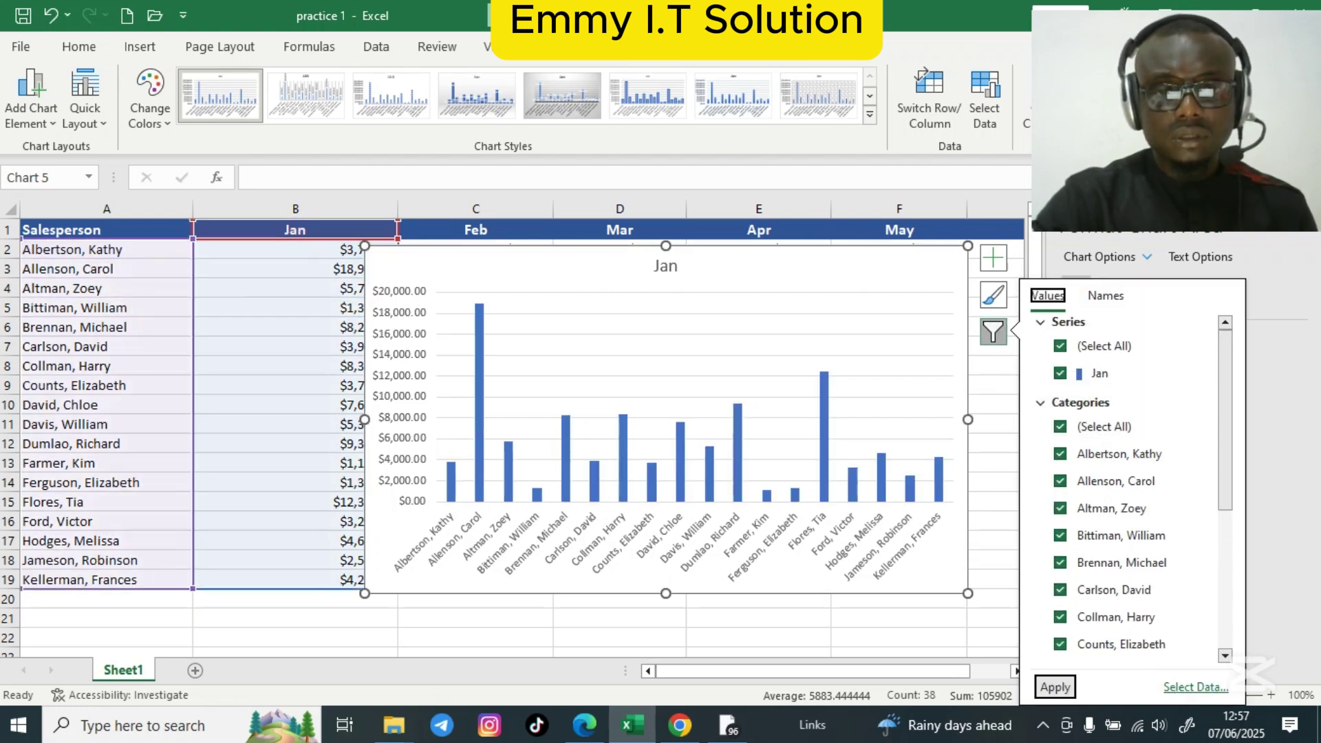
pyautogui.click(1060, 373)
pyautogui.press('space')
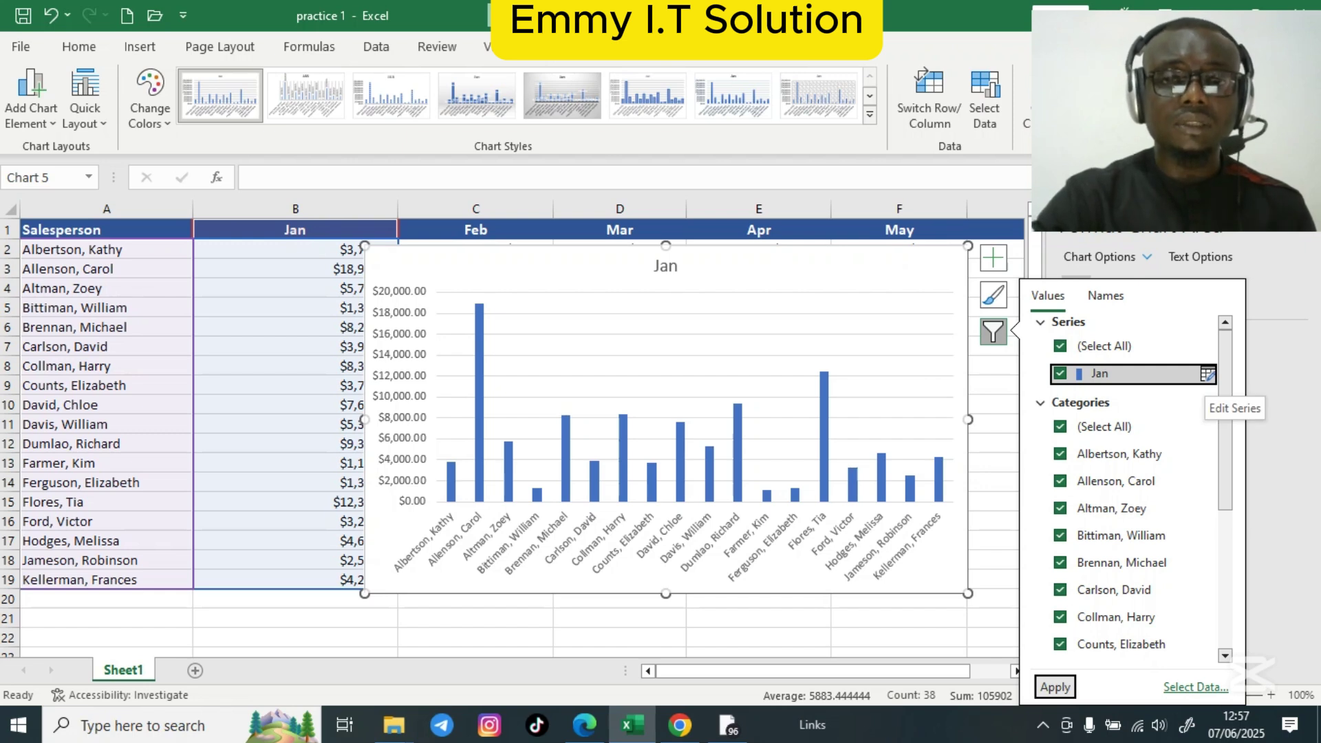
pyautogui.click(1207, 374)
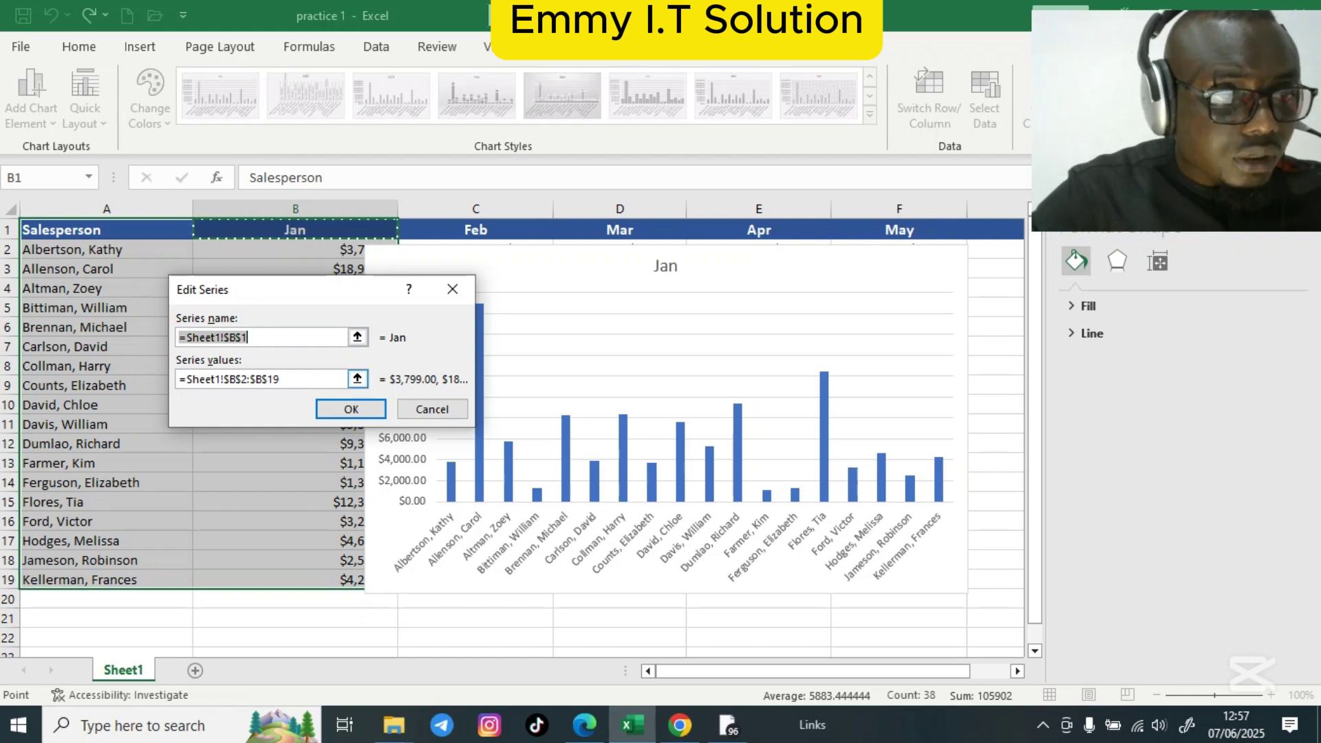
pyautogui.click(235, 337)
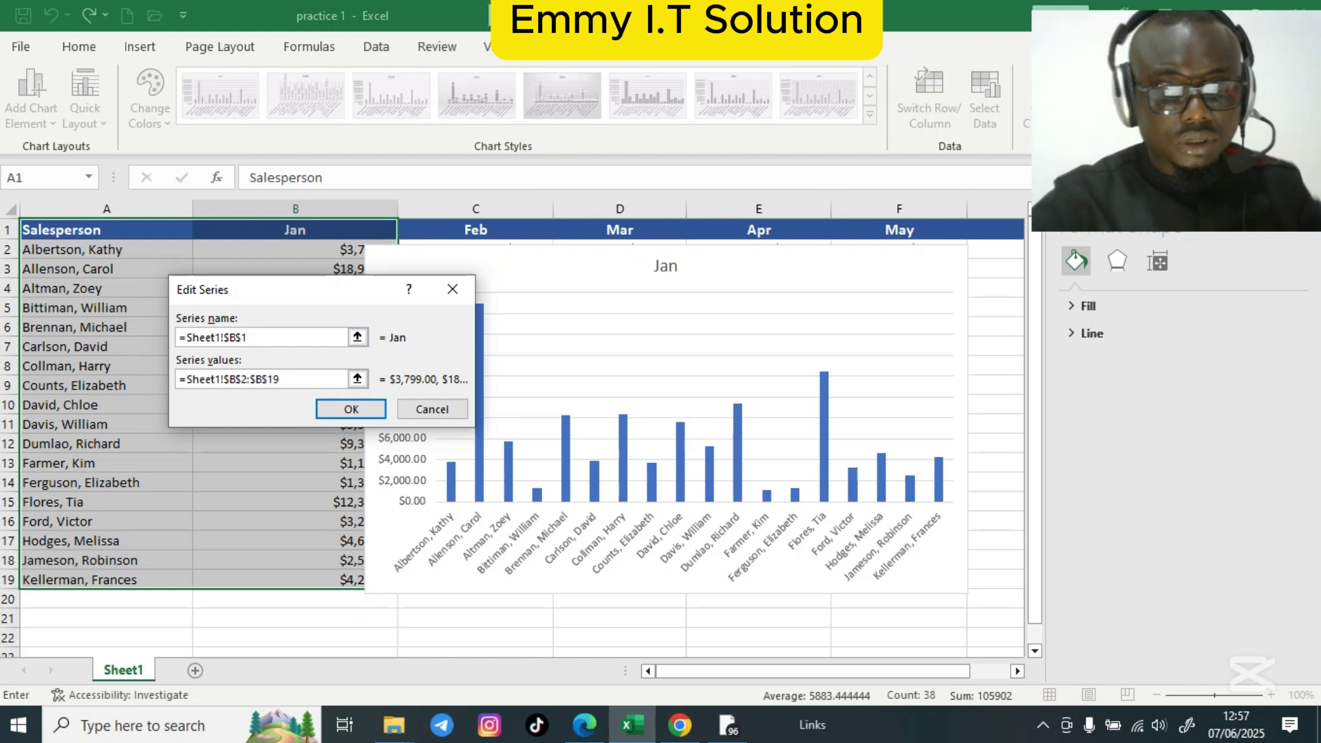
pyautogui.press('BackSpace')
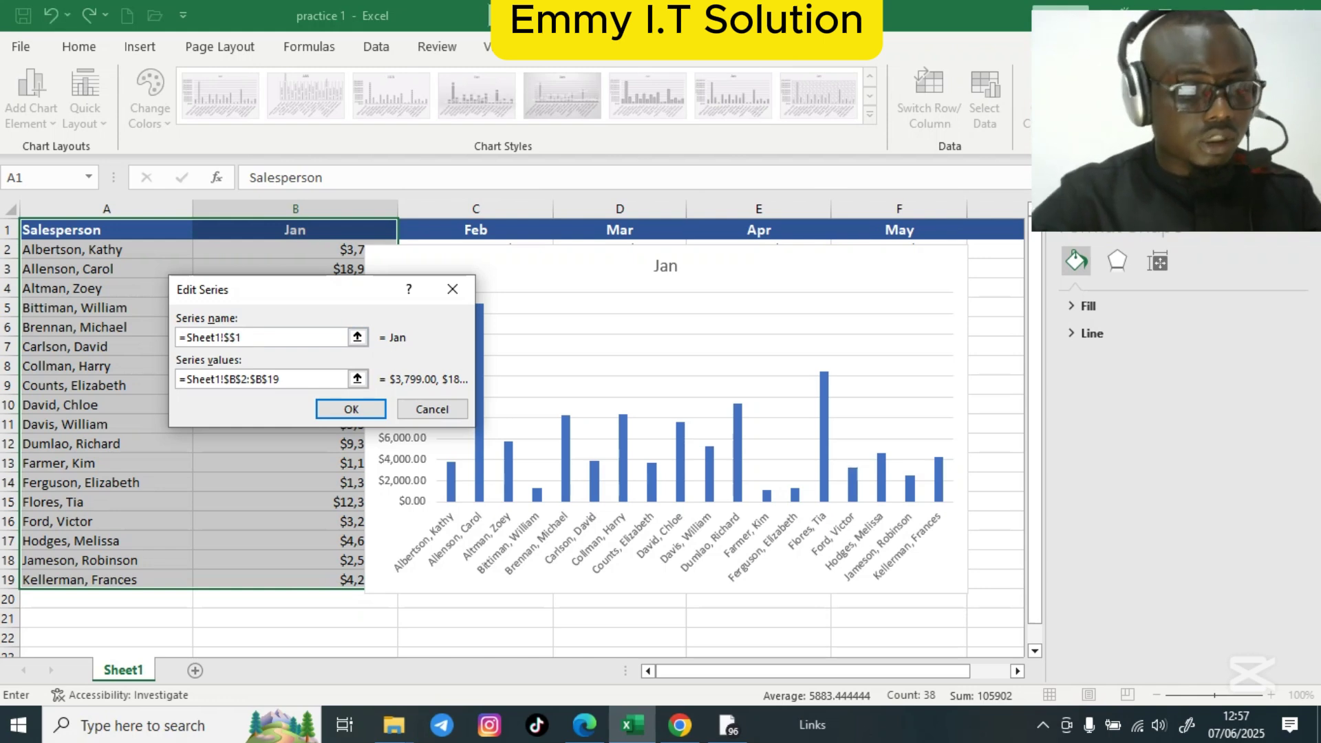
pyautogui.write('c')
pyautogui.press('BackSpace')
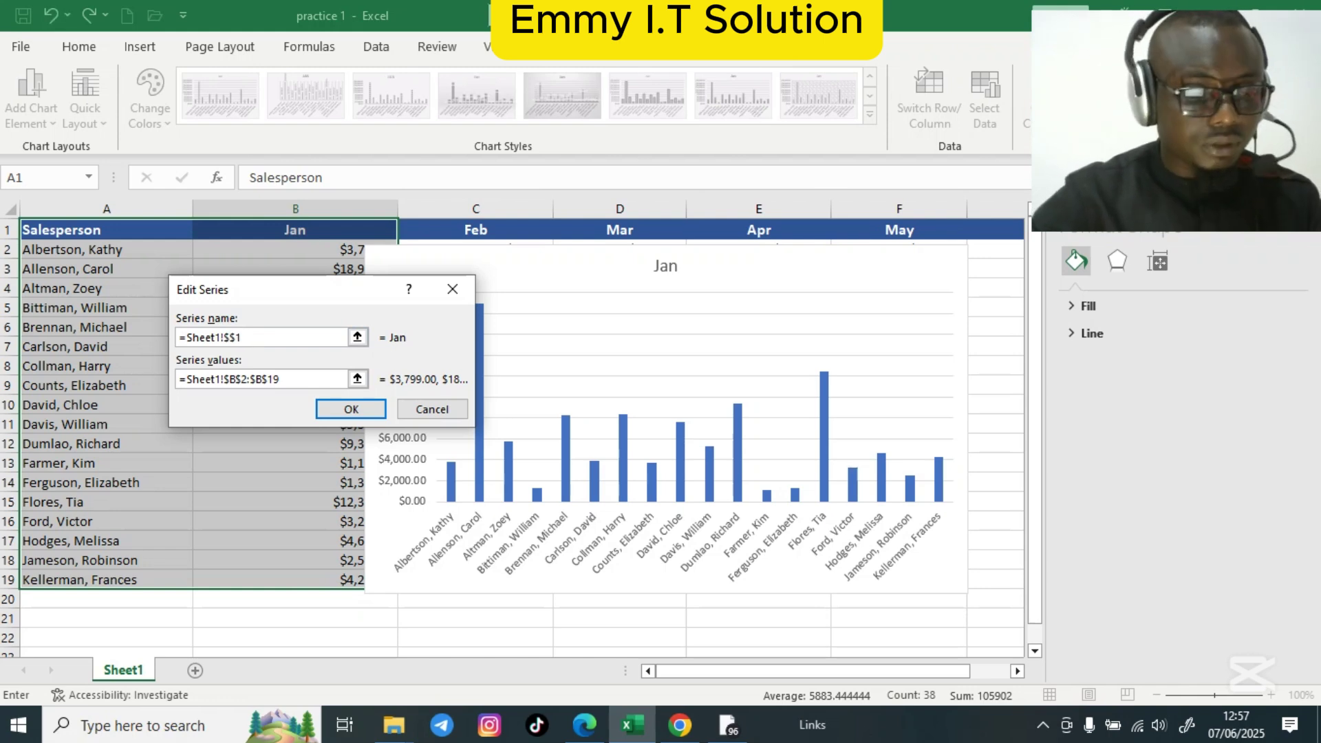
pyautogui.write('C')
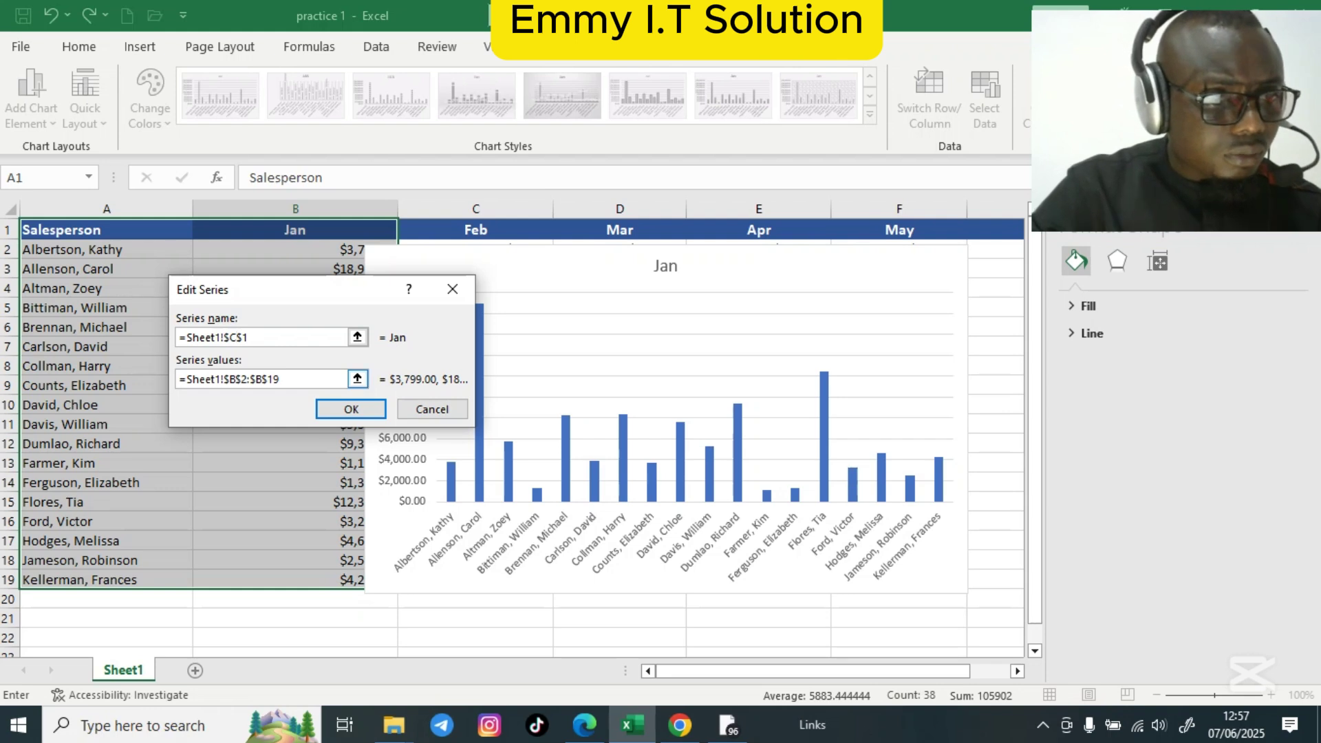
# - Try to point the series values to column C, dismiss the formula error and discard the series edit
pyautogui.press('Tab')
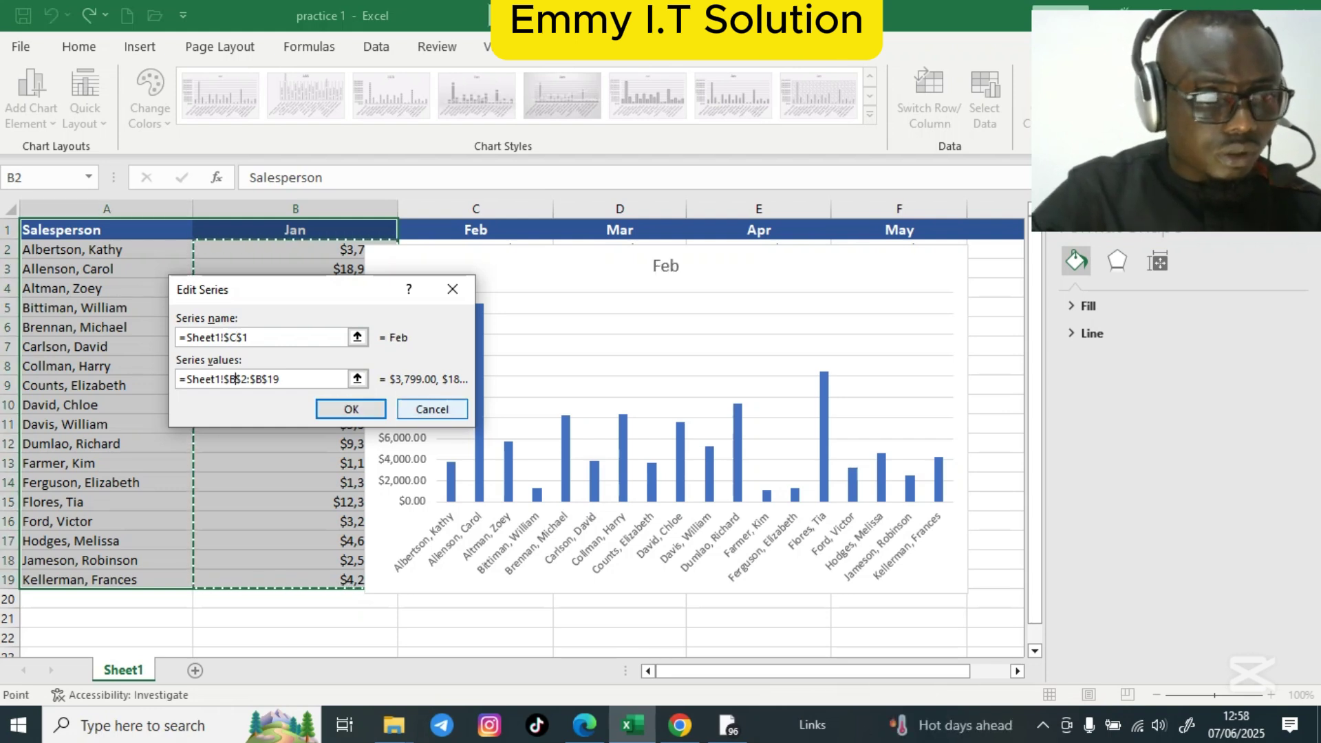
pyautogui.press('BackSpace')
pyautogui.write('C$2:$')
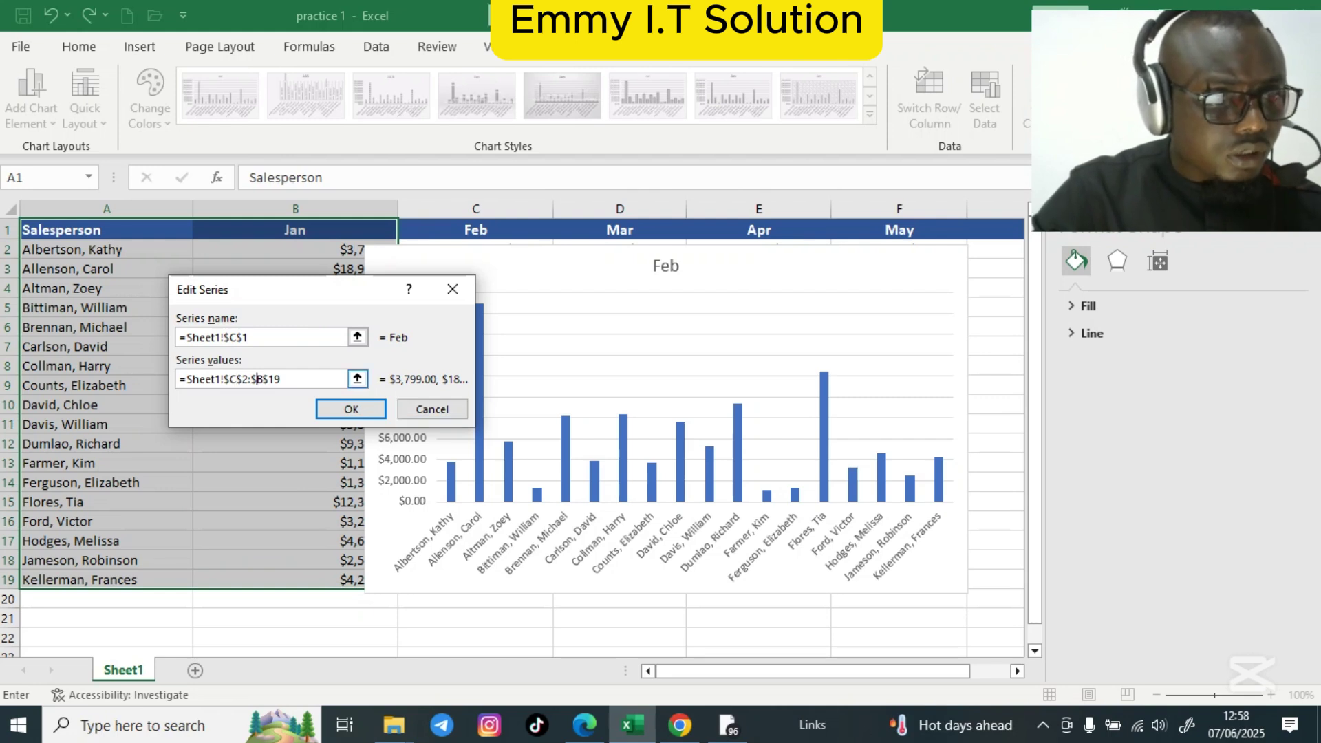
pyautogui.write('+')
pyautogui.press('Right')
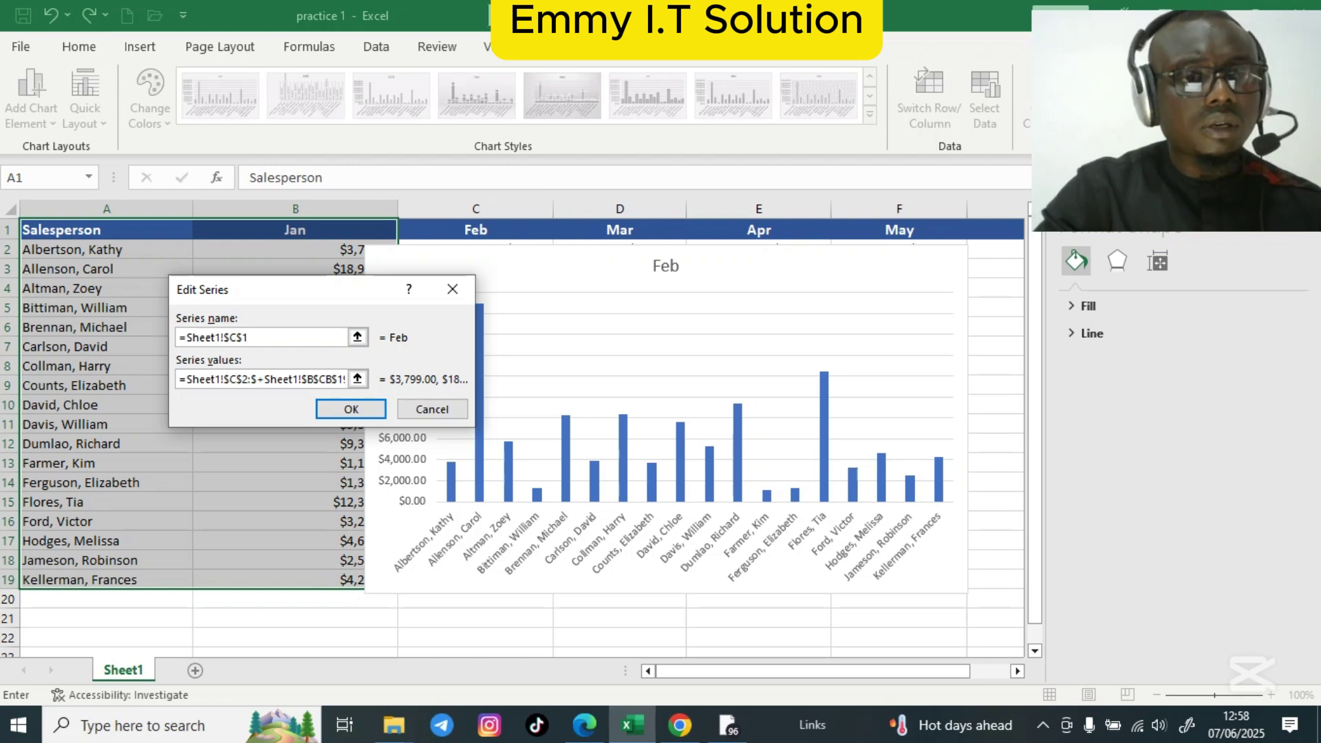
pyautogui.click(249, 337)
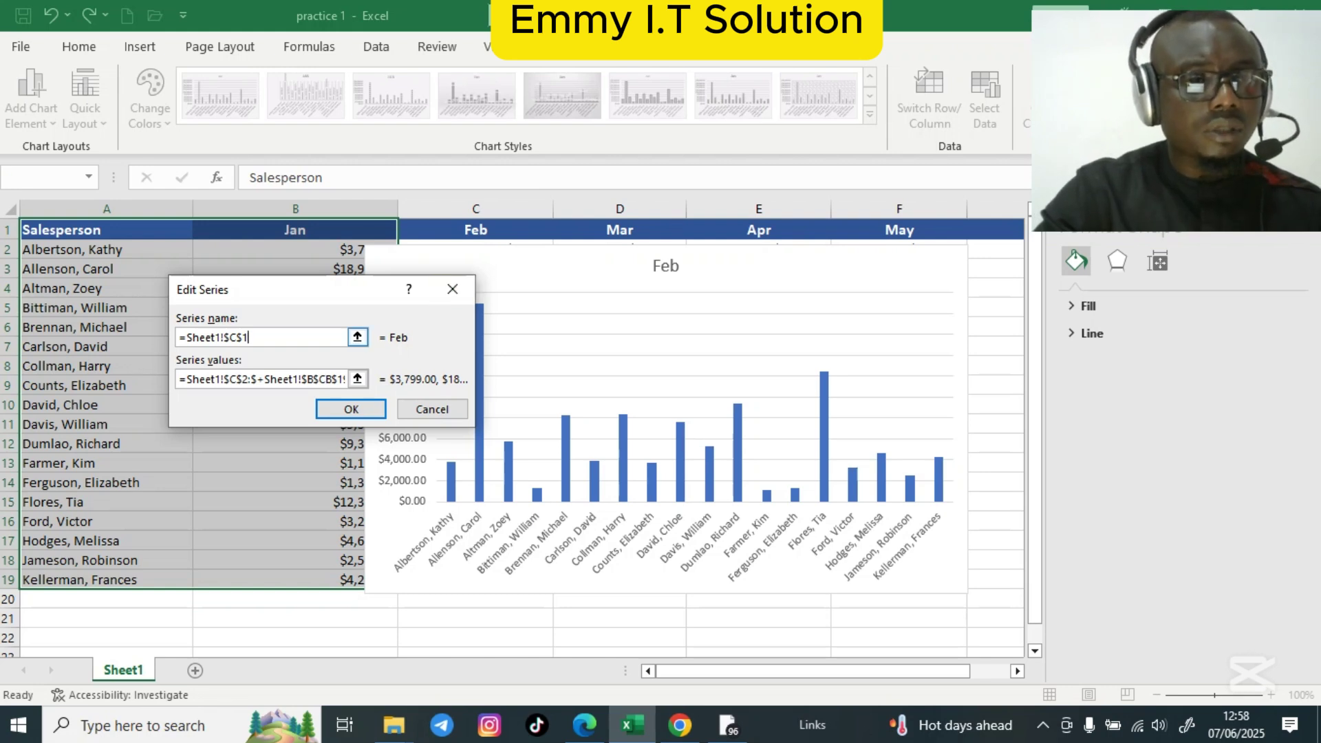
pyautogui.press('Return')
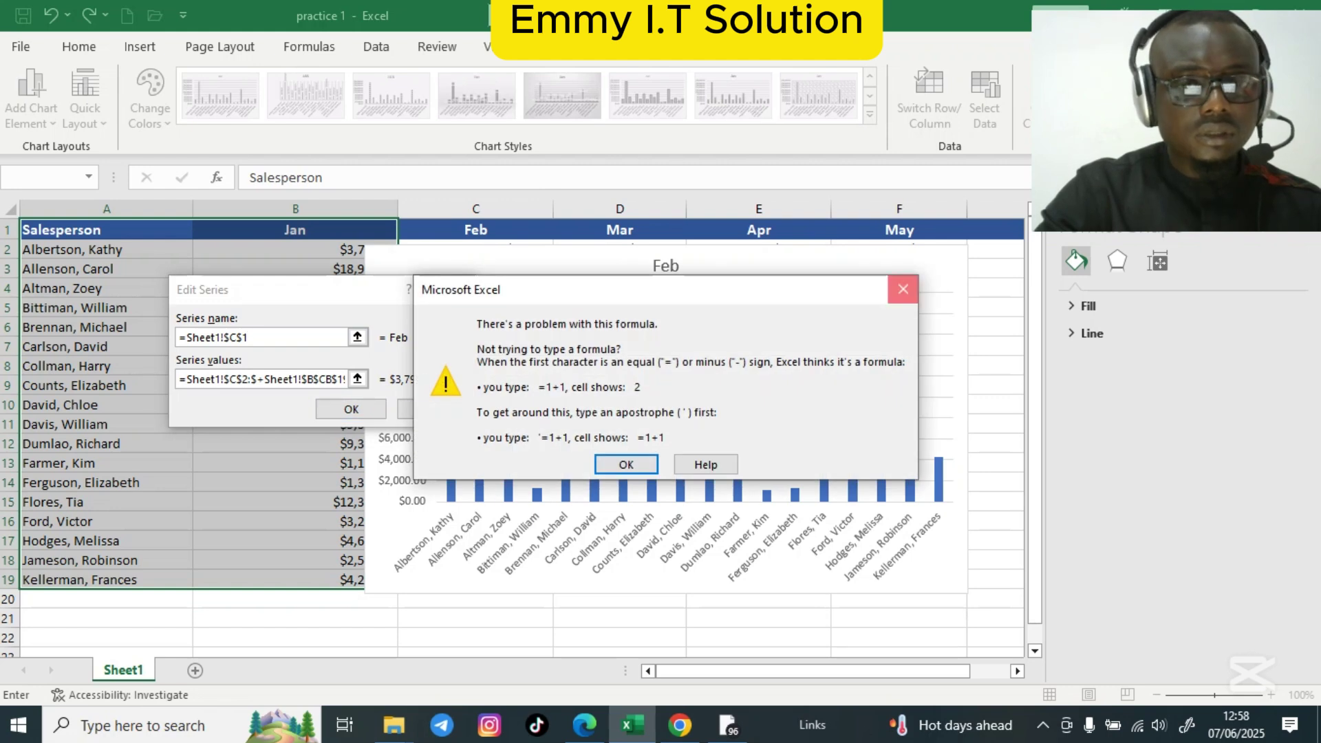
pyautogui.press('Return')
pyautogui.press('Return')
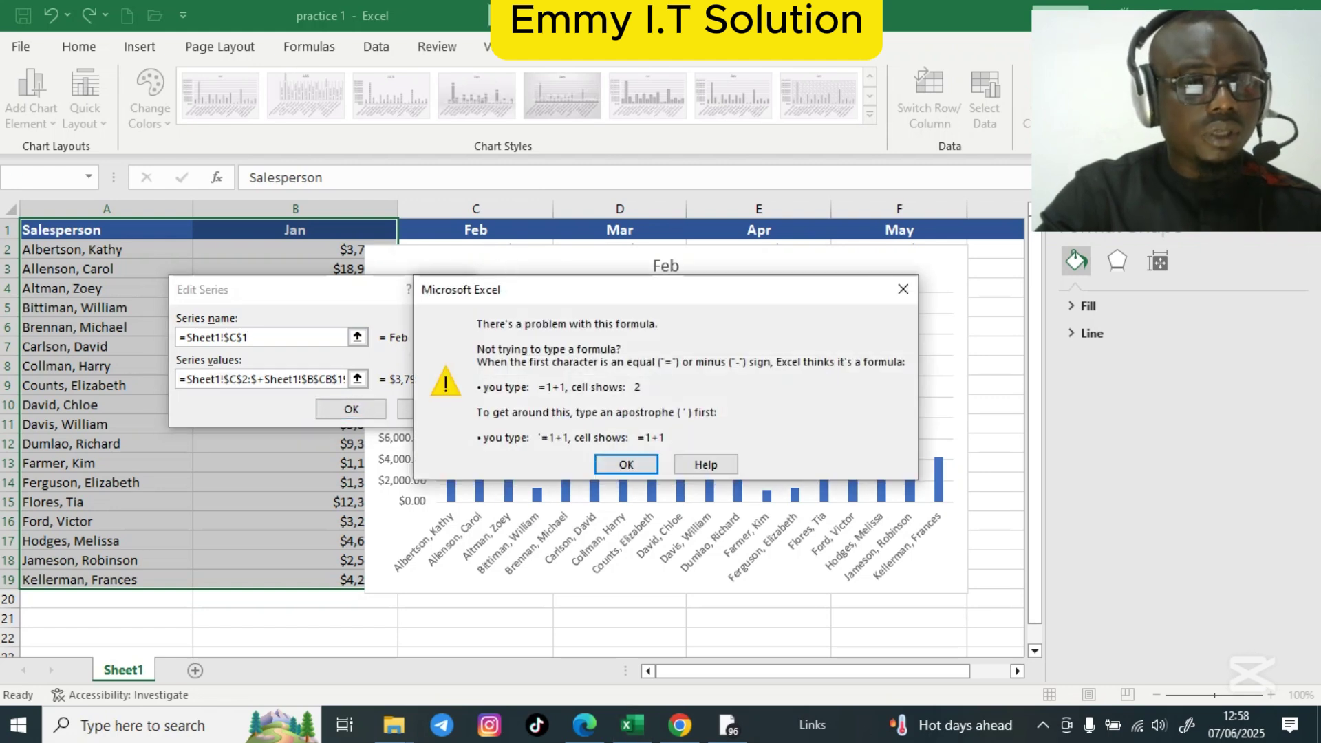
pyautogui.press('Return')
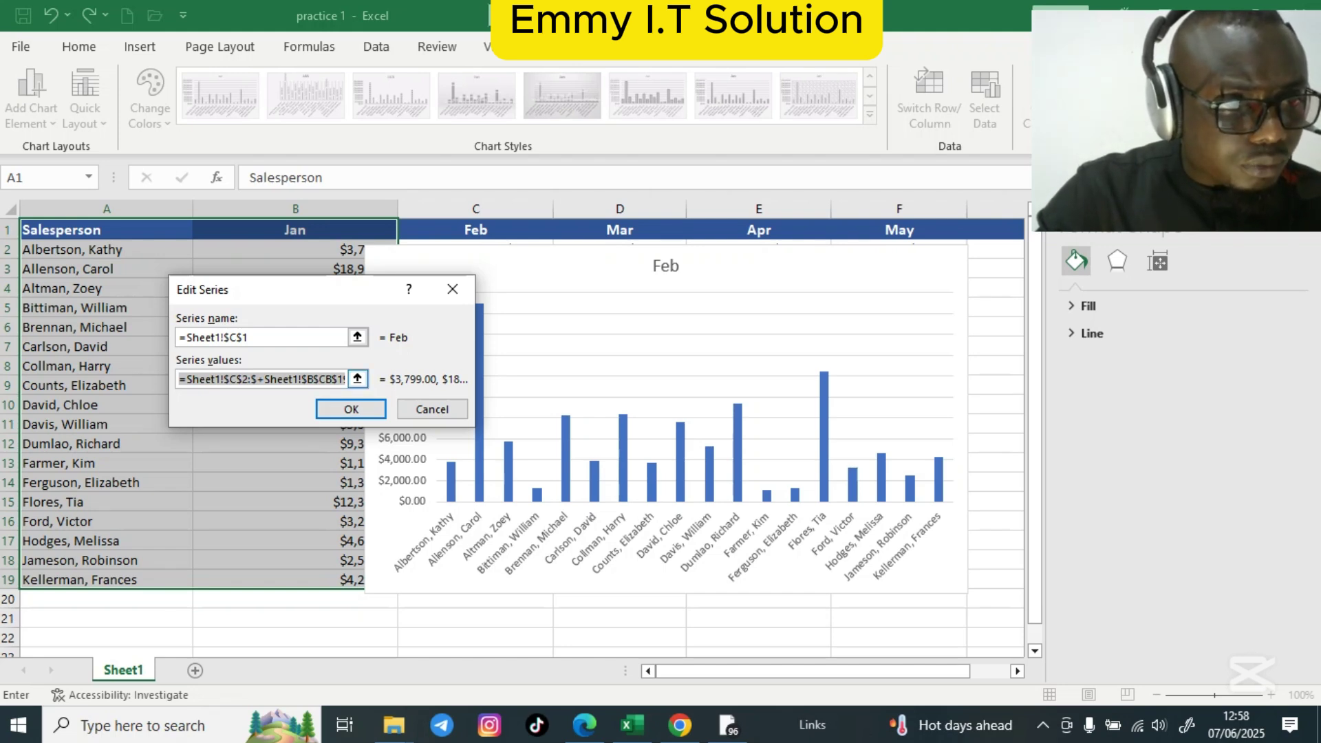
pyautogui.click(452, 289)
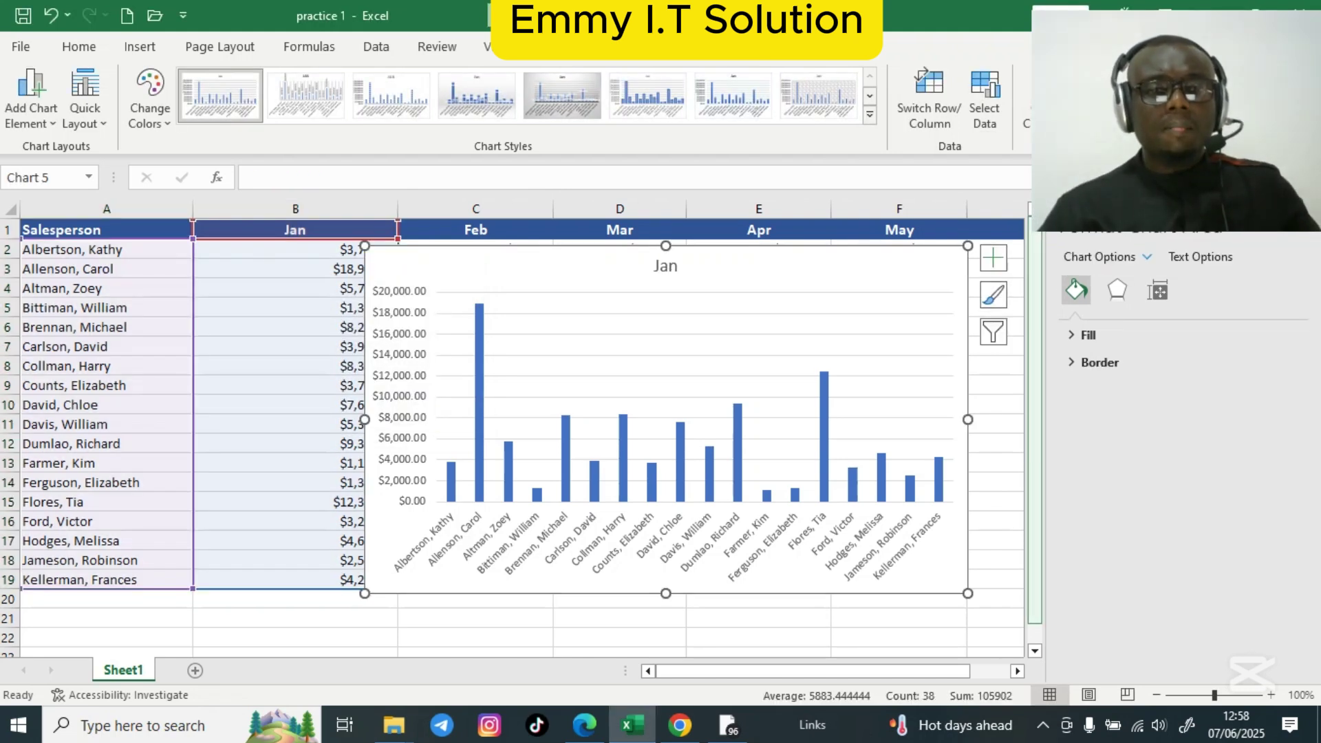
# - Reopen the Jan series from the chart filters and change its series name reference to =Sheet1!$C$1
pyautogui.click(993, 331)
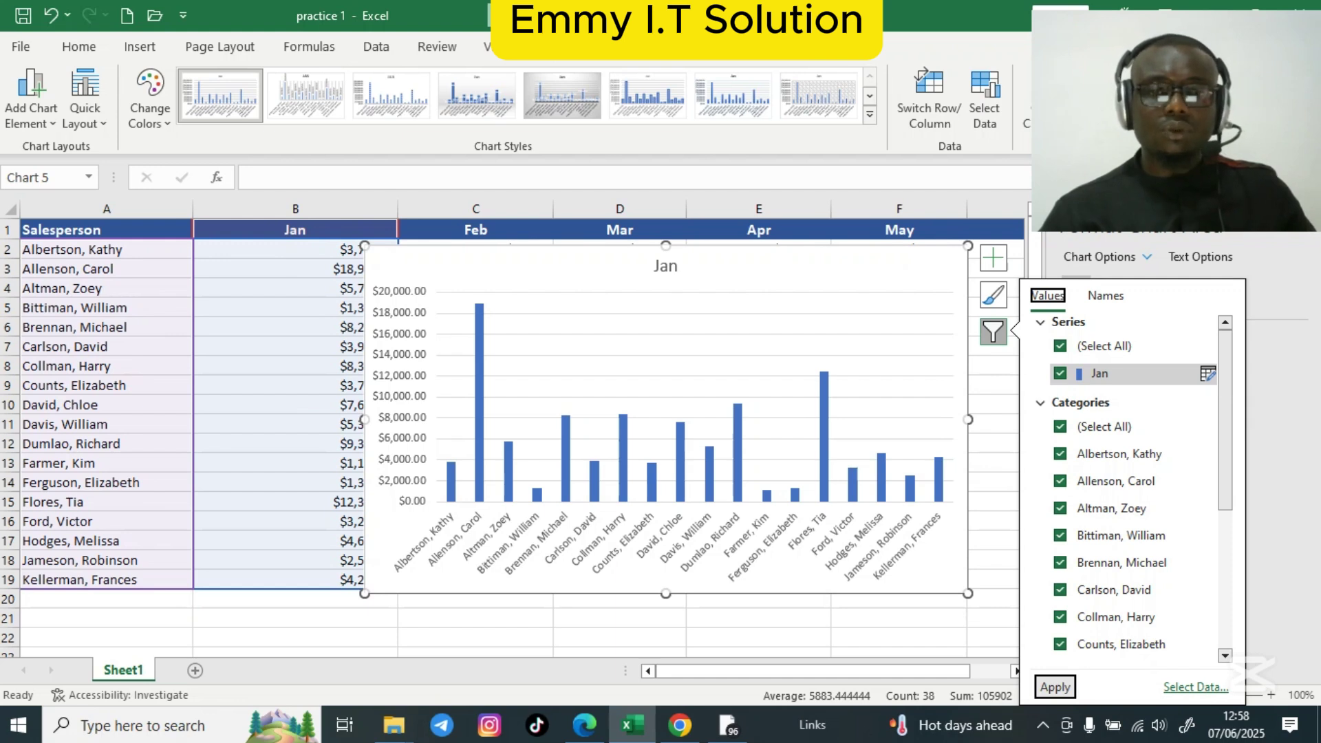
pyautogui.click(1208, 373)
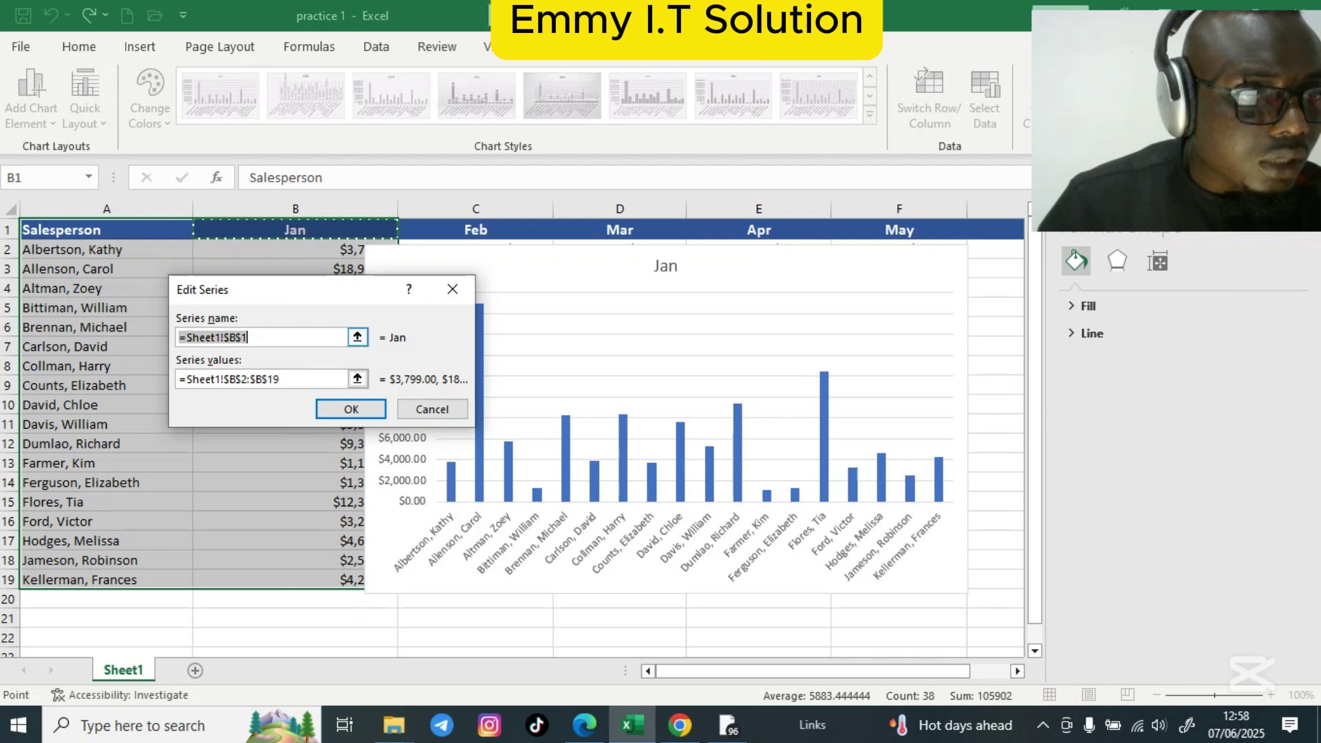
pyautogui.click(236, 337)
pyautogui.press('BackSpace')
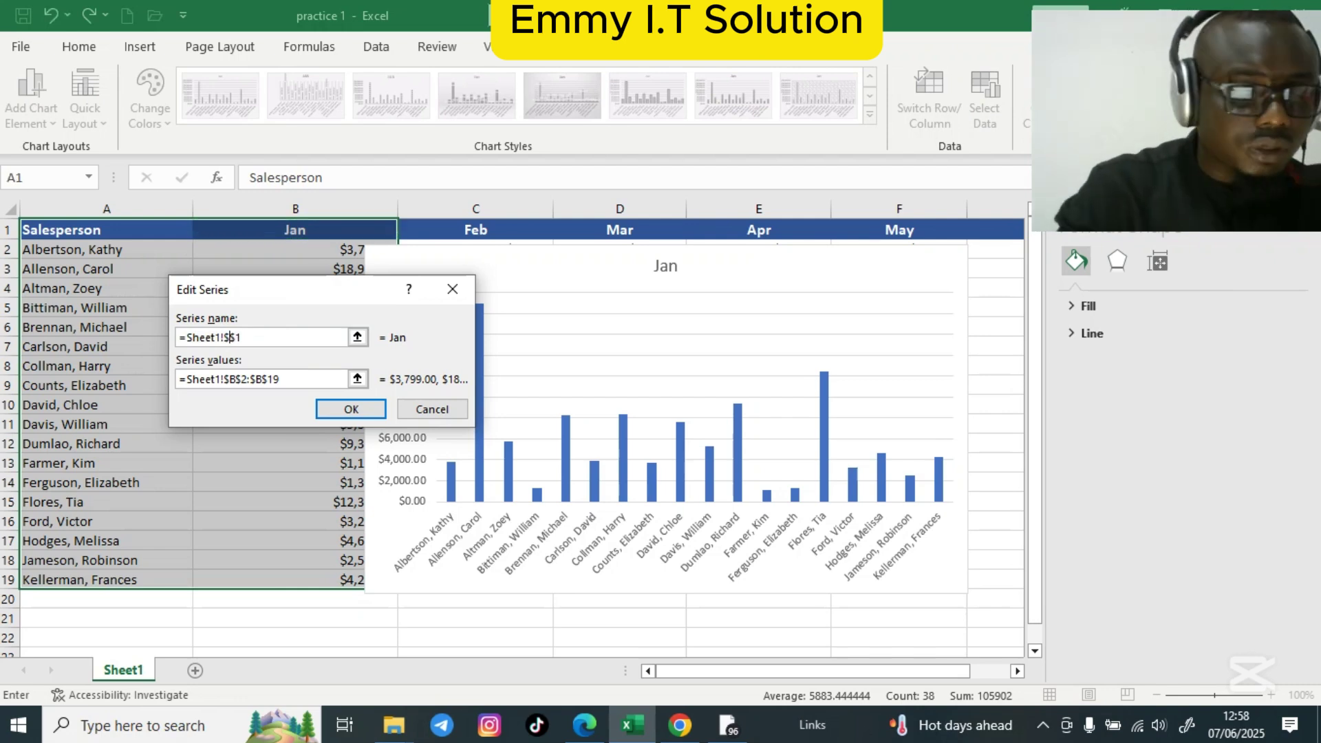
pyautogui.write('C')
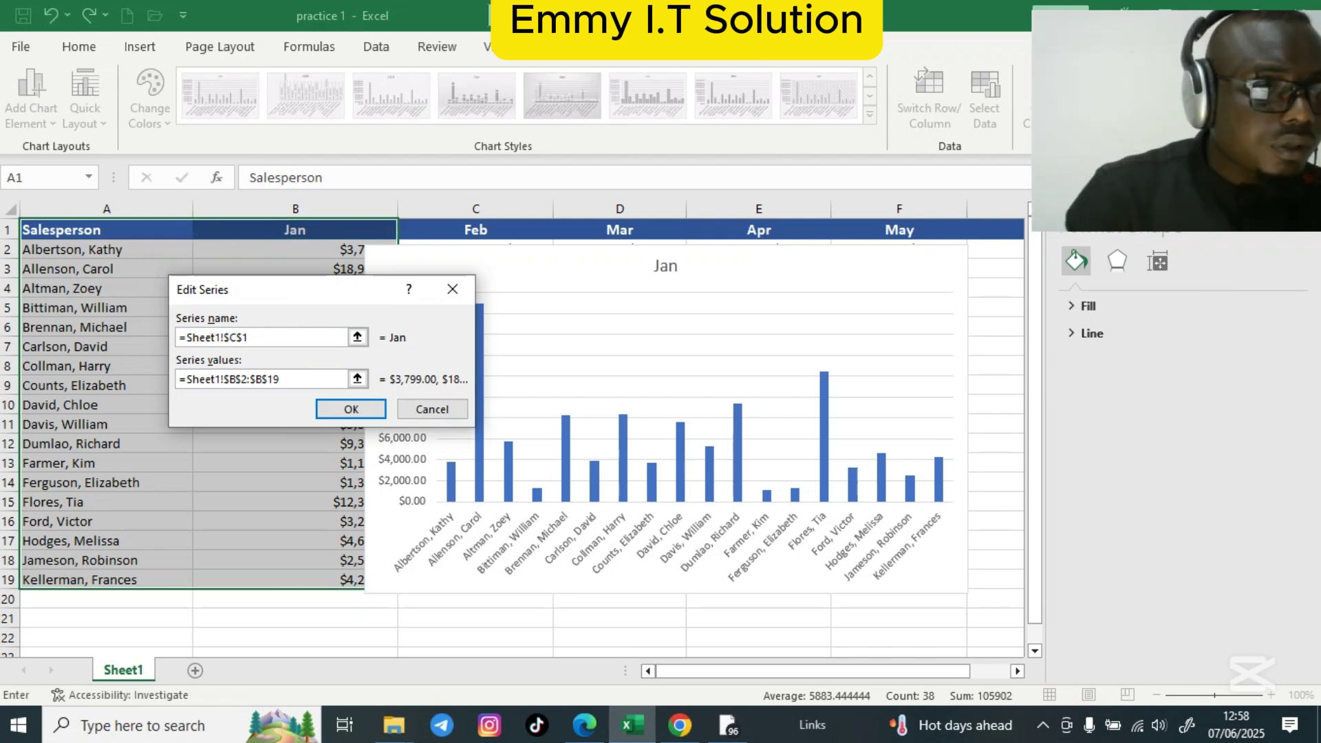
# - Set the series values to =Sheet1!$C$2:$C$19 and apply the series edit
pyautogui.click(236, 379)
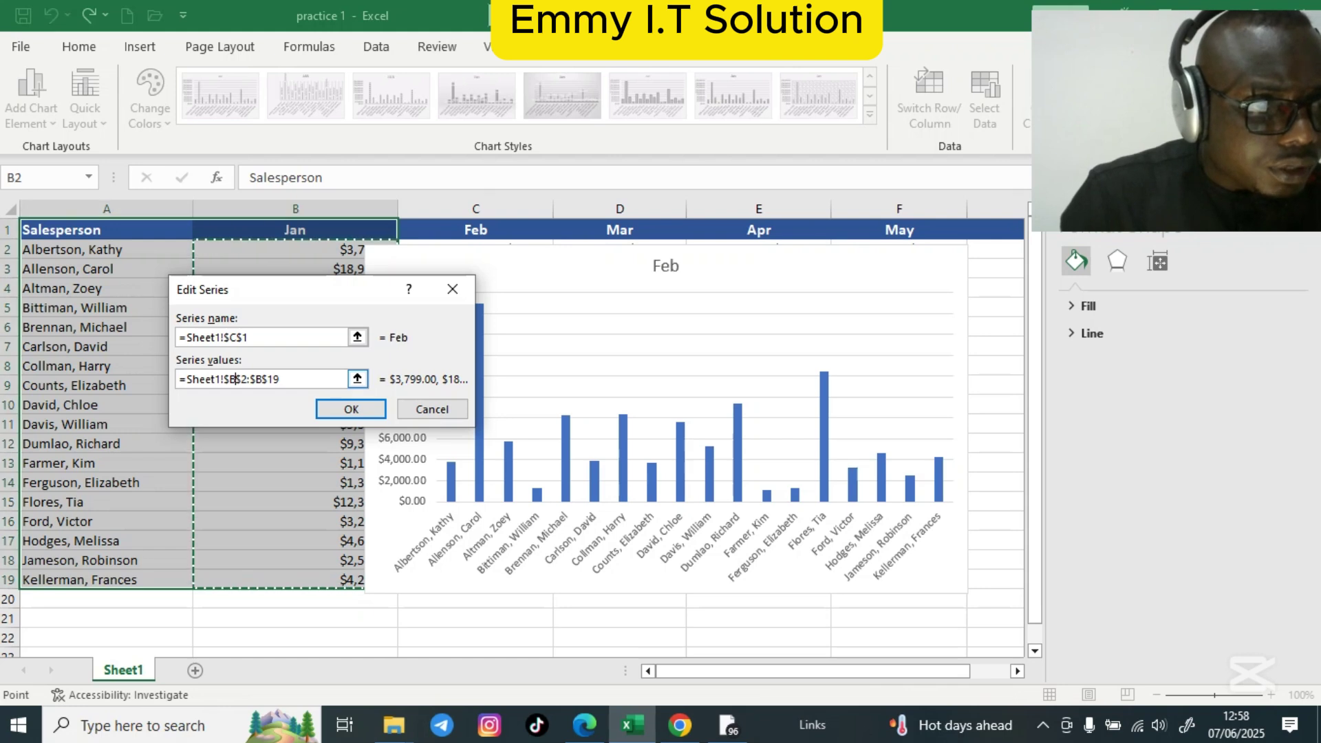
pyautogui.press('BackSpace')
pyautogui.write('C')
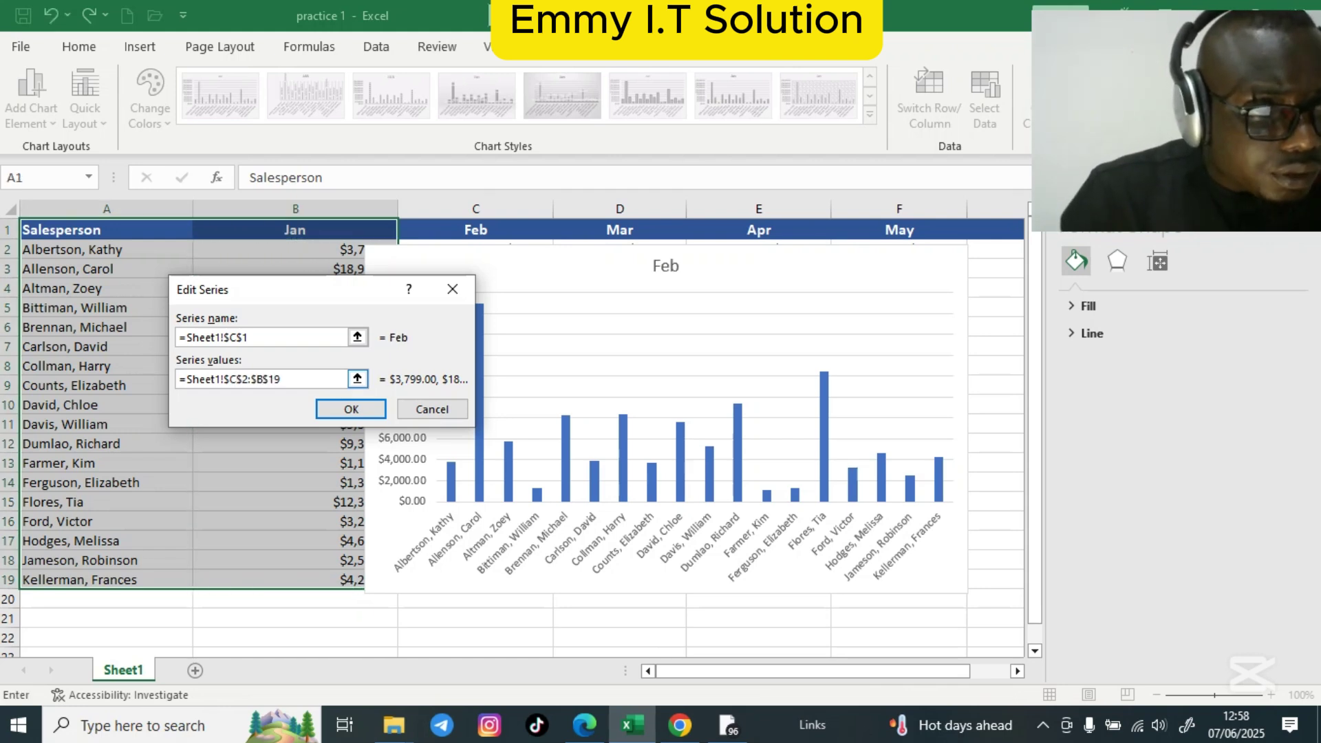
pyautogui.press('BackSpace')
pyautogui.write('C')
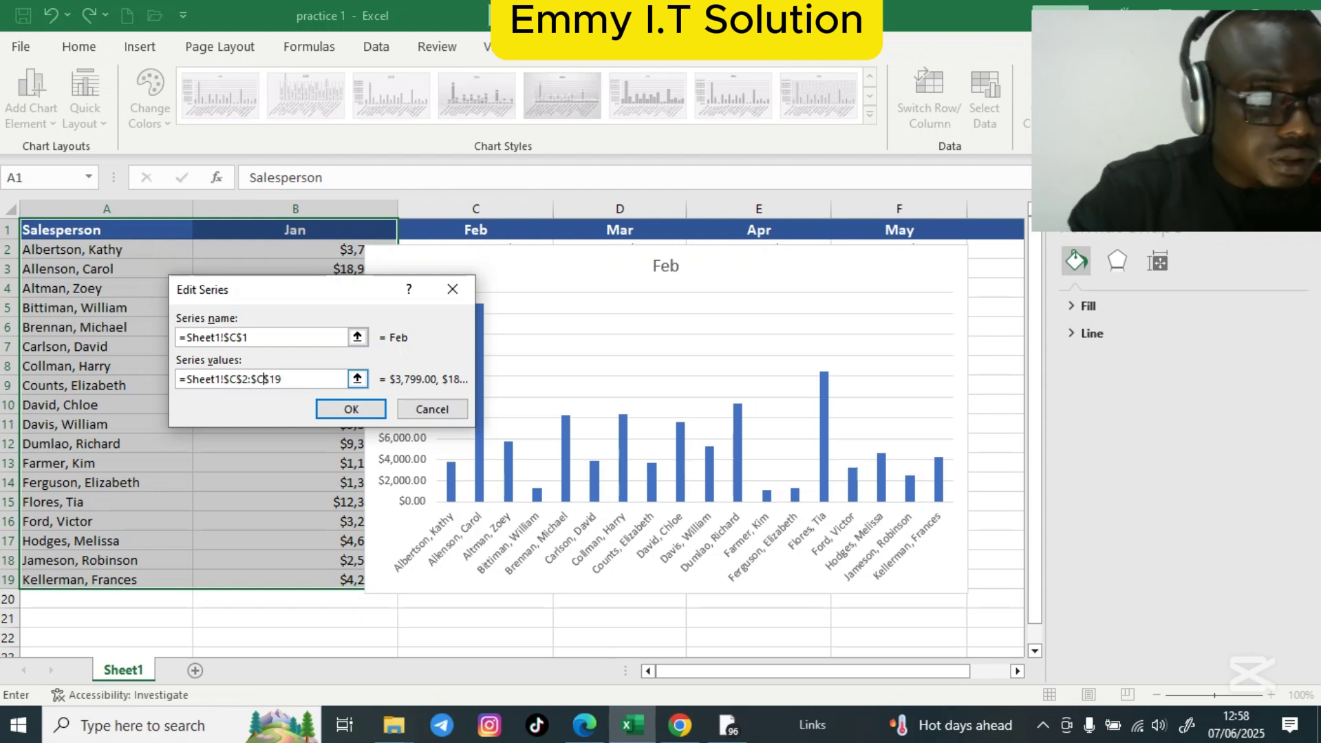
pyautogui.click(260, 338)
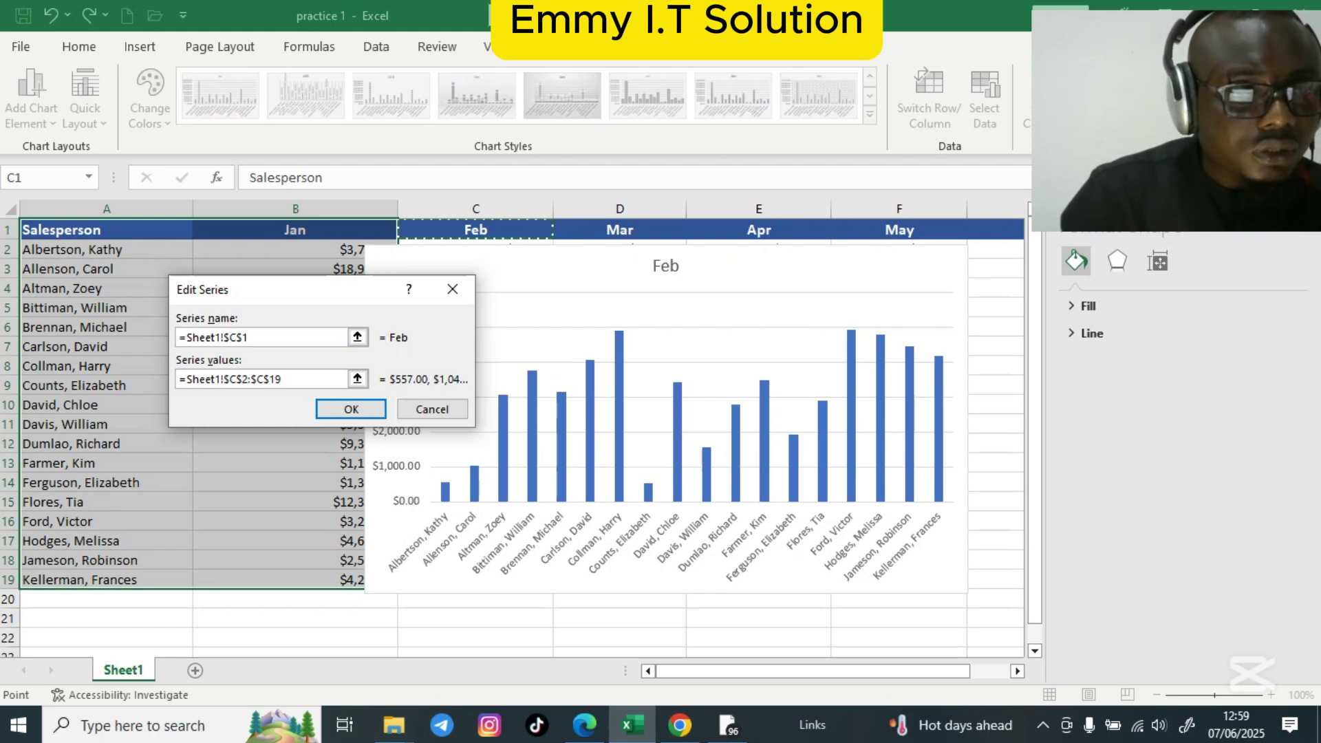
pyautogui.press('Return')
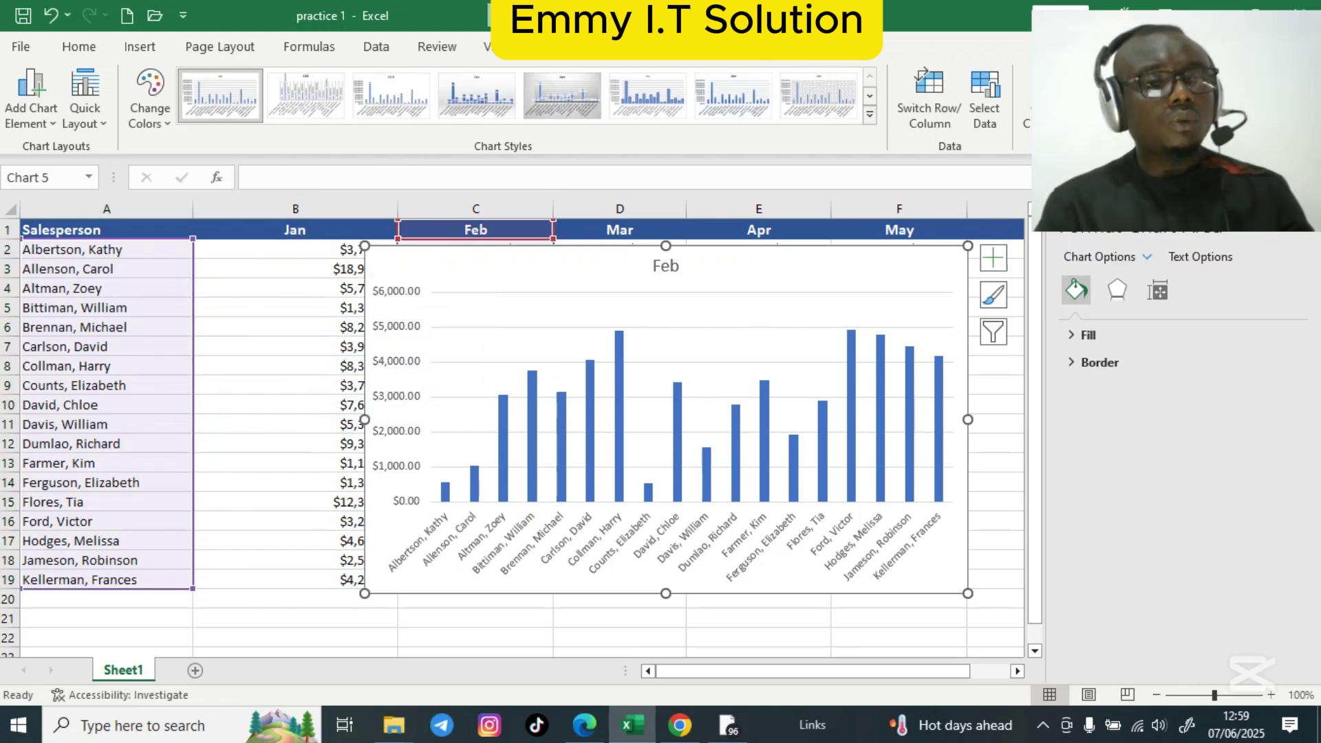
# - Move the chart aside to compare it with the Feb column, then place it back over columns B to F
pyautogui.moveTo(665, 310); pyautogui.dragTo(675, 461)
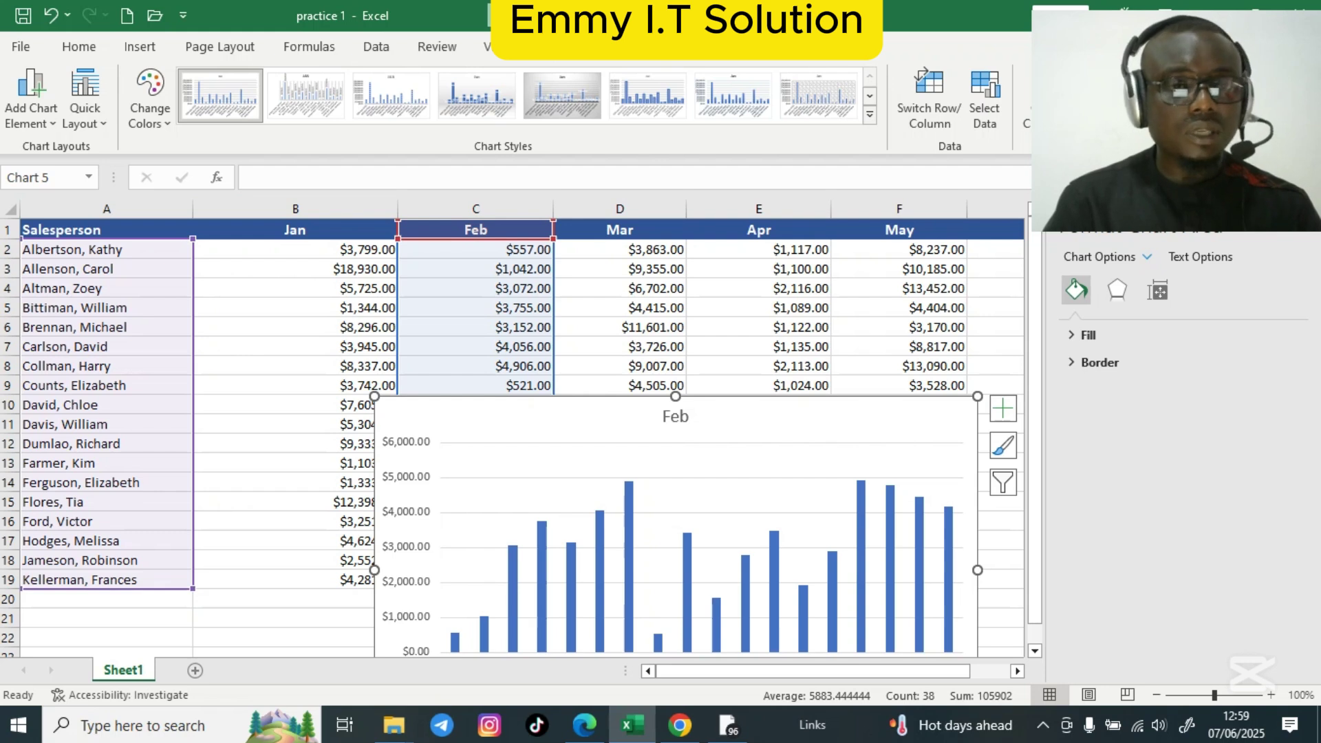
pyautogui.moveTo(676, 482); pyautogui.dragTo(487, 349)
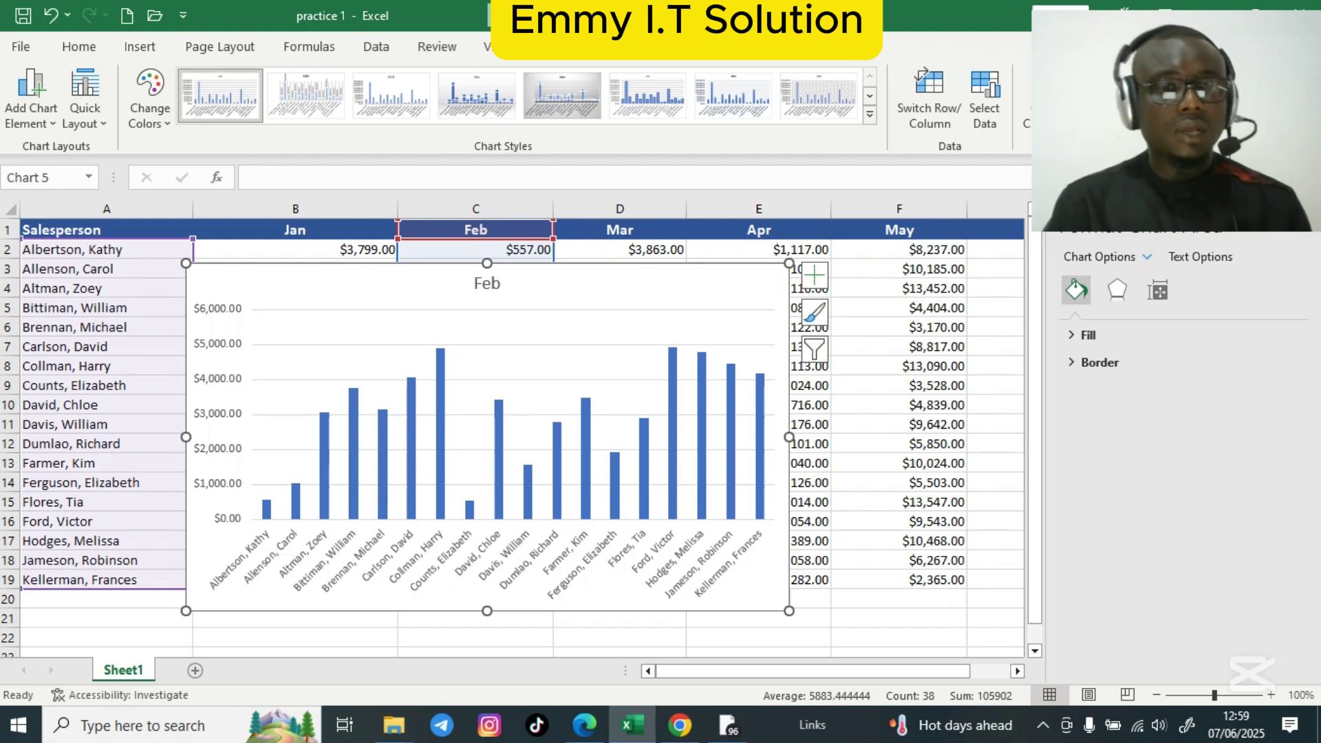
pyautogui.moveTo(527, 514)
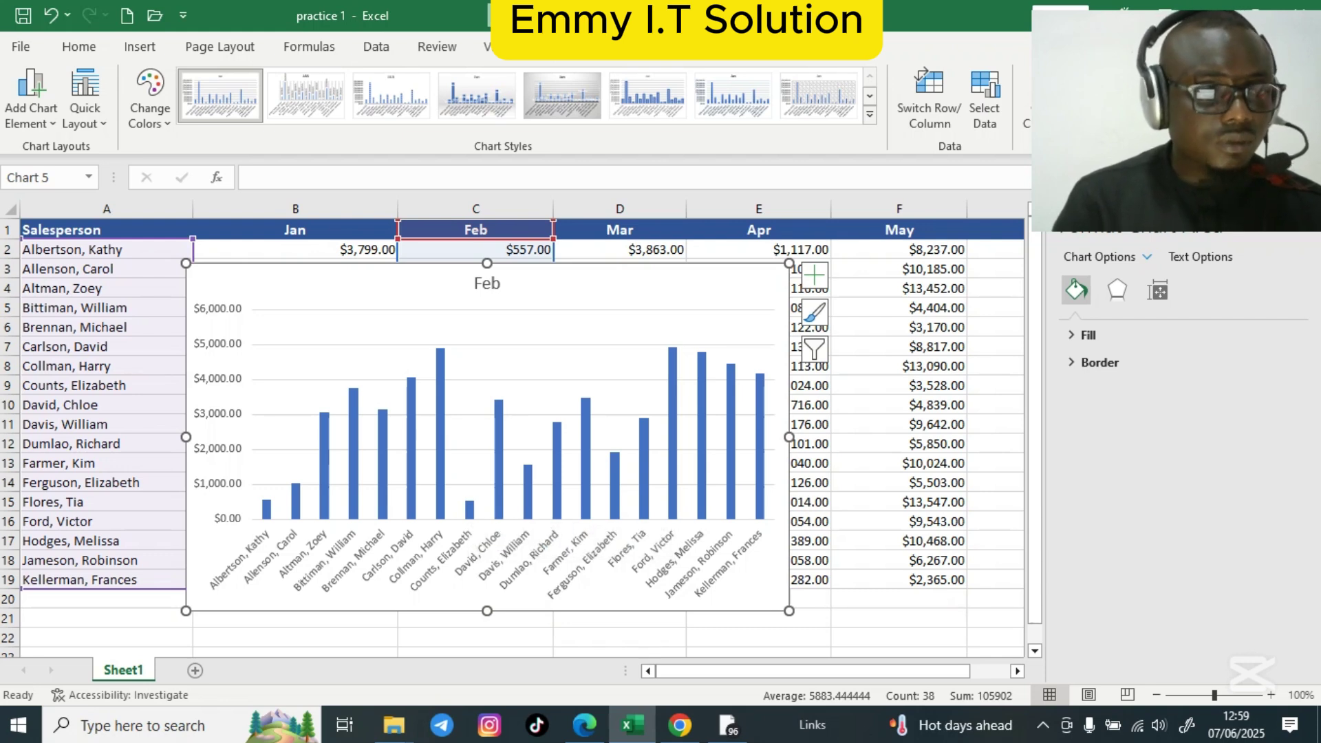
pyautogui.moveTo(487, 303); pyautogui.dragTo(611, 512)
pyautogui.press('F12')
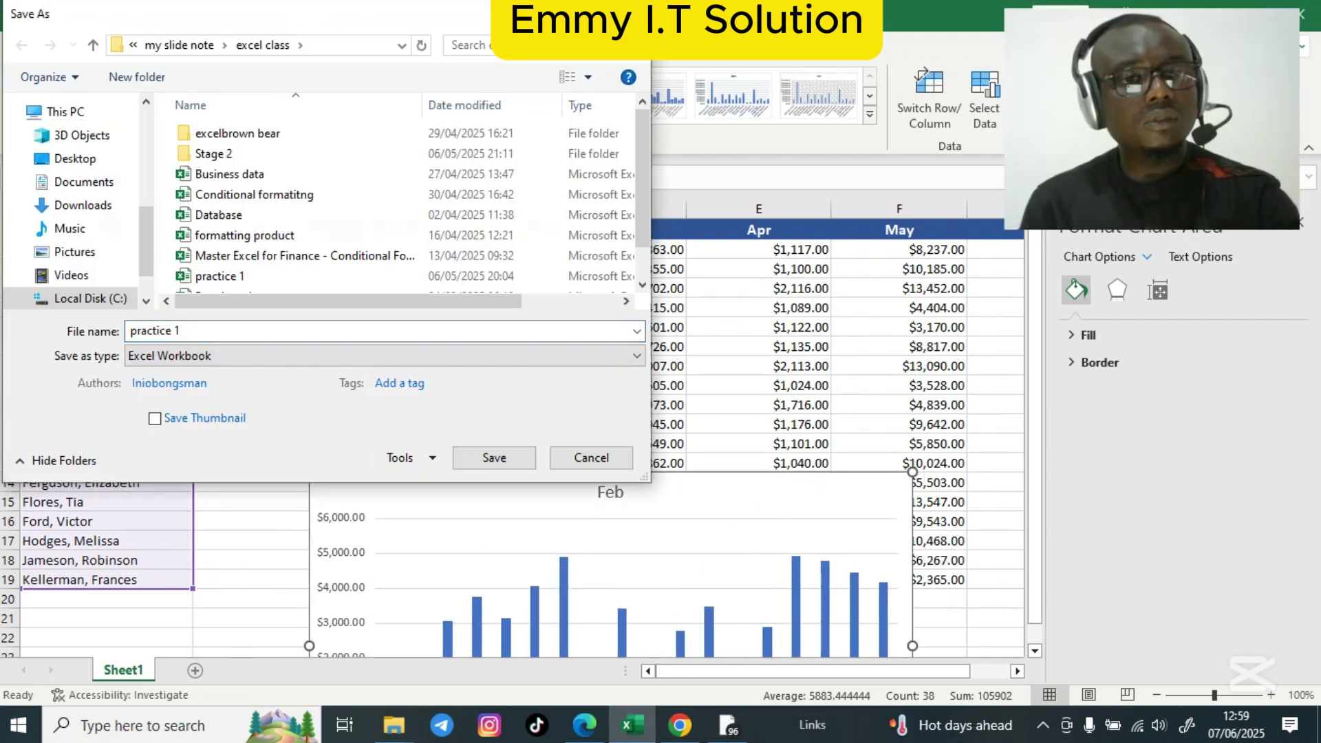
pyautogui.press('Escape')
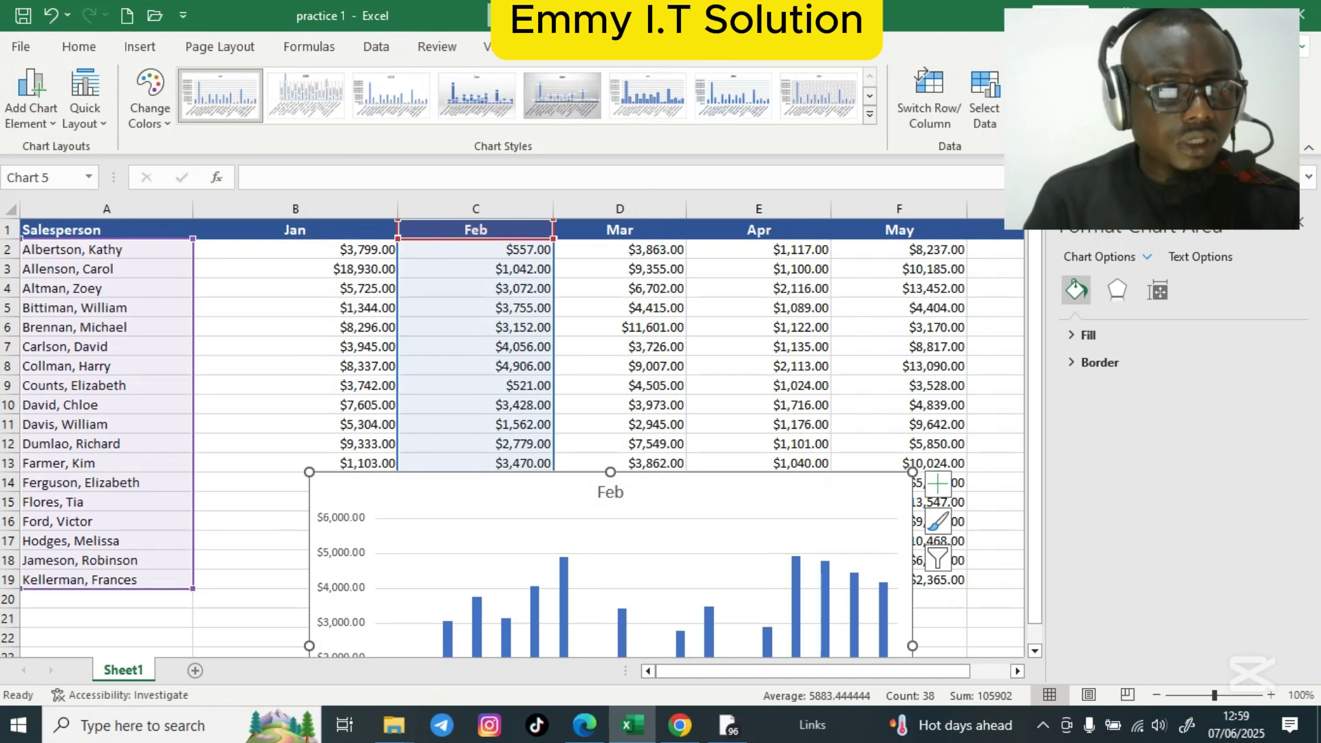
pyautogui.moveTo(610, 512); pyautogui.dragTo(581, 269)
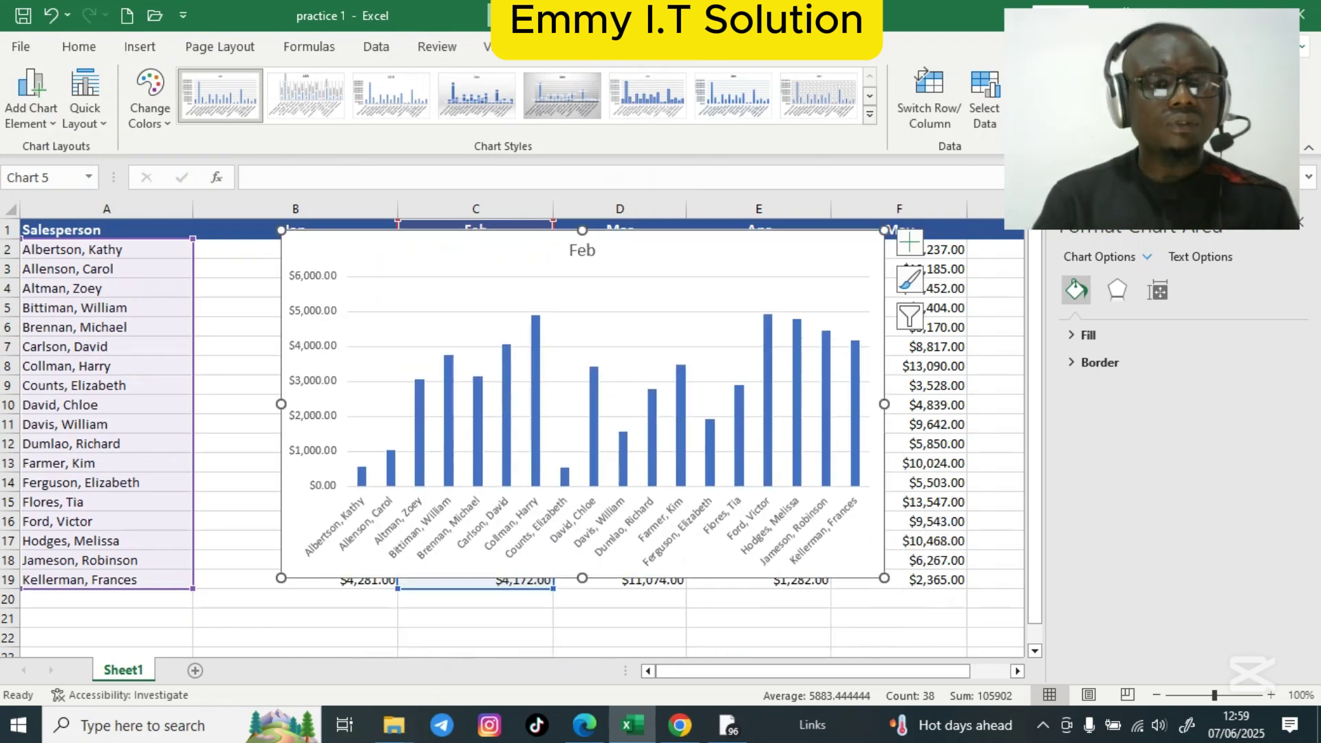
# - Move the Feb chart below the data table to about row 24, starting in column C, and select row 16
pyautogui.moveTo(856, 443)
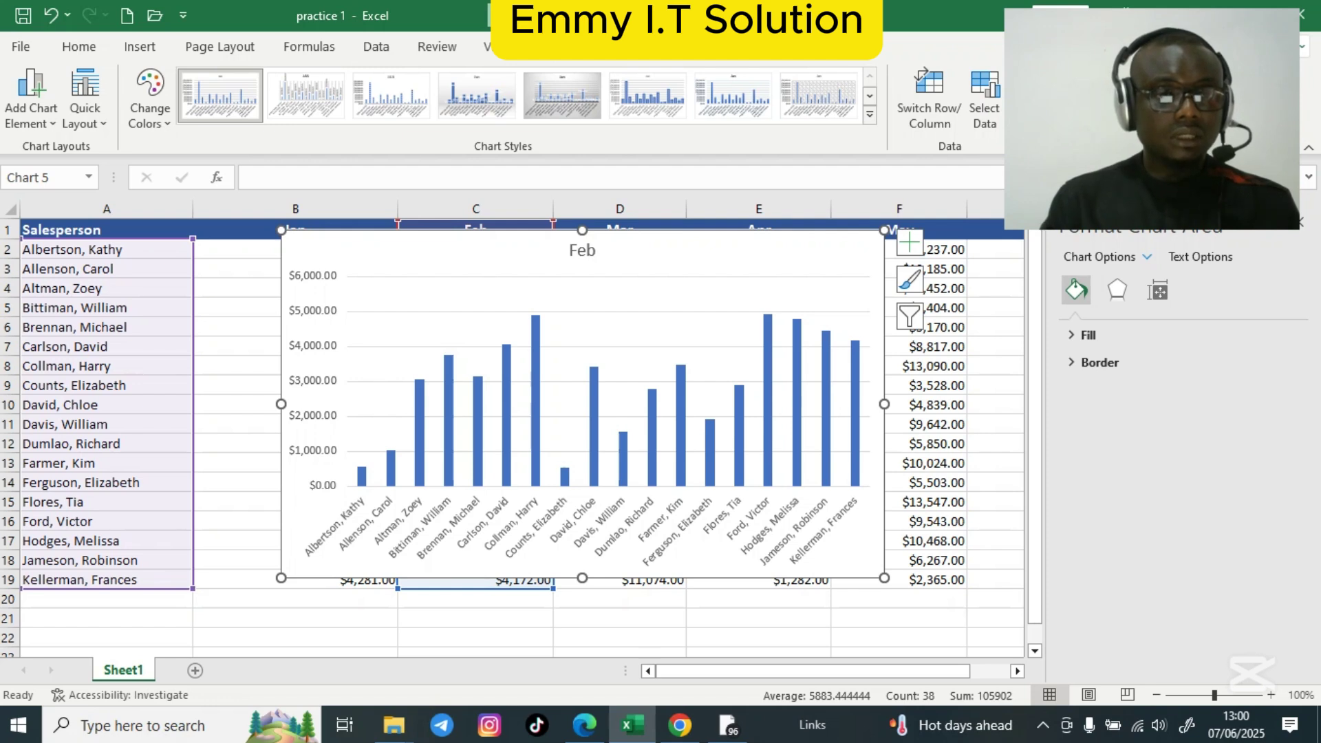
pyautogui.moveTo(536, 329)
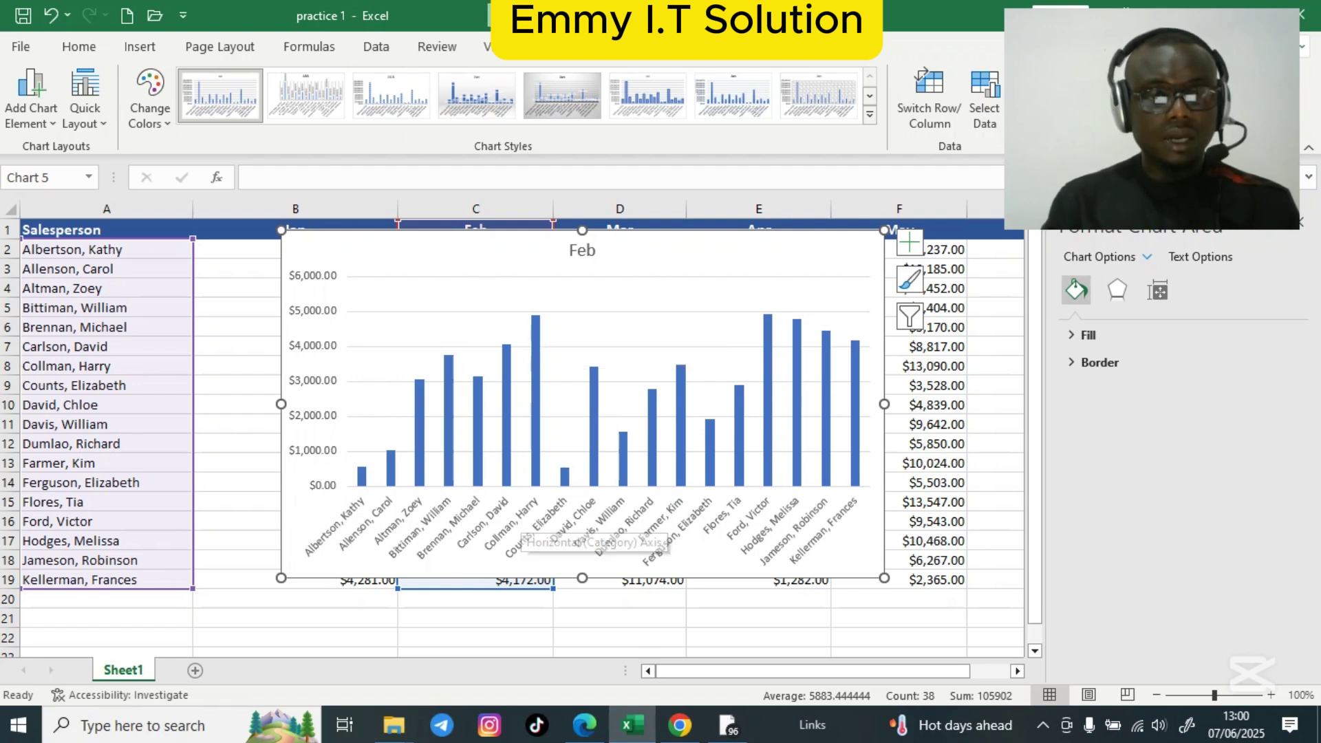
pyautogui.moveTo(767, 327)
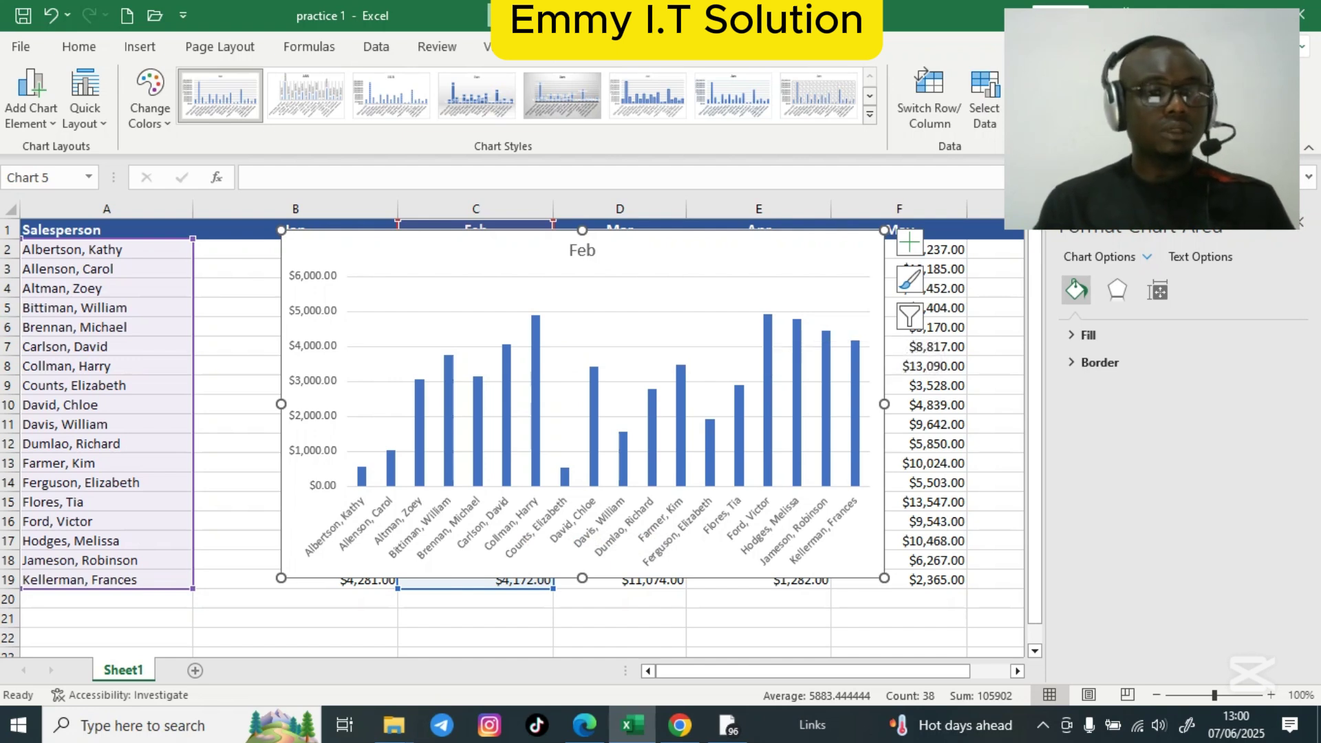
pyautogui.moveTo(716, 256); pyautogui.dragTo(825, 481)
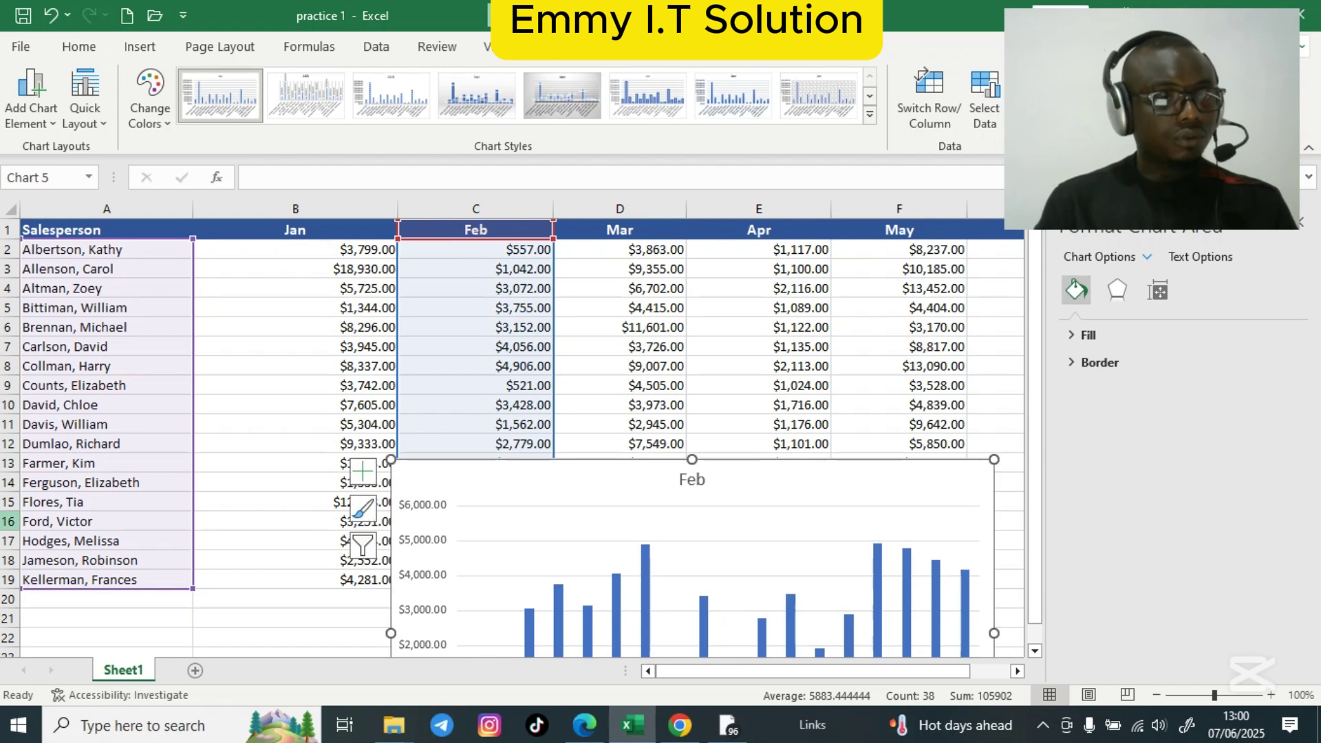
pyautogui.click(10, 521)
pyautogui.moveTo(605, 486); pyautogui.dragTo(662, 593)
pyautogui.press('Escape')
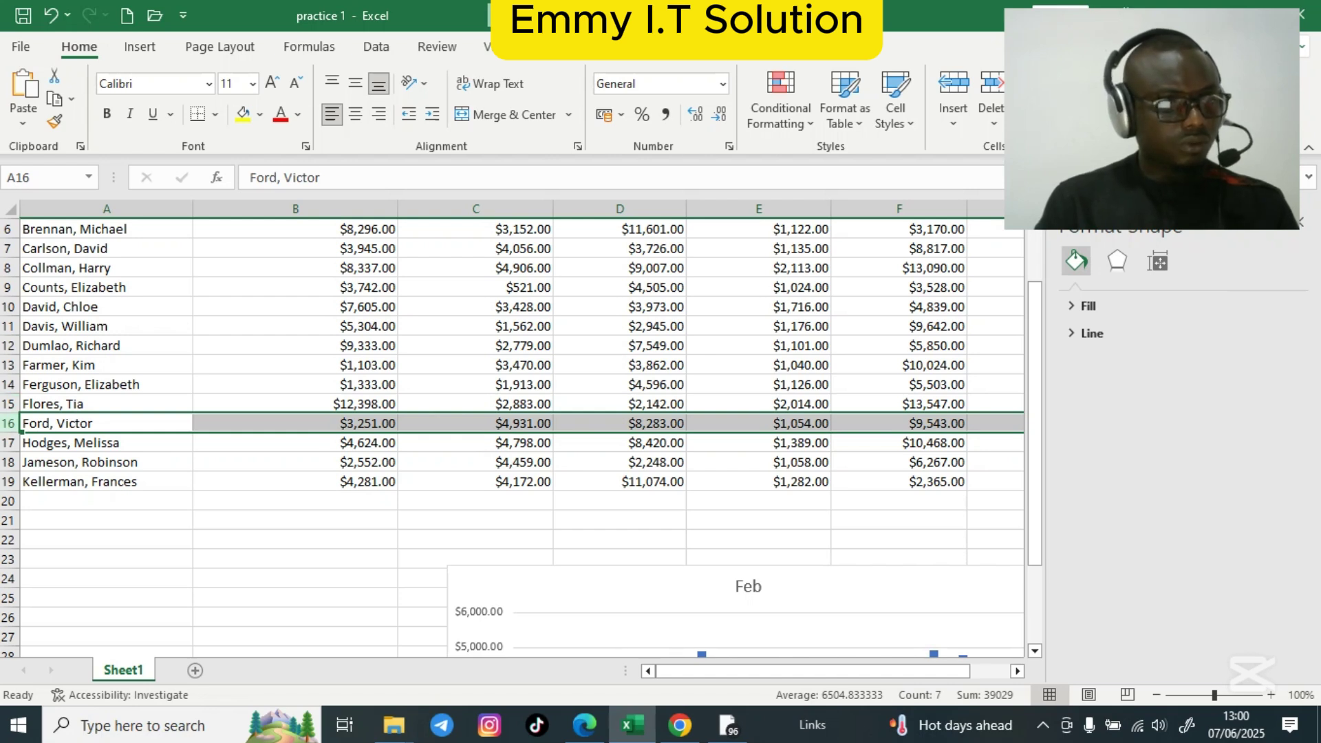
# - Shift the Feb chart's plot area upward and move the chart up to about row 17, spanning columns D to J
pyautogui.scroll(2, 516, 413)
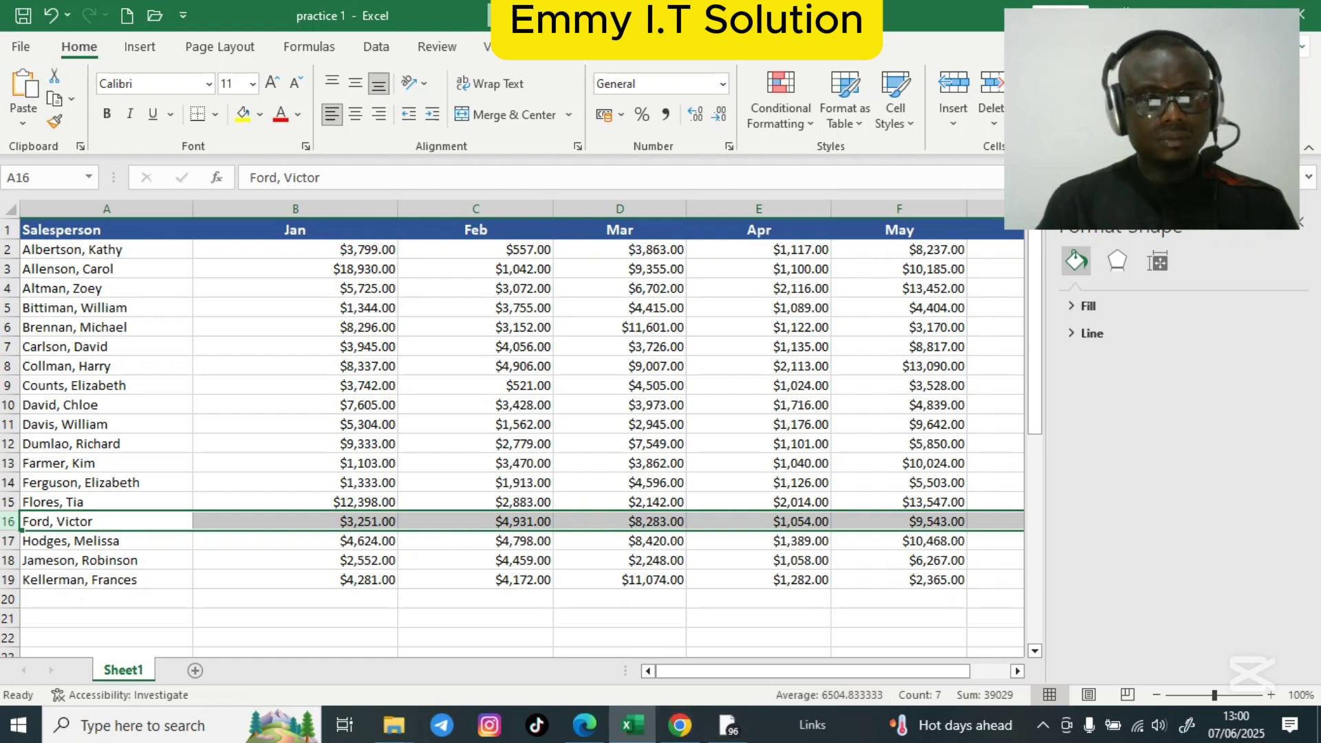
pyautogui.hscroll(2, 764, 591)
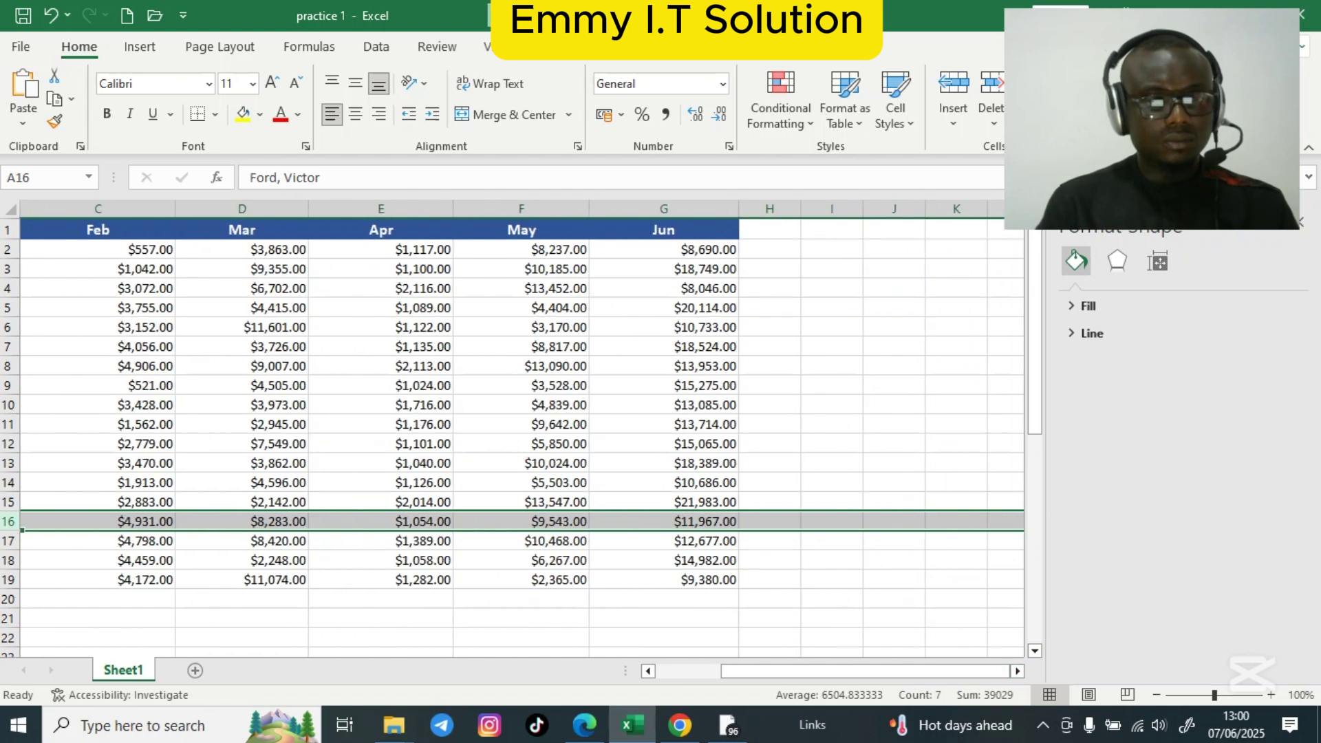
pyautogui.scroll(-4, 764, 592)
pyautogui.moveTo(495, 536); pyautogui.dragTo(509, 492)
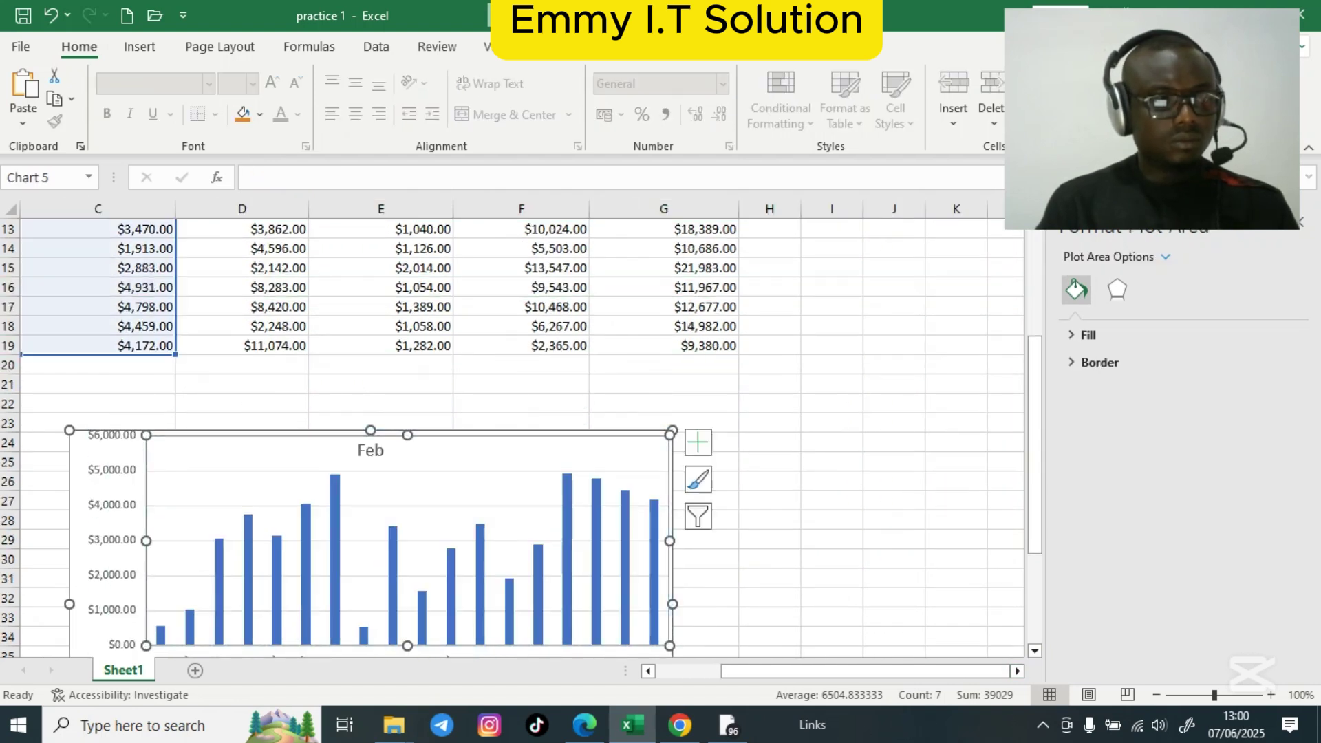
pyautogui.moveTo(509, 431); pyautogui.dragTo(729, 304)
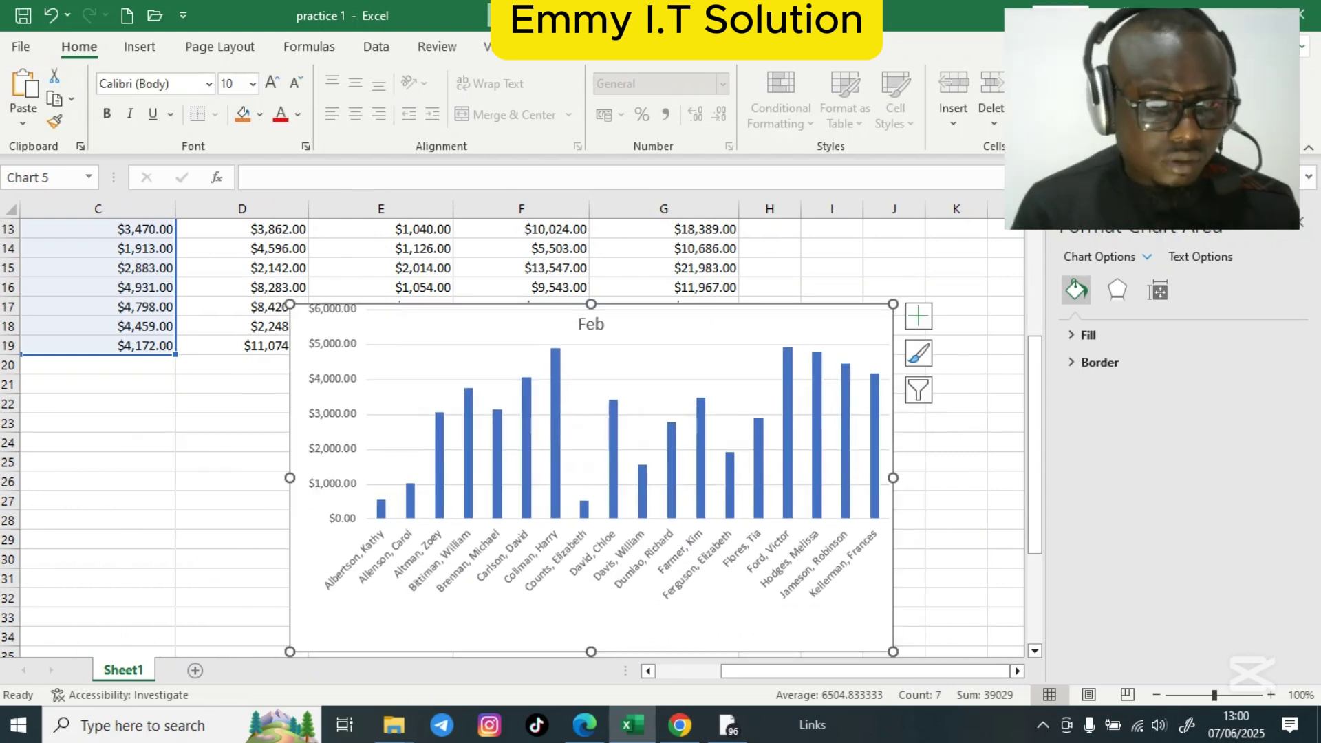
# - Shift the Feb chart's plot area slightly left and move the chart over the data table, from about row 4 across columns B to F
pyautogui.scroll(4, 516, 433)
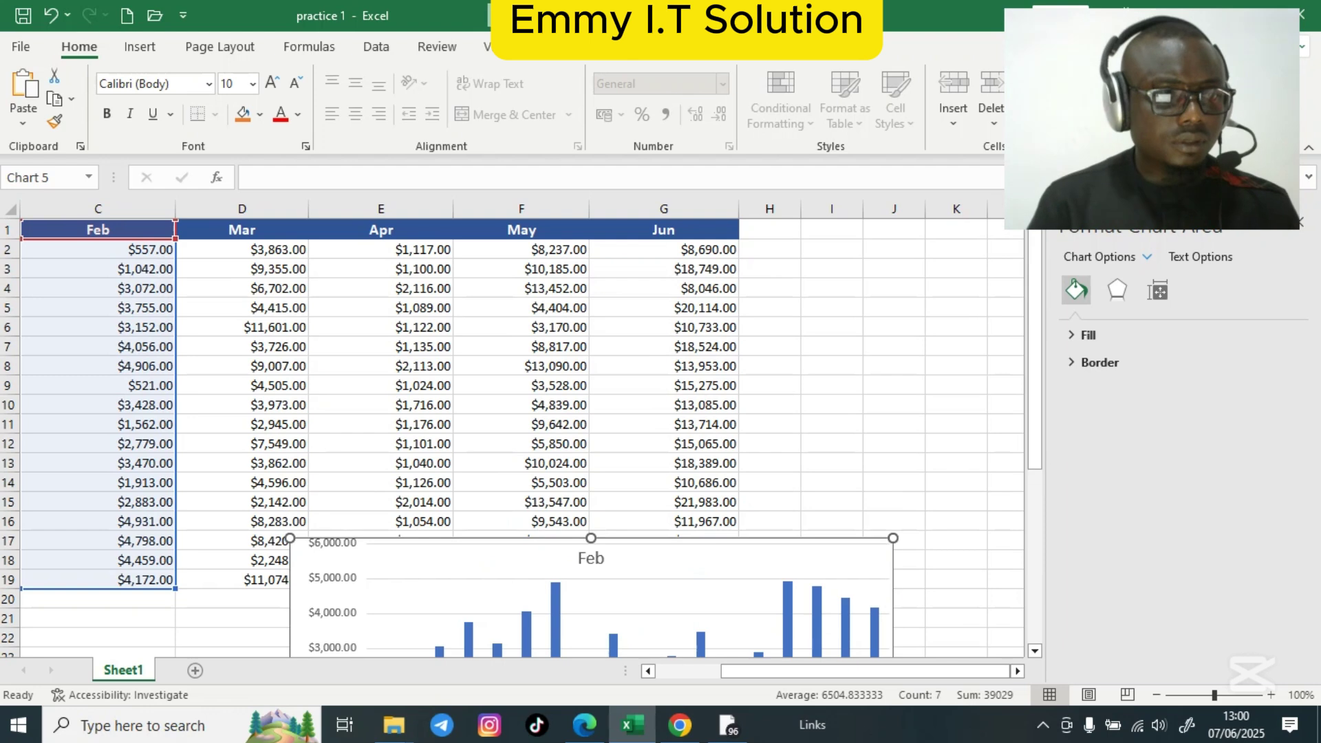
pyautogui.click(648, 671)
pyautogui.click(648, 671)
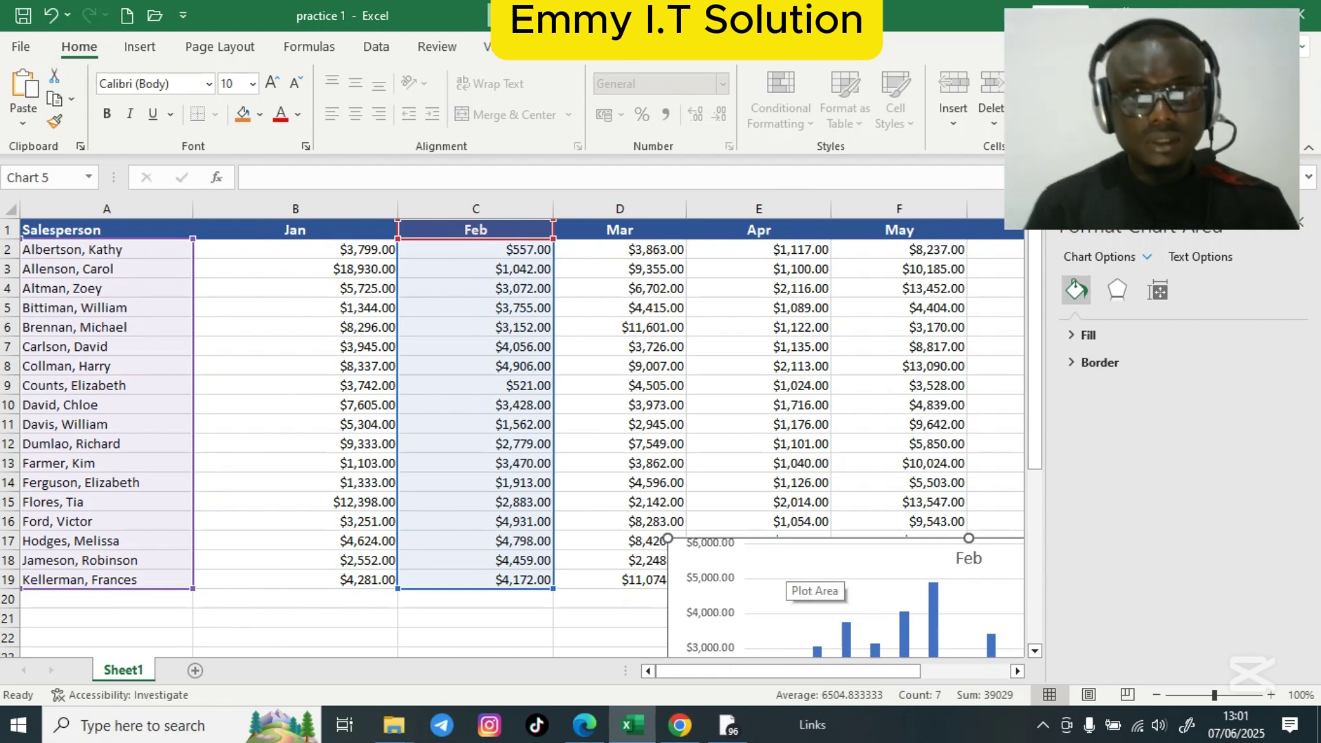
pyautogui.click(784, 576)
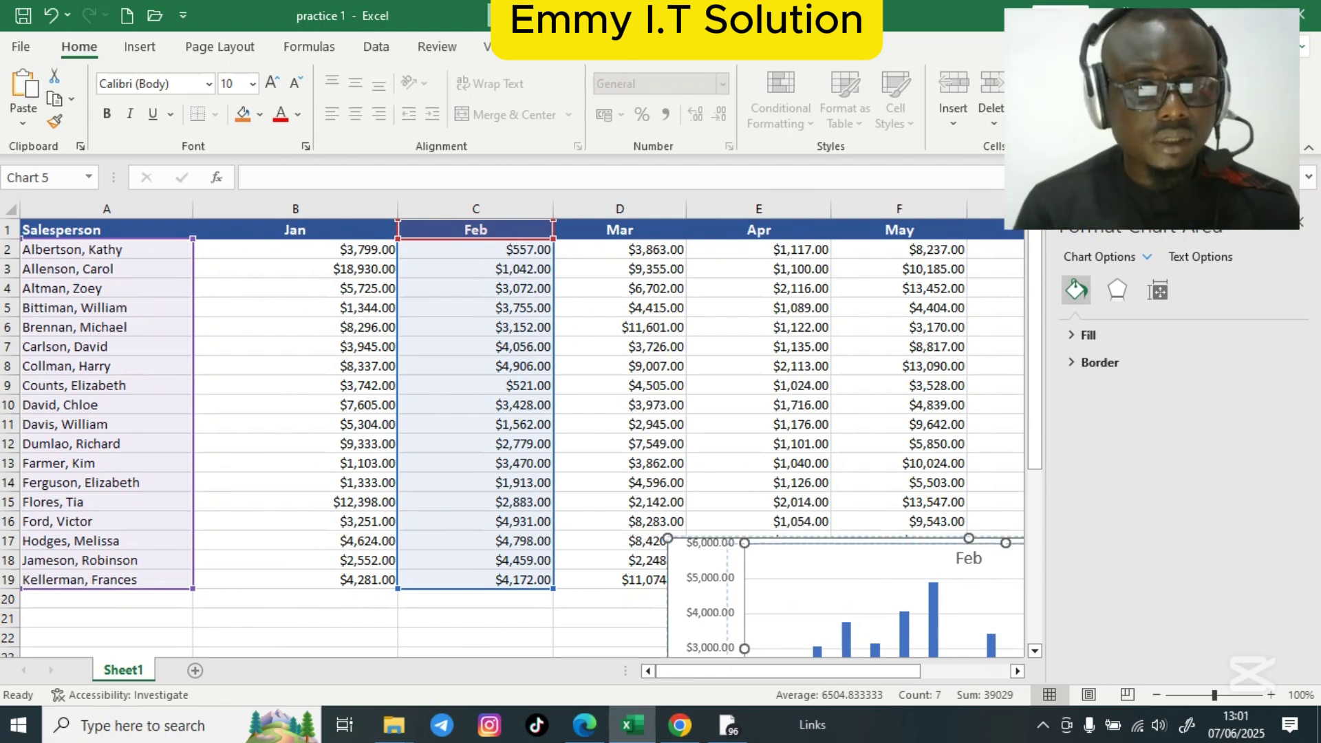
pyautogui.moveTo(783, 570); pyautogui.dragTo(766, 569)
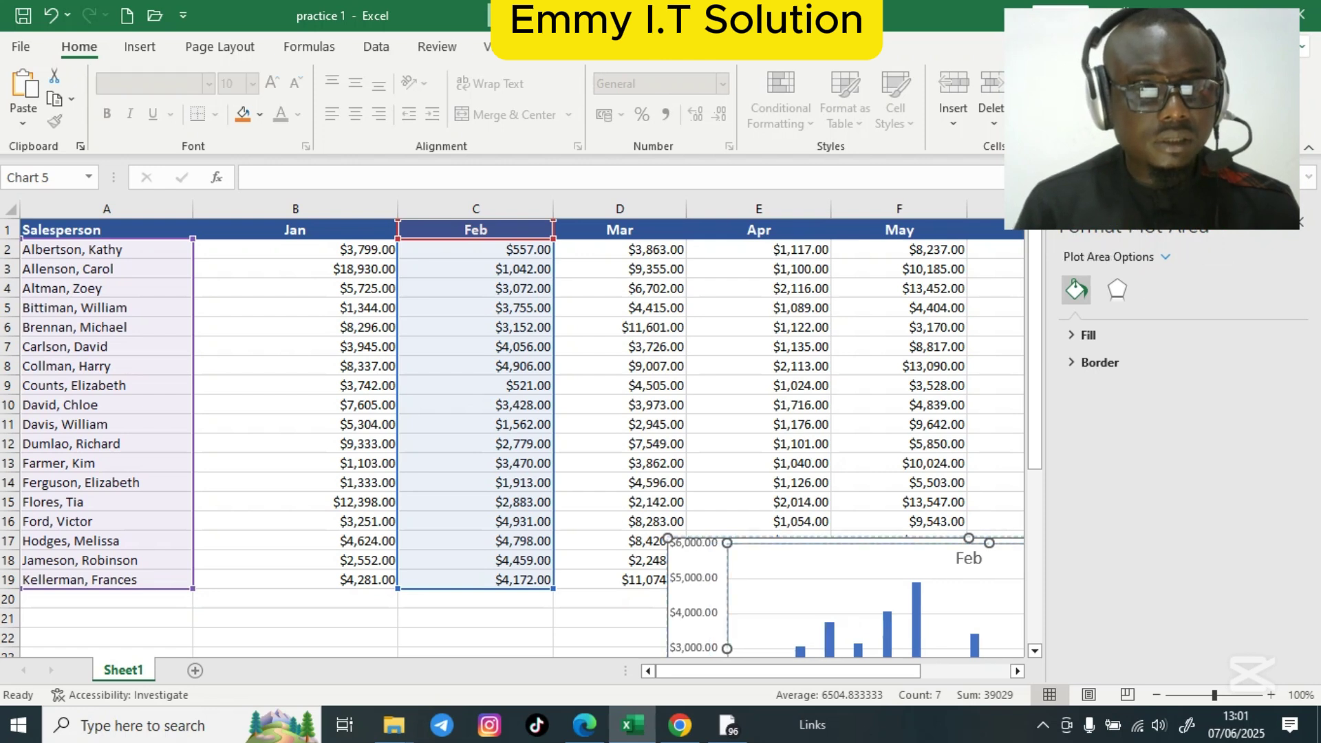
pyautogui.moveTo(770, 541); pyautogui.dragTo(340, 290)
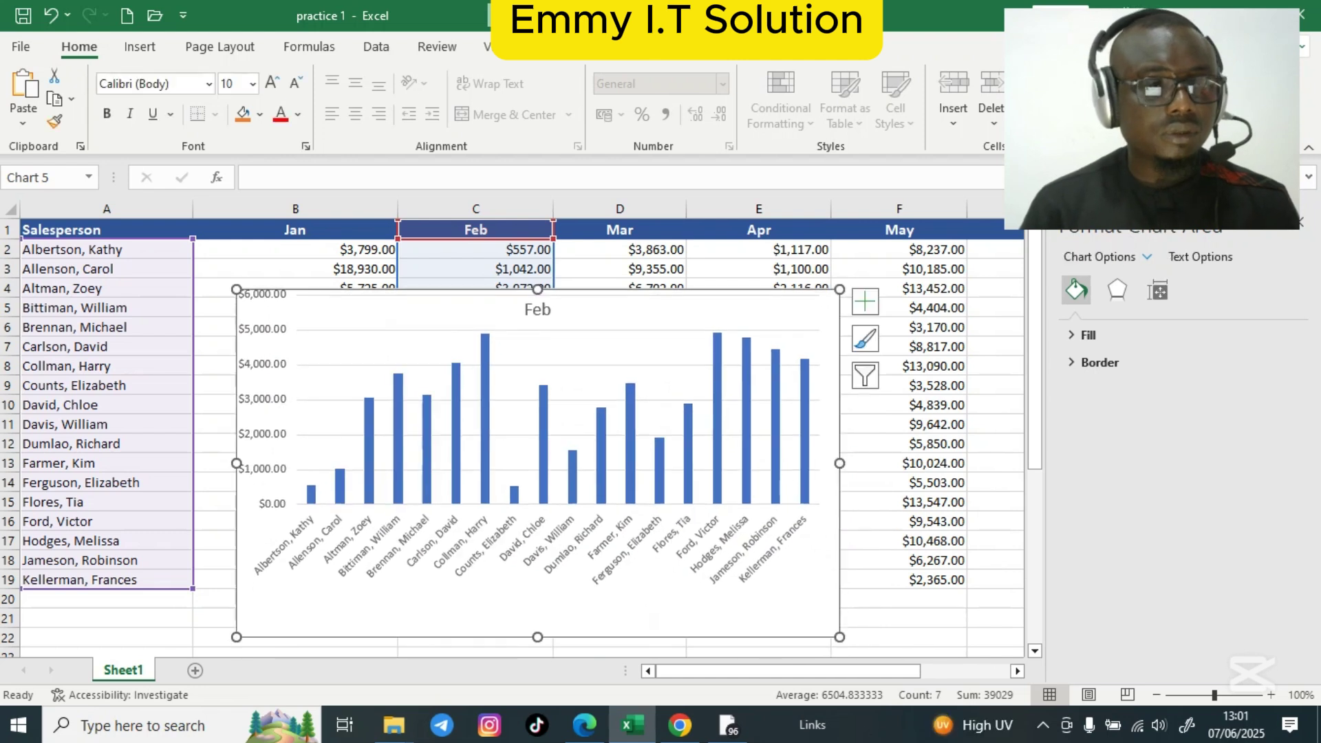
pyautogui.moveTo(485, 398)
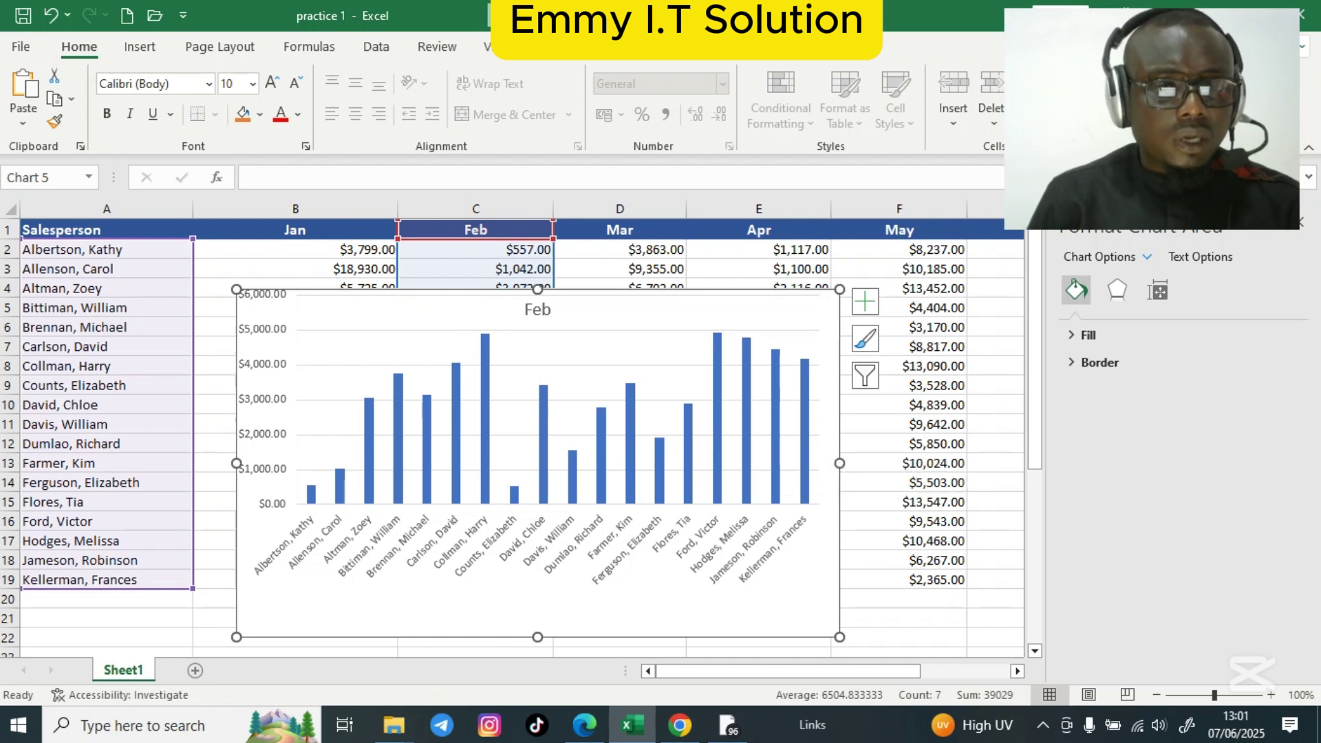
pyautogui.moveTo(805, 375)
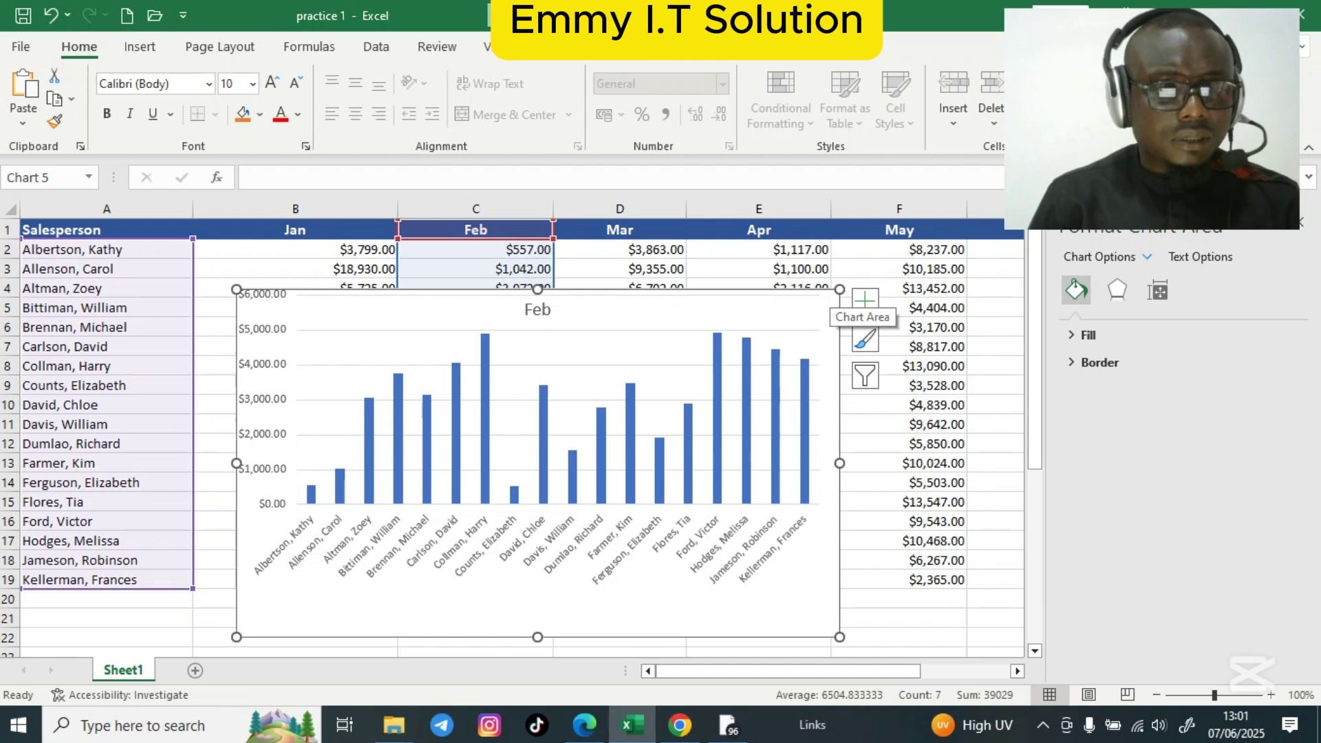
# - Delete the Feb chart from the sheet and select cell A21
pyautogui.click(818, 348)
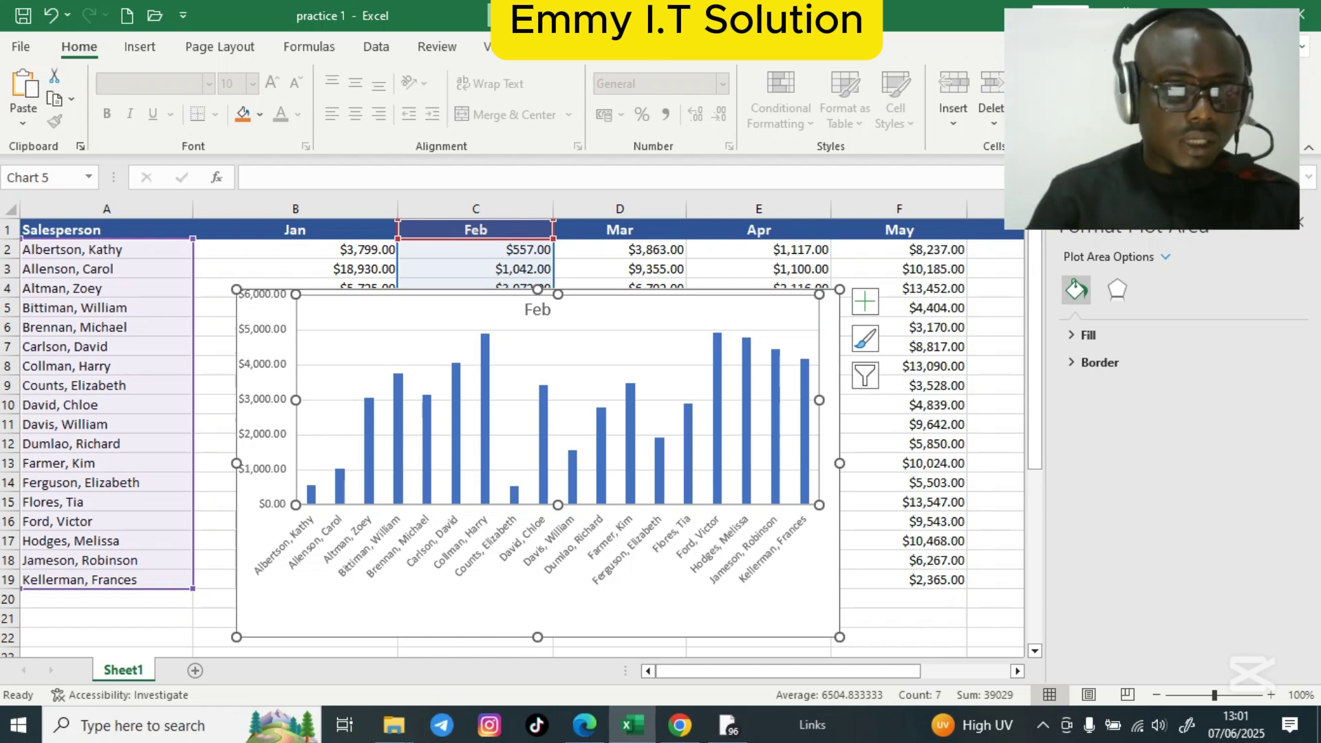
pyautogui.click(828, 353)
pyautogui.press('Delete')
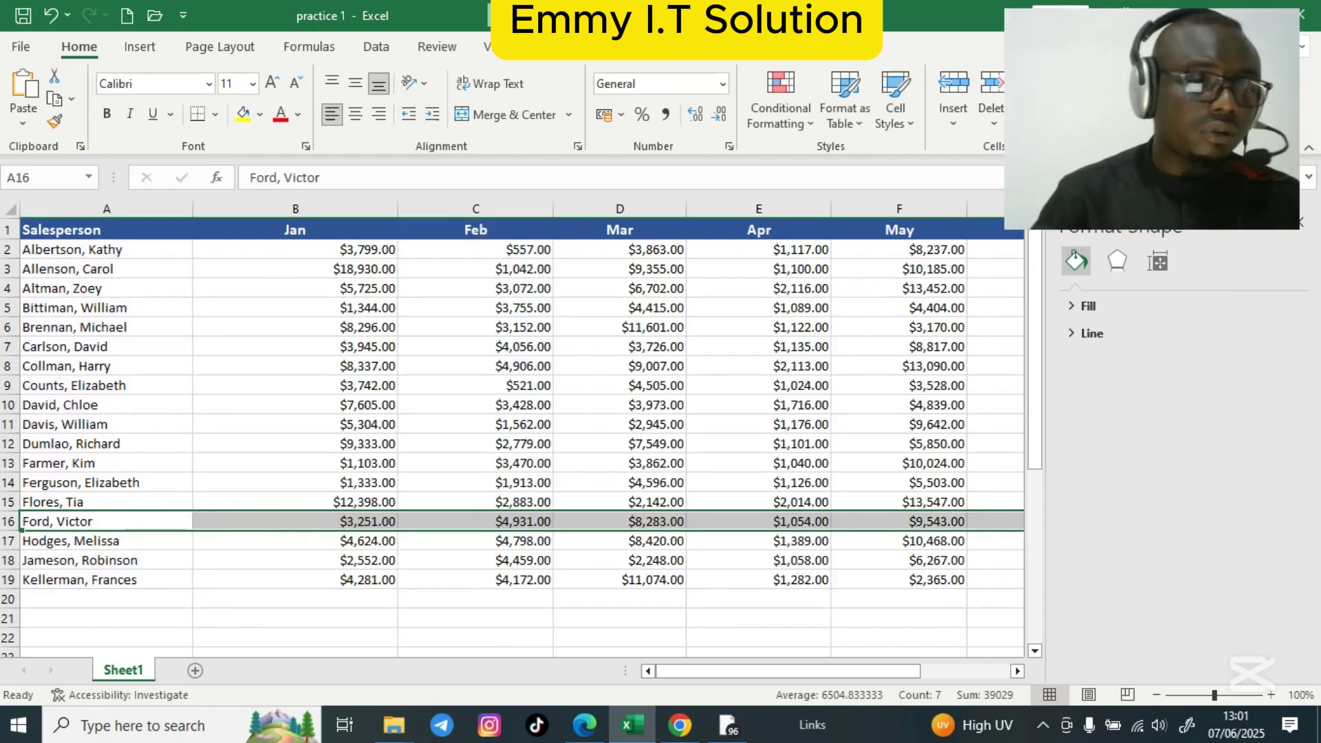
pyautogui.click(107, 618)
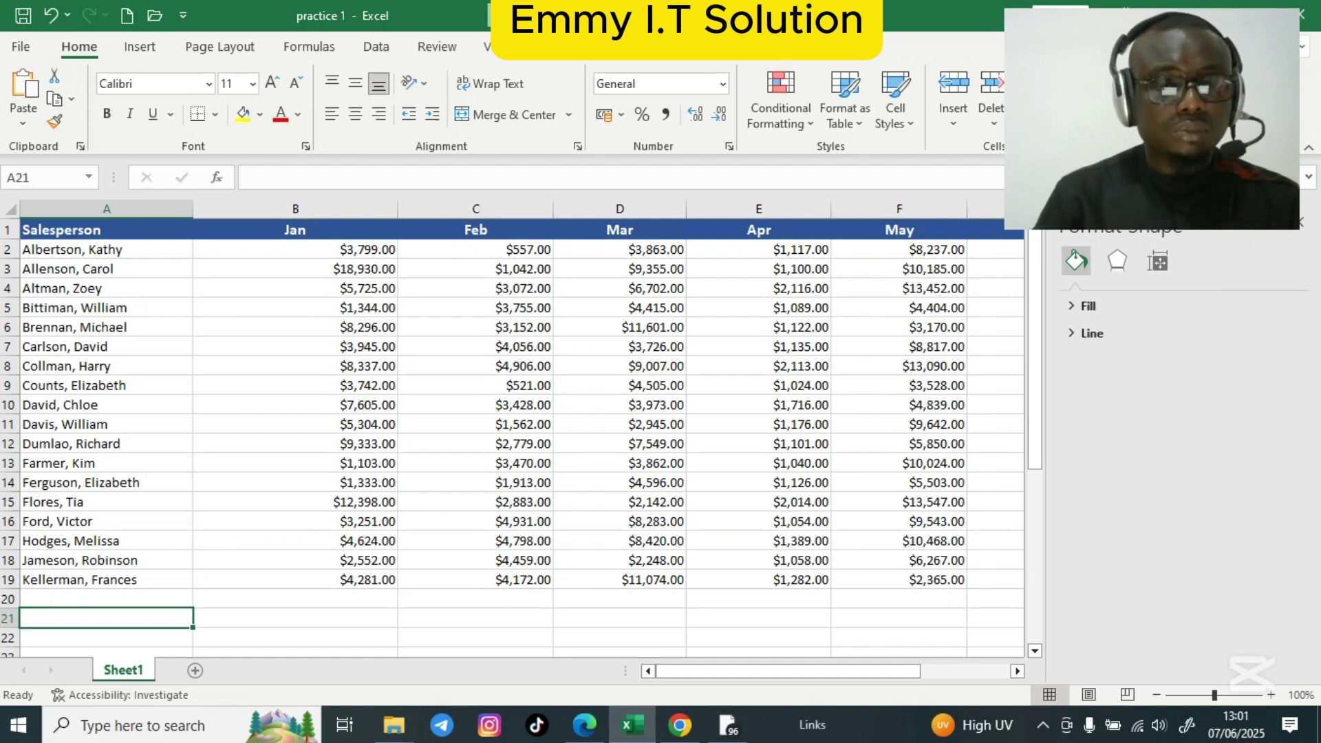
# - Add the header Overall in cell H1 beside Jun and widen column H
pyautogui.moveTo(784, 671); pyautogui.dragTo(865, 671)
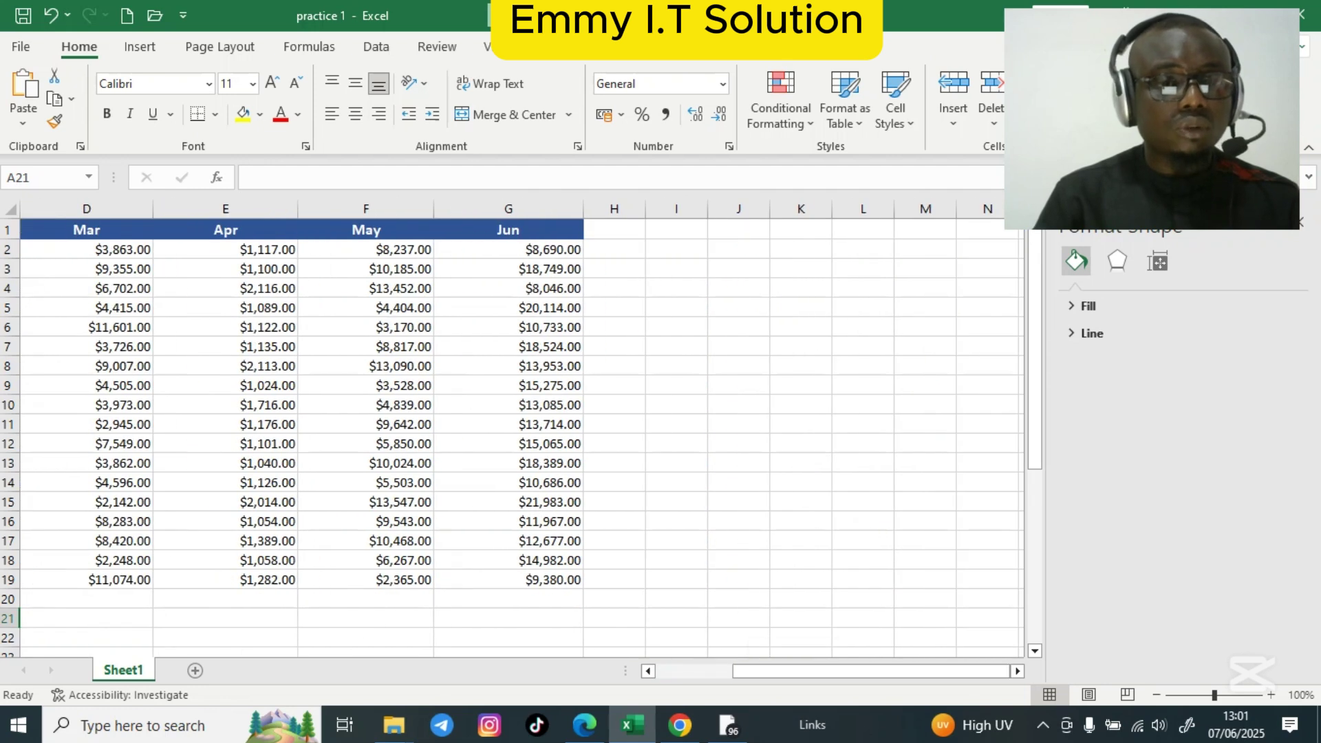
pyautogui.doubleClick(614, 230)
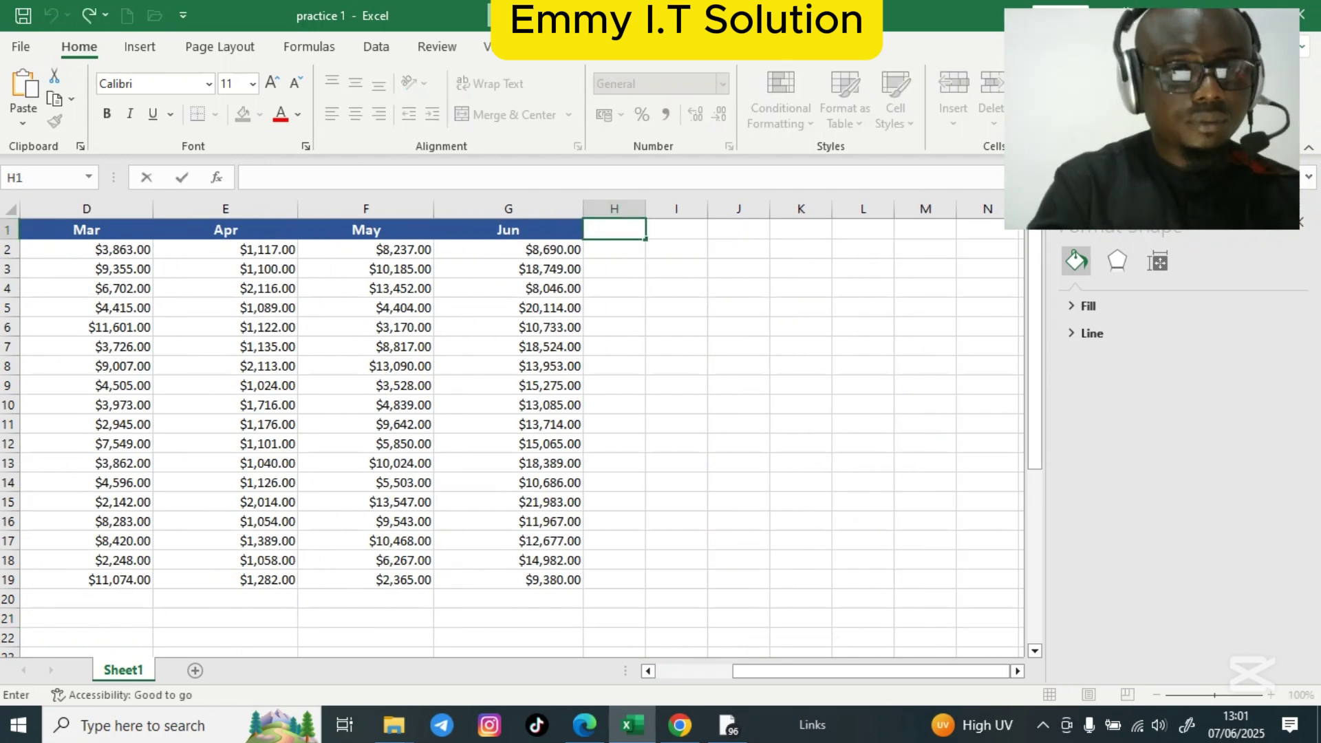
pyautogui.write('Overall')
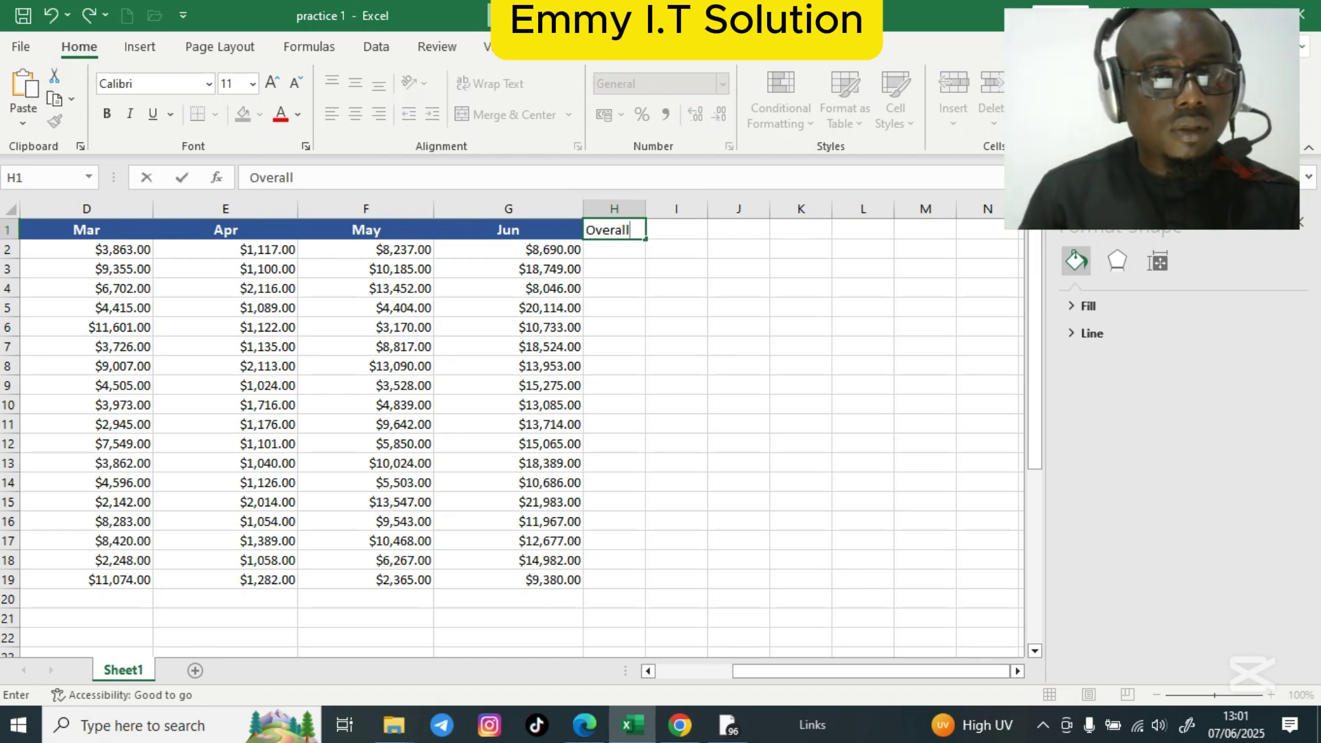
pyautogui.press('Return')
pyautogui.moveTo(646, 209); pyautogui.dragTo(701, 208)
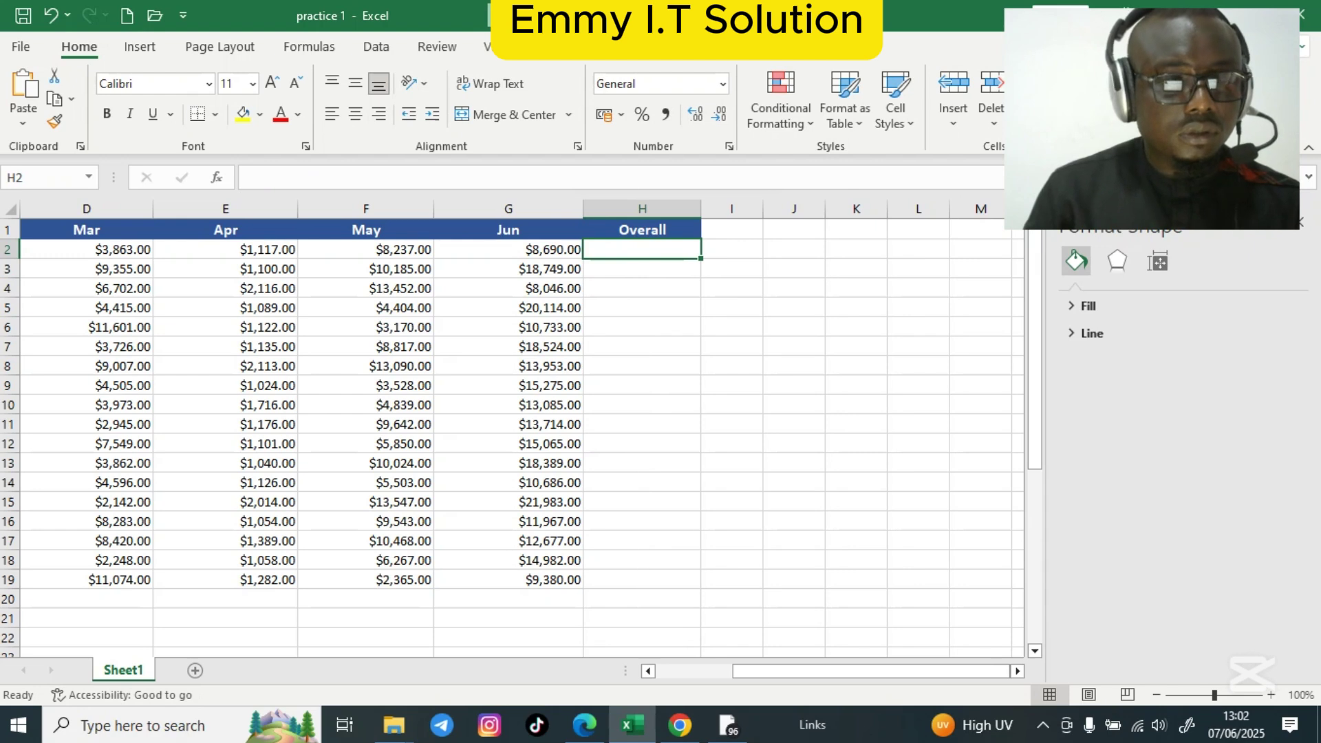
# - Total the first salesperson's Jan to Jun sales in H2 with =SUM(B2:G2) and fill the formula down to H19
pyautogui.moveTo(860, 671); pyautogui.dragTo(785, 671)
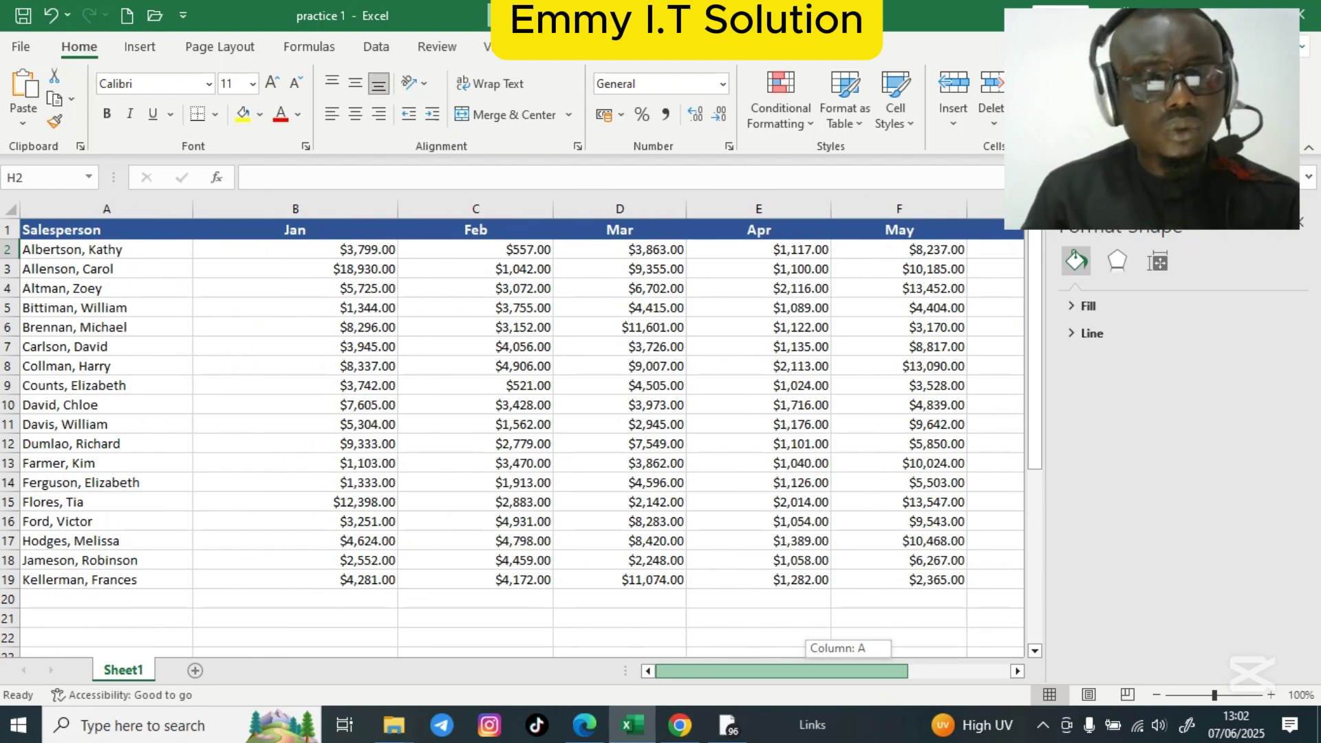
pyautogui.moveTo(785, 671); pyautogui.dragTo(836, 671)
pyautogui.doubleClick(798, 249)
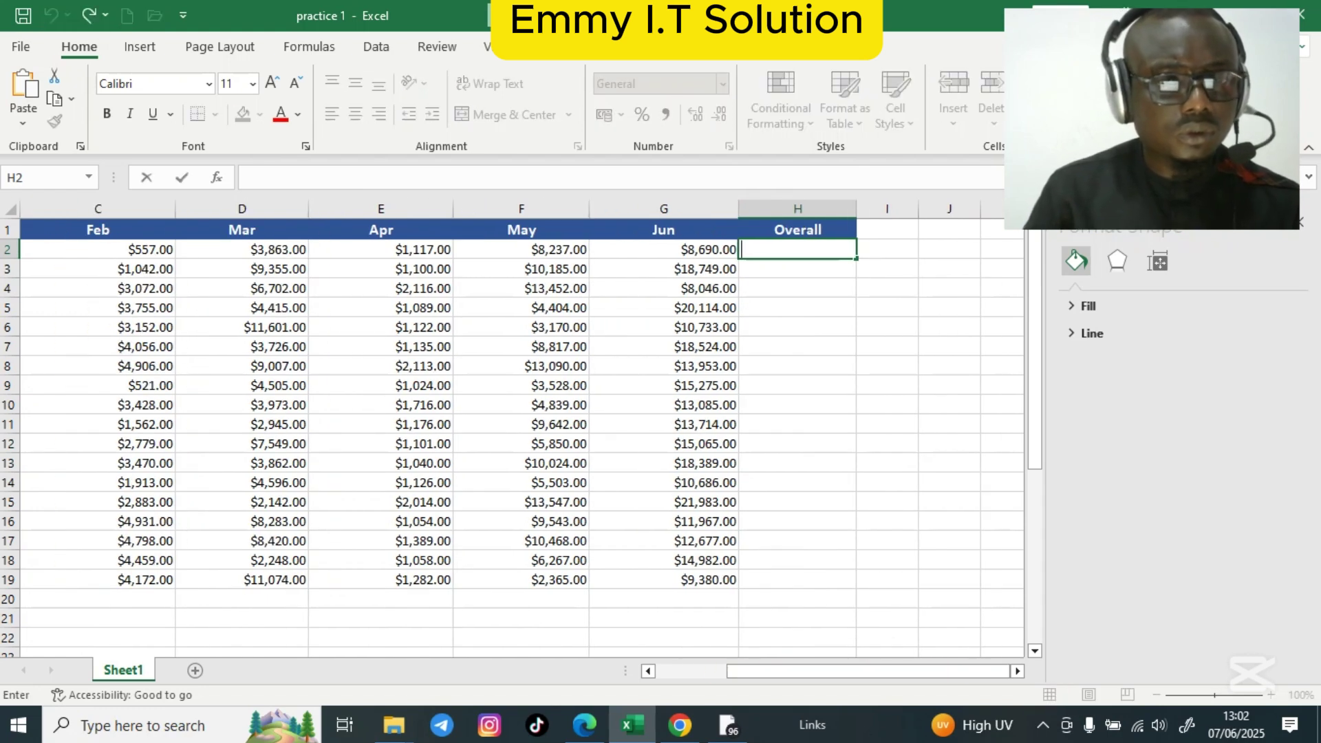
pyautogui.write('=s')
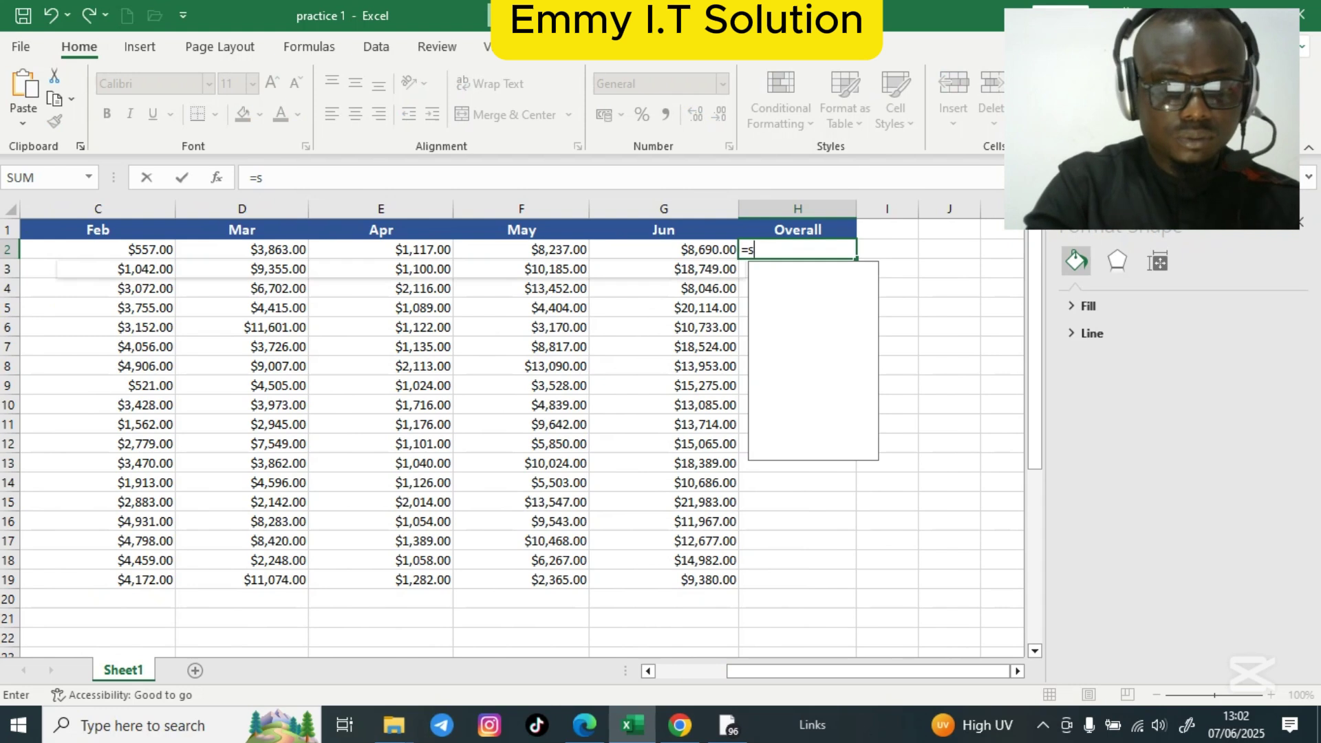
pyautogui.write('um(b2:')
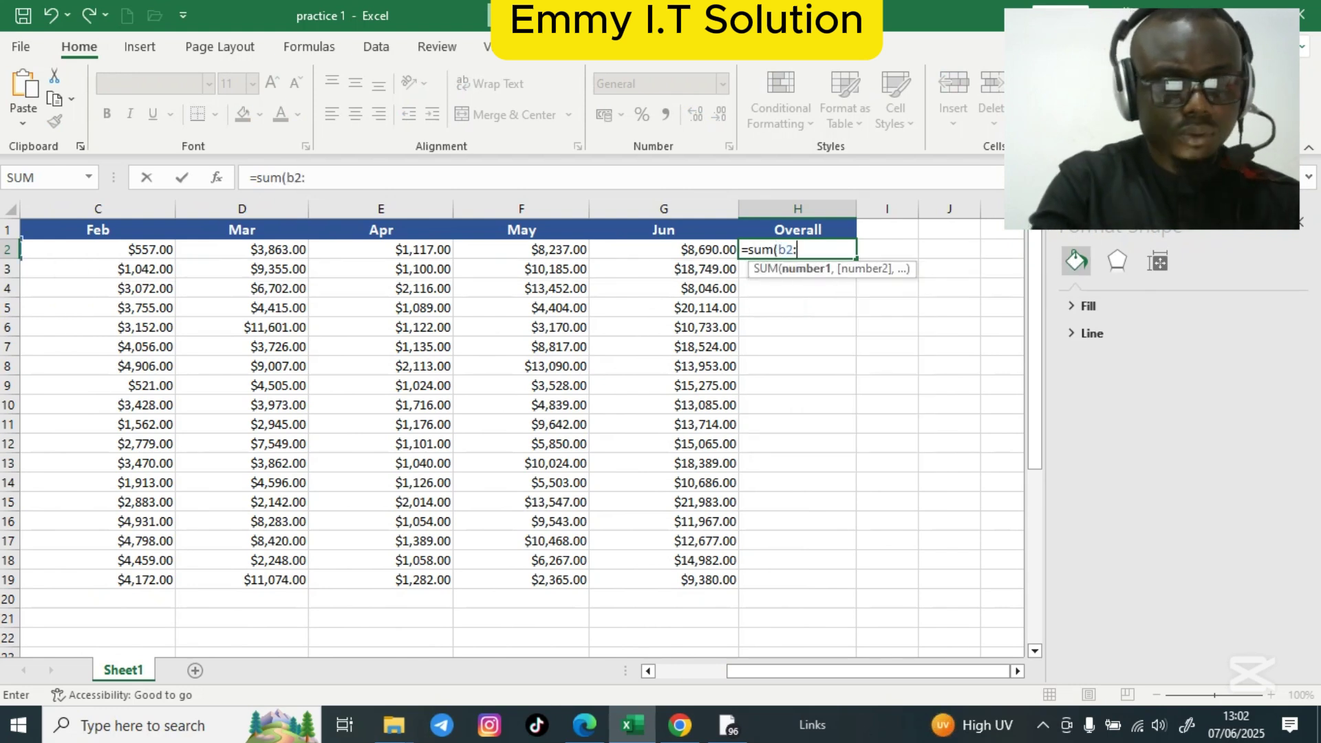
pyautogui.write('g2')
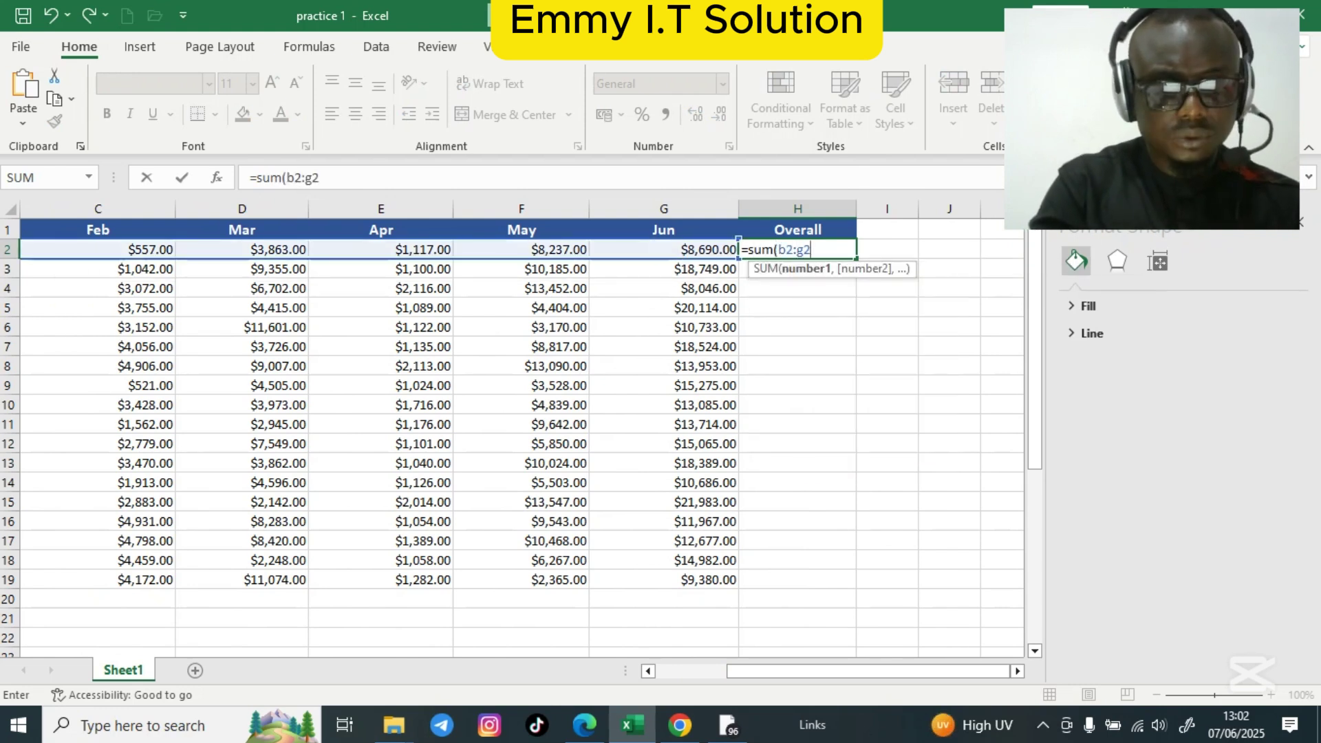
pyautogui.write(')')
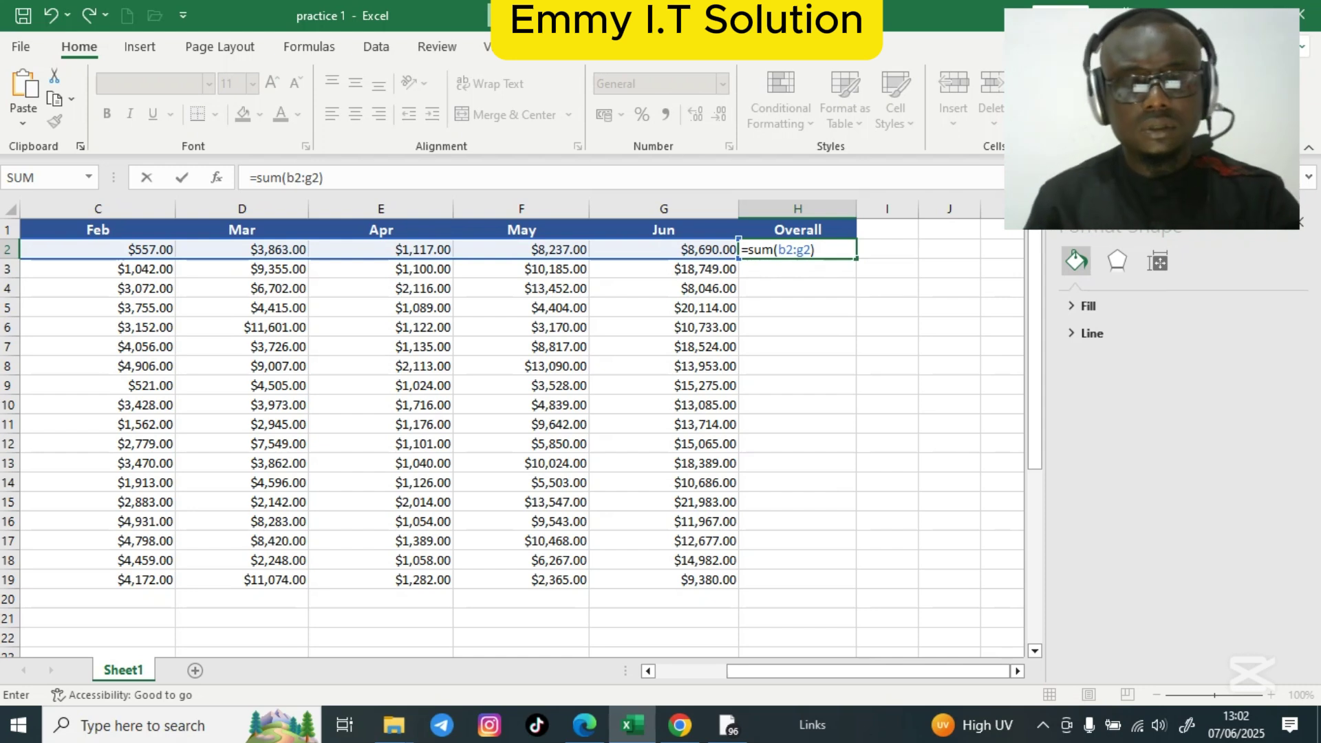
pyautogui.press('Return')
pyautogui.click(797, 249)
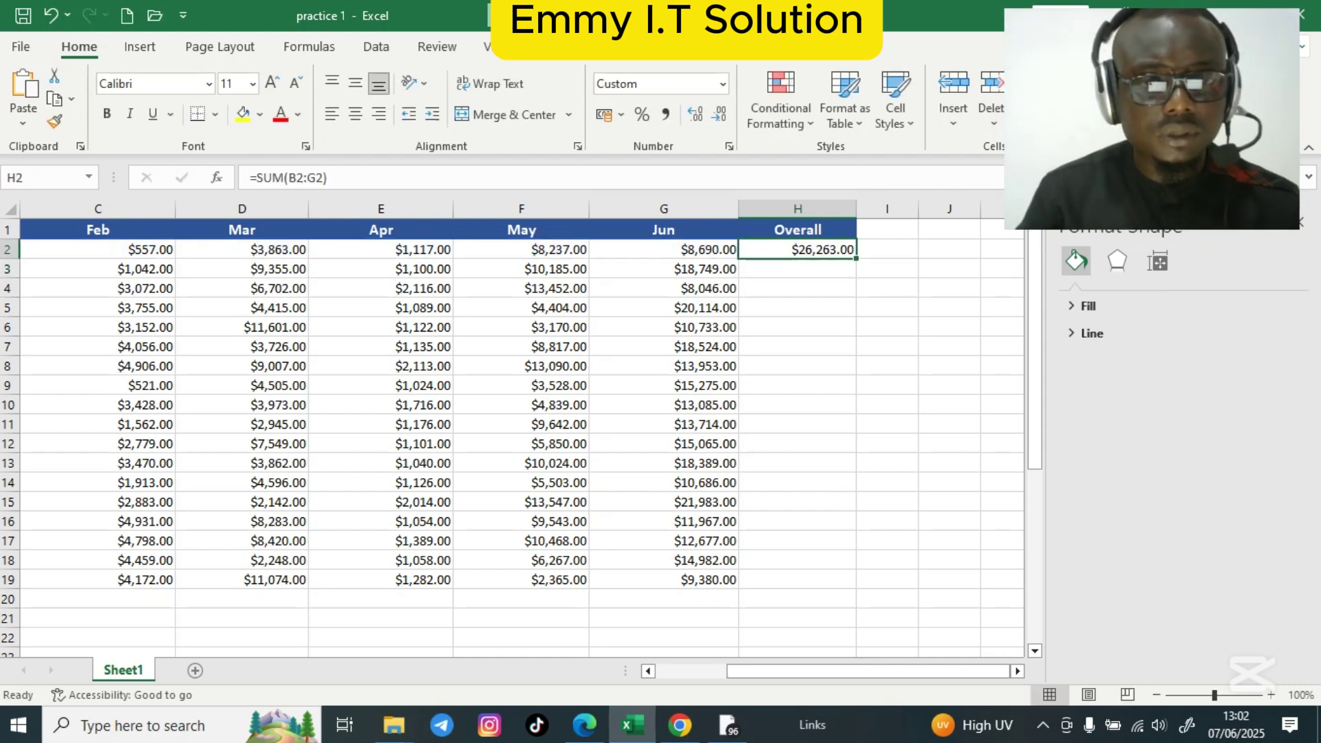
pyautogui.moveTo(856, 258); pyautogui.dragTo(856, 585)
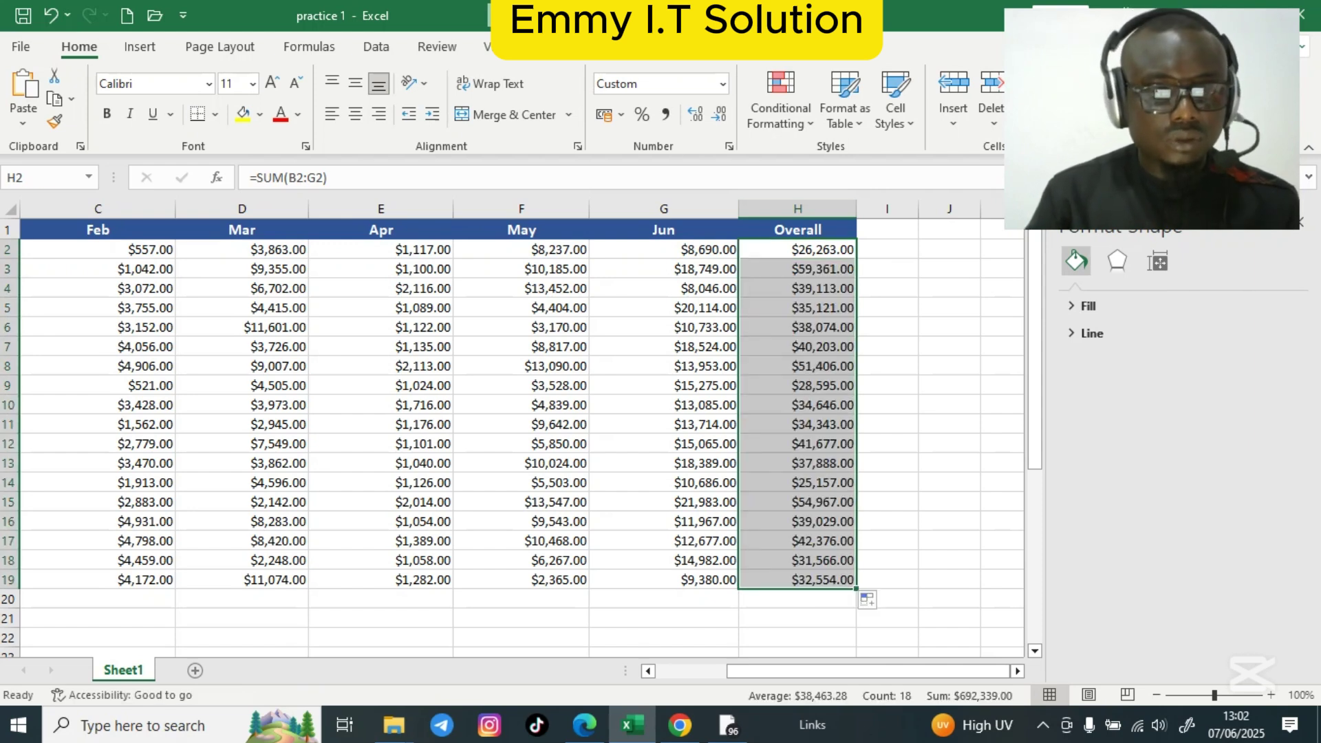
# - Select the Salesperson cells A1:A19 together with the entire Overall column H
pyautogui.moveTo(832, 671); pyautogui.dragTo(762, 671)
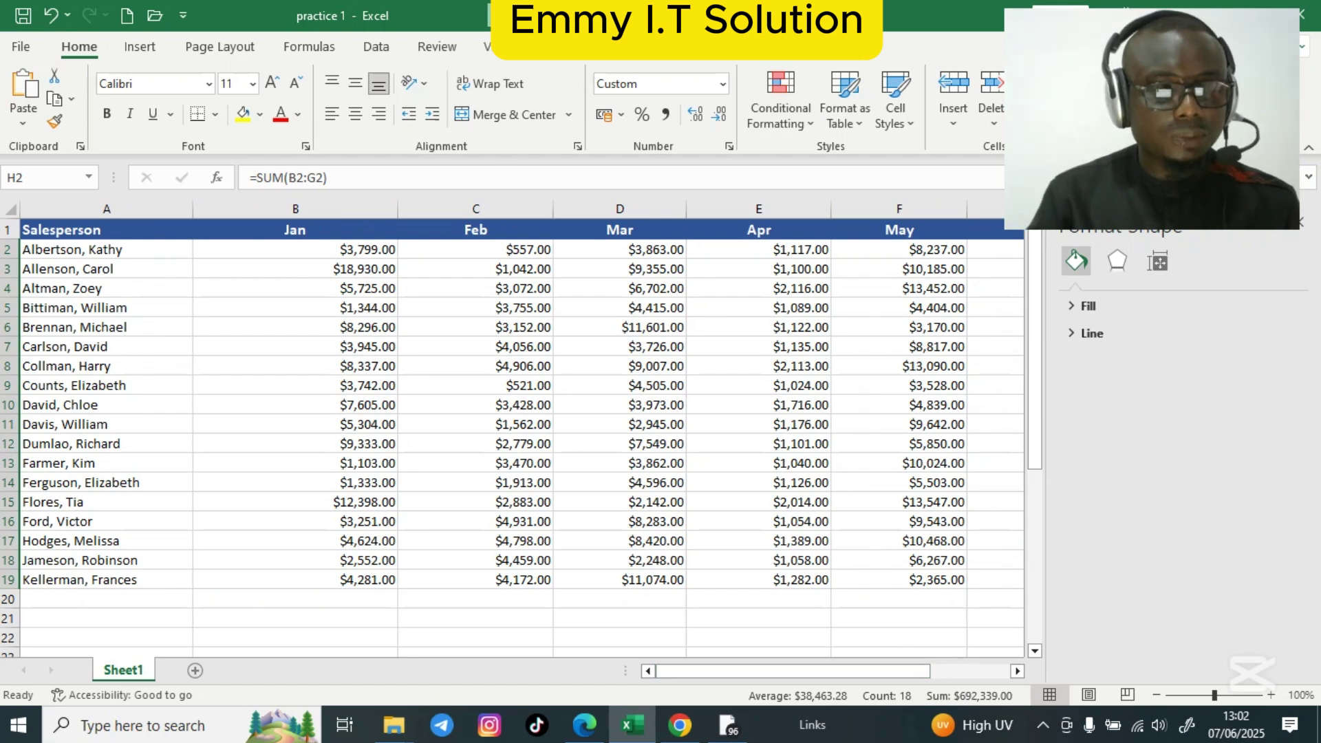
pyautogui.click(107, 230)
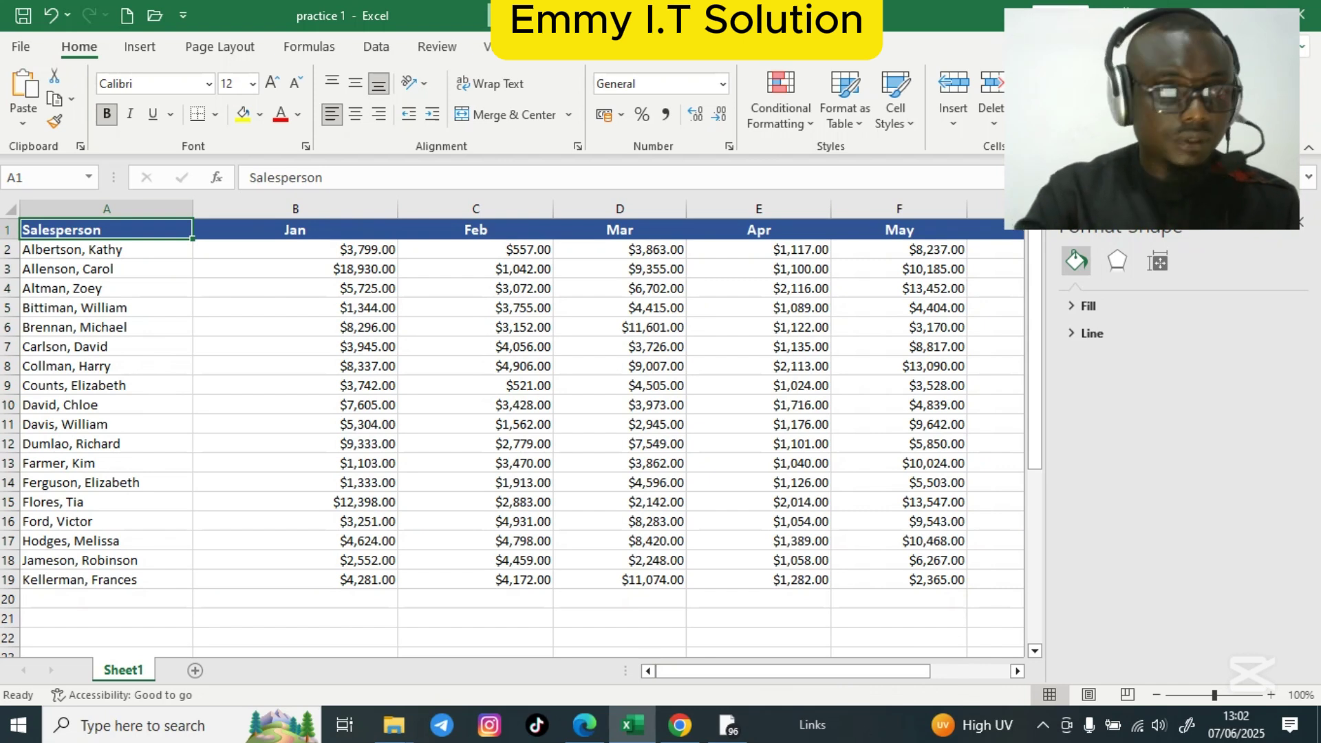
pyautogui.moveTo(103, 230); pyautogui.dragTo(103, 579)
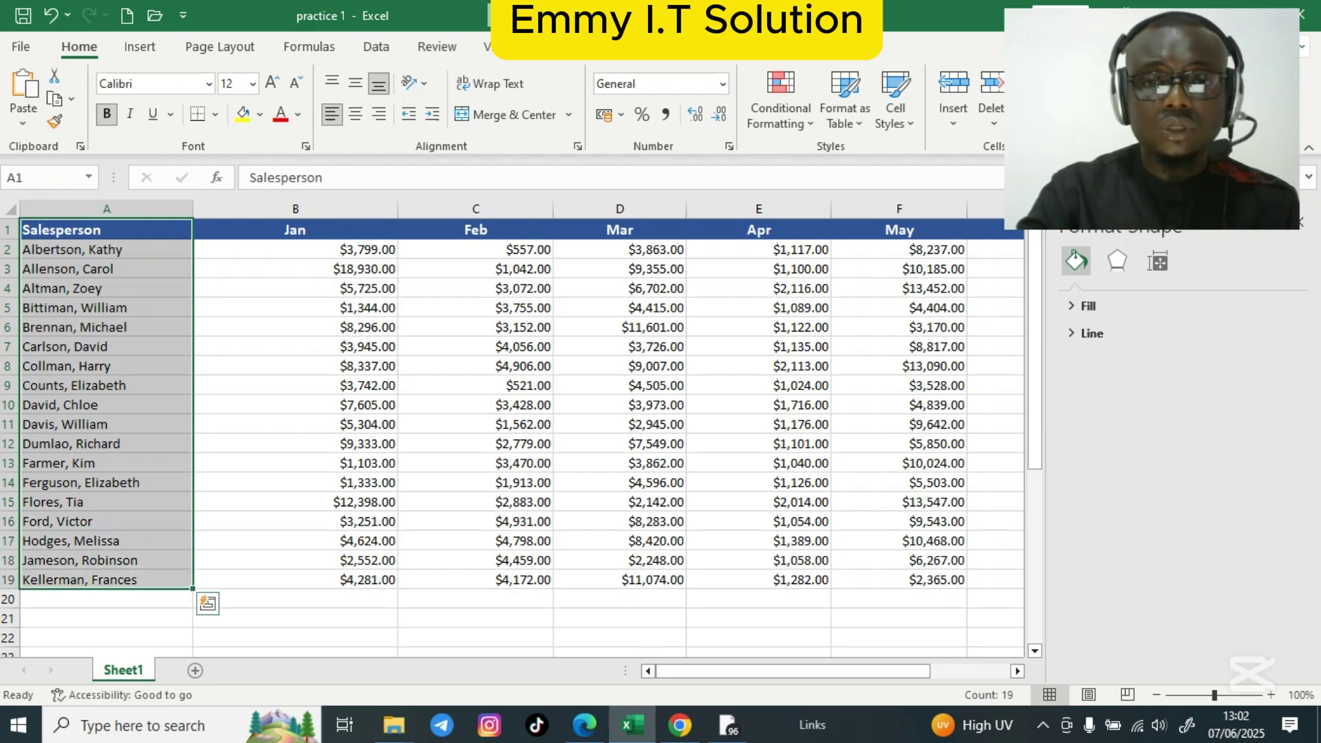
pyautogui.moveTo(757, 671); pyautogui.dragTo(827, 671)
pyautogui.click(798, 209)
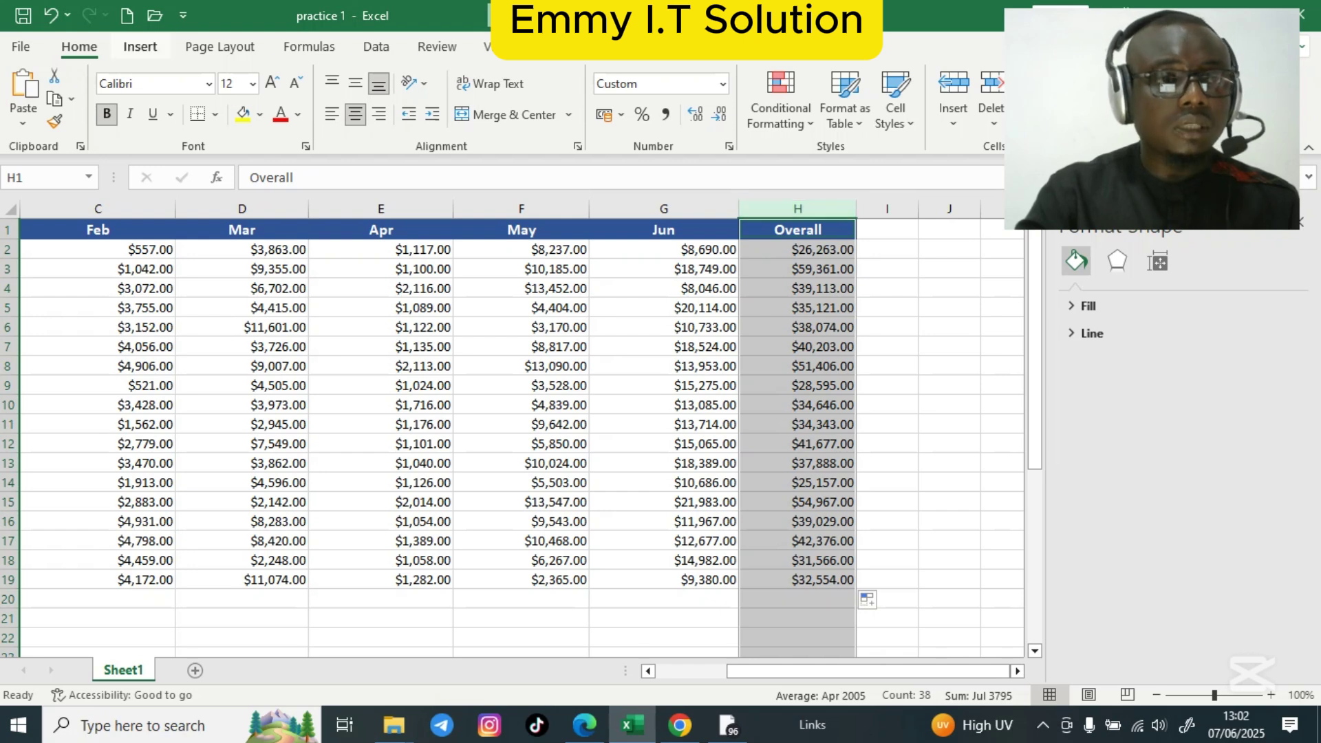
# - Insert a 2-D clustered column chart of overall sales per salesperson and delete it again
pyautogui.click(139, 46)
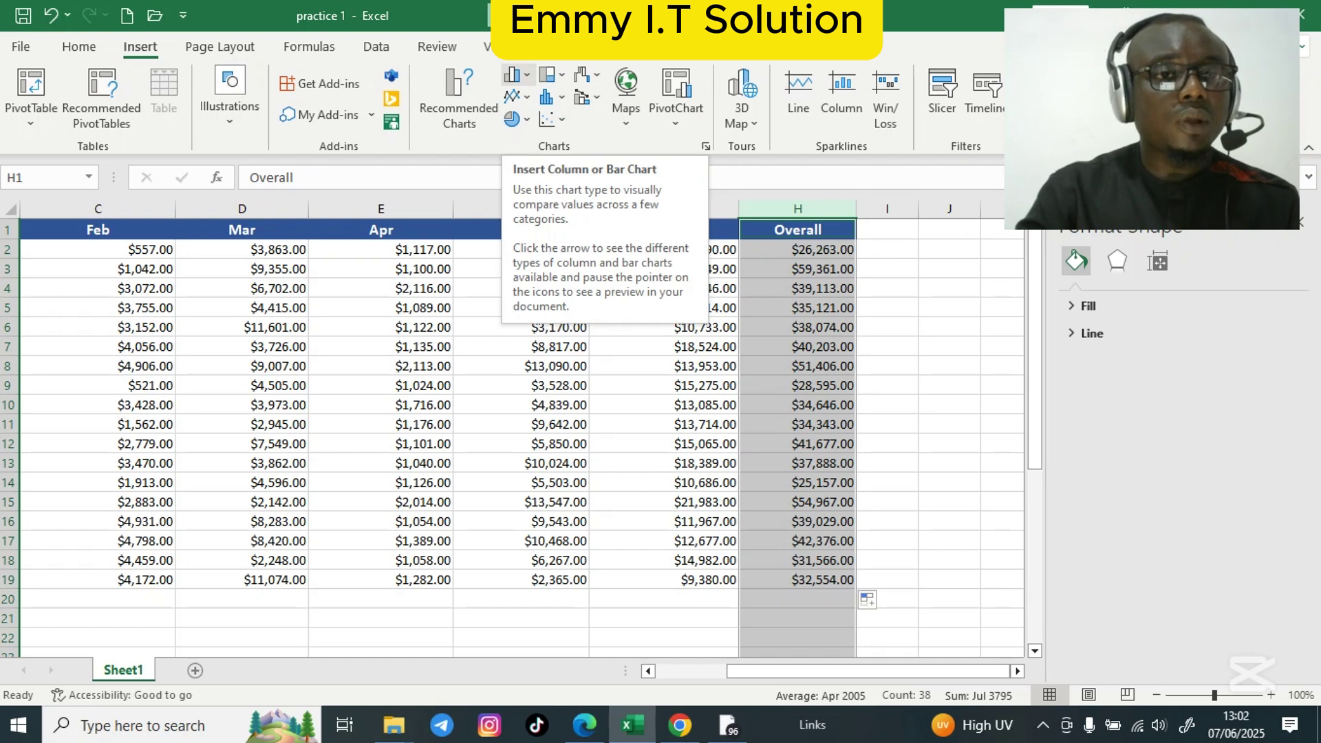
pyautogui.click(518, 75)
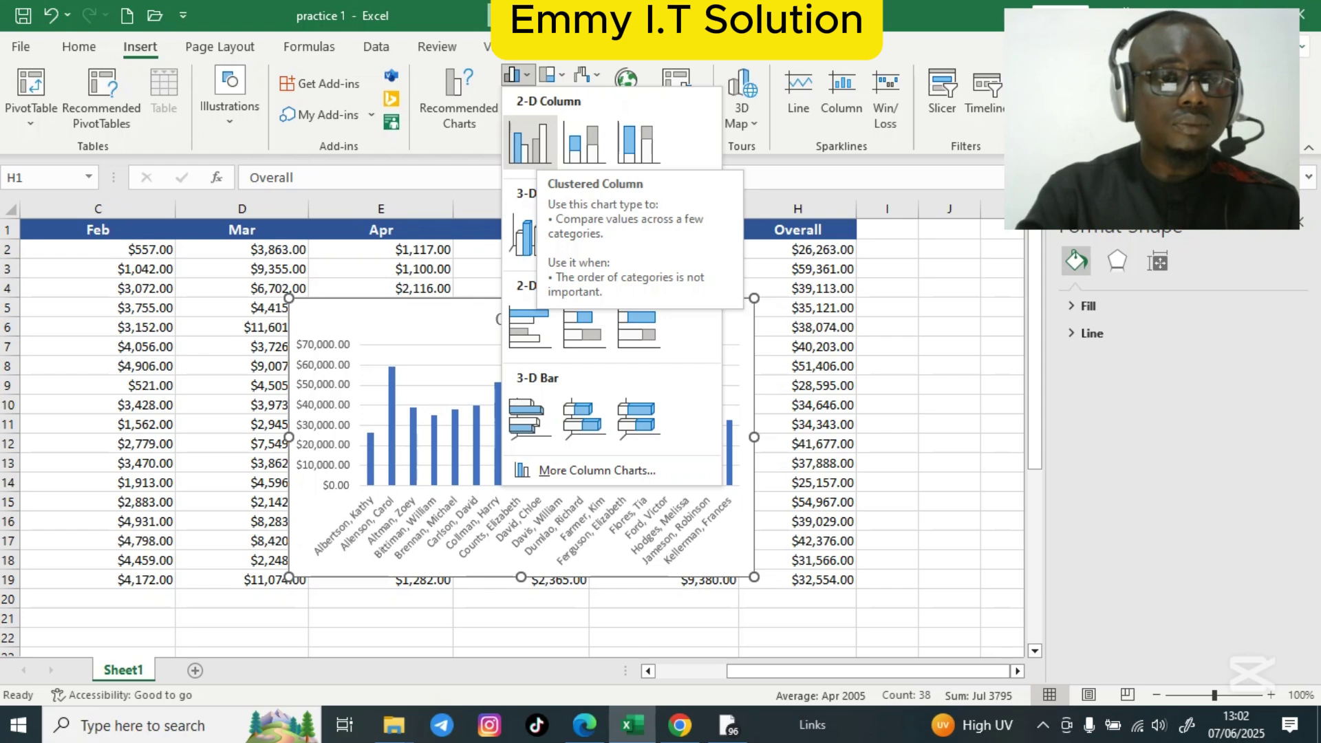
pyautogui.click(529, 143)
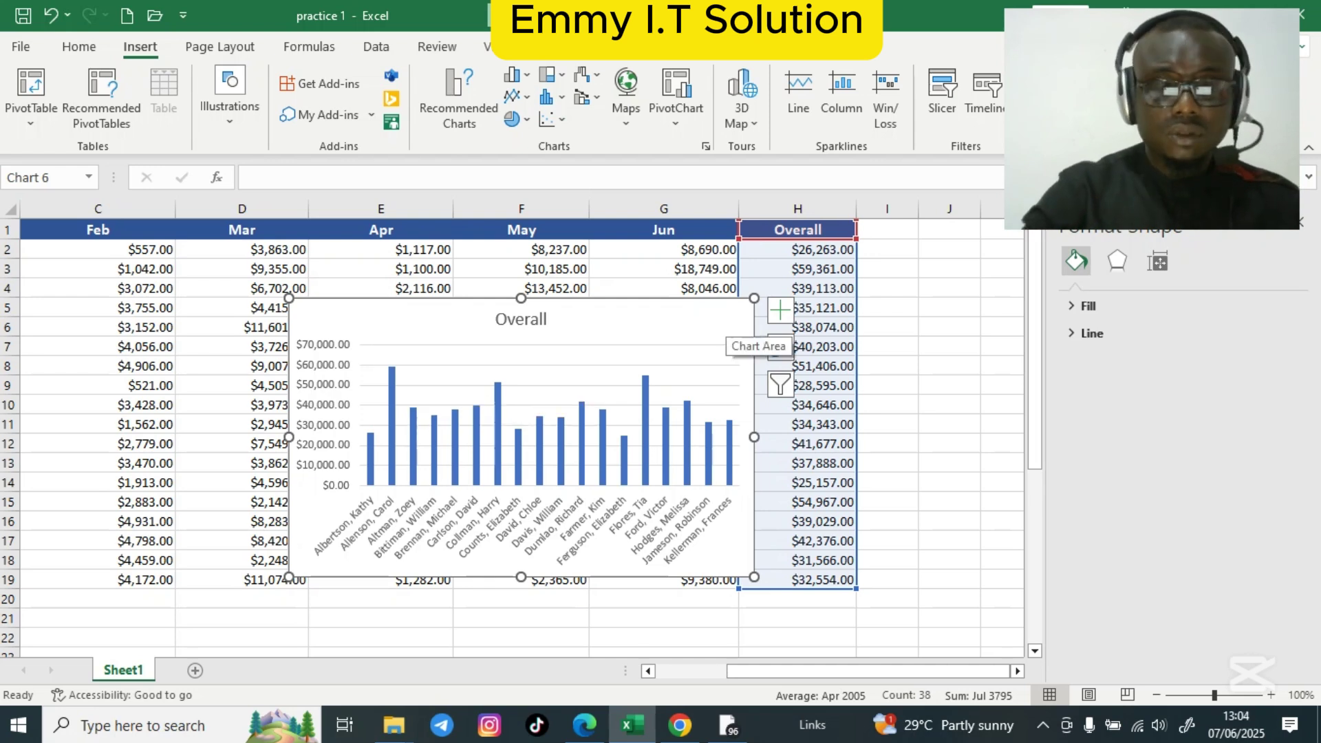
pyautogui.press('Delete')
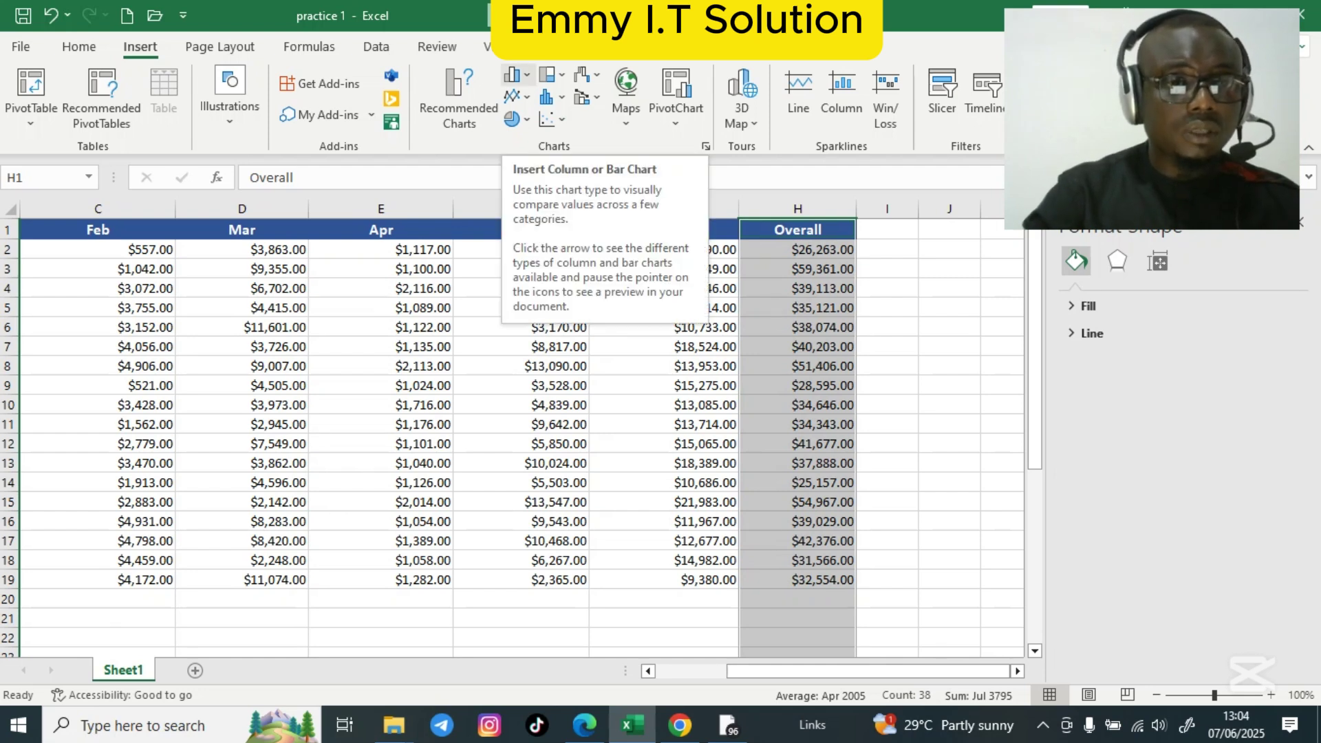
# - Insert a 2-D clustered bar chart of overall sales per salesperson and widen it on both sides across the data columns
pyautogui.click(516, 74)
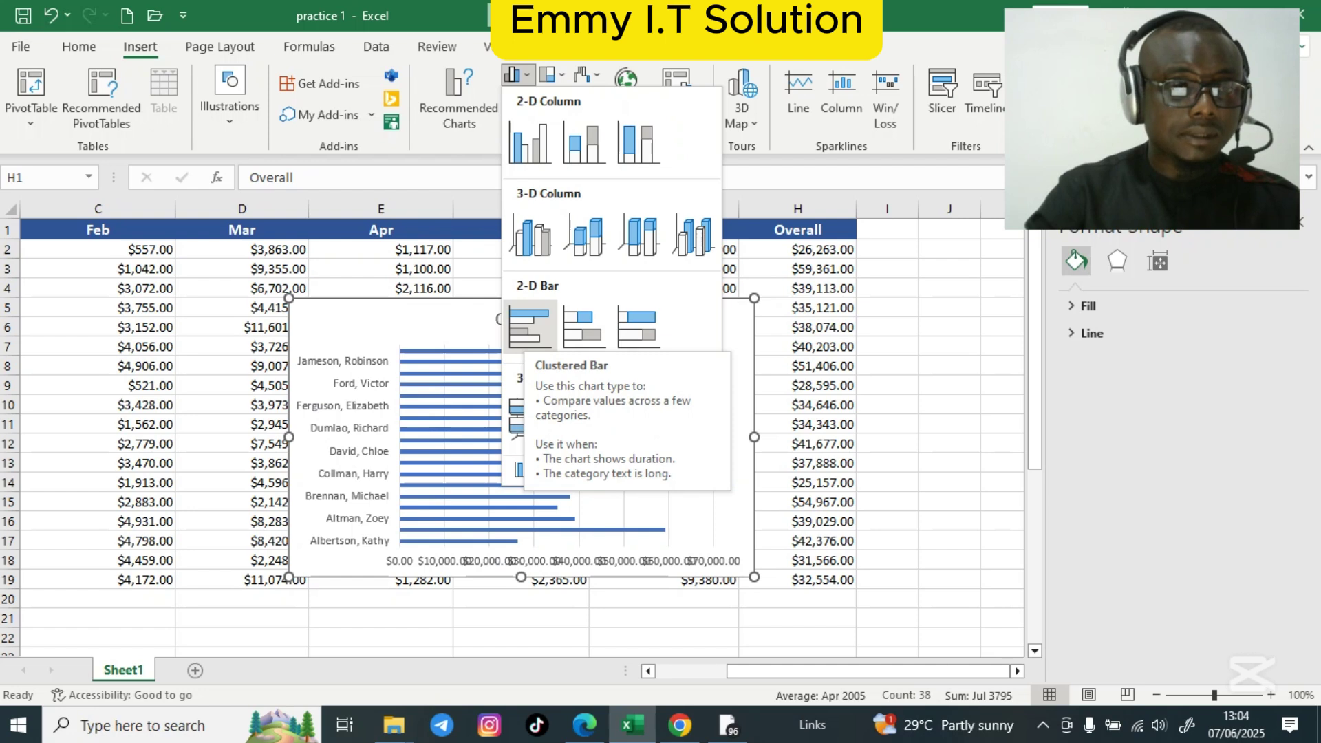
pyautogui.click(529, 326)
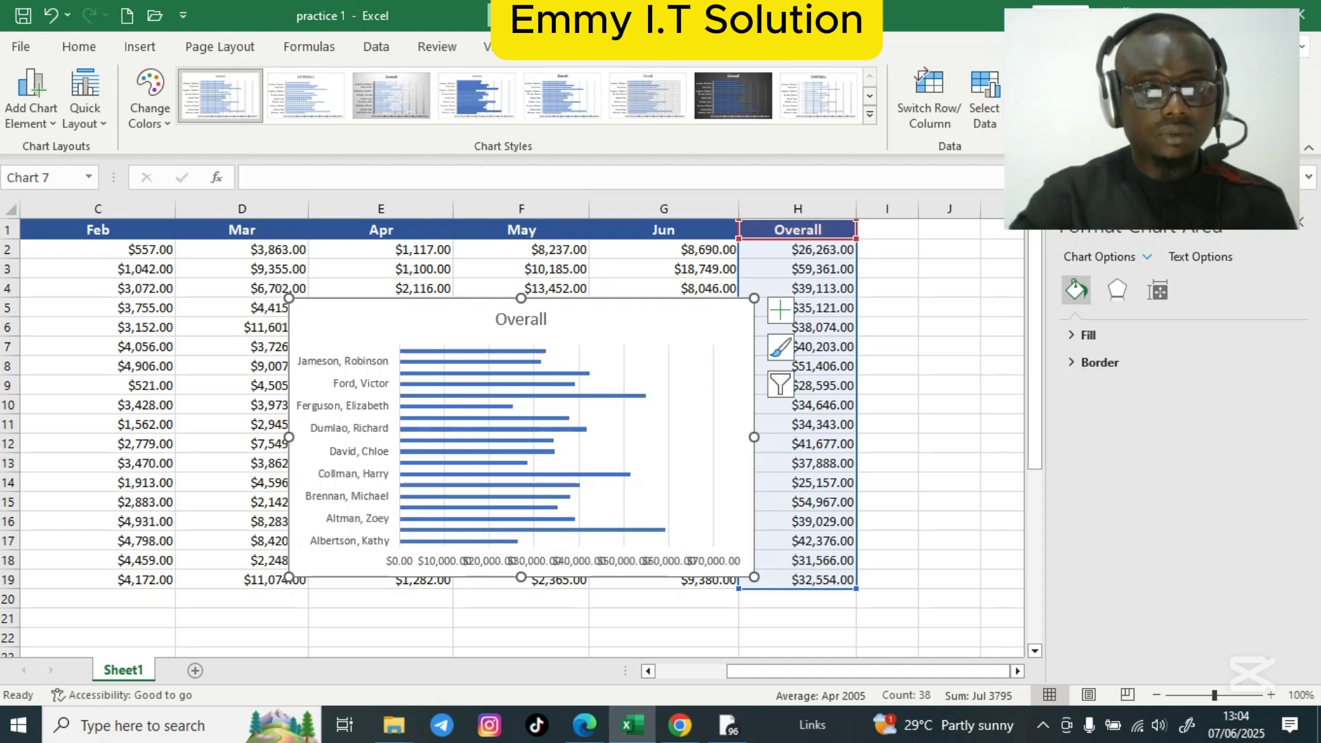
pyautogui.moveTo(754, 437); pyautogui.dragTo(987, 437)
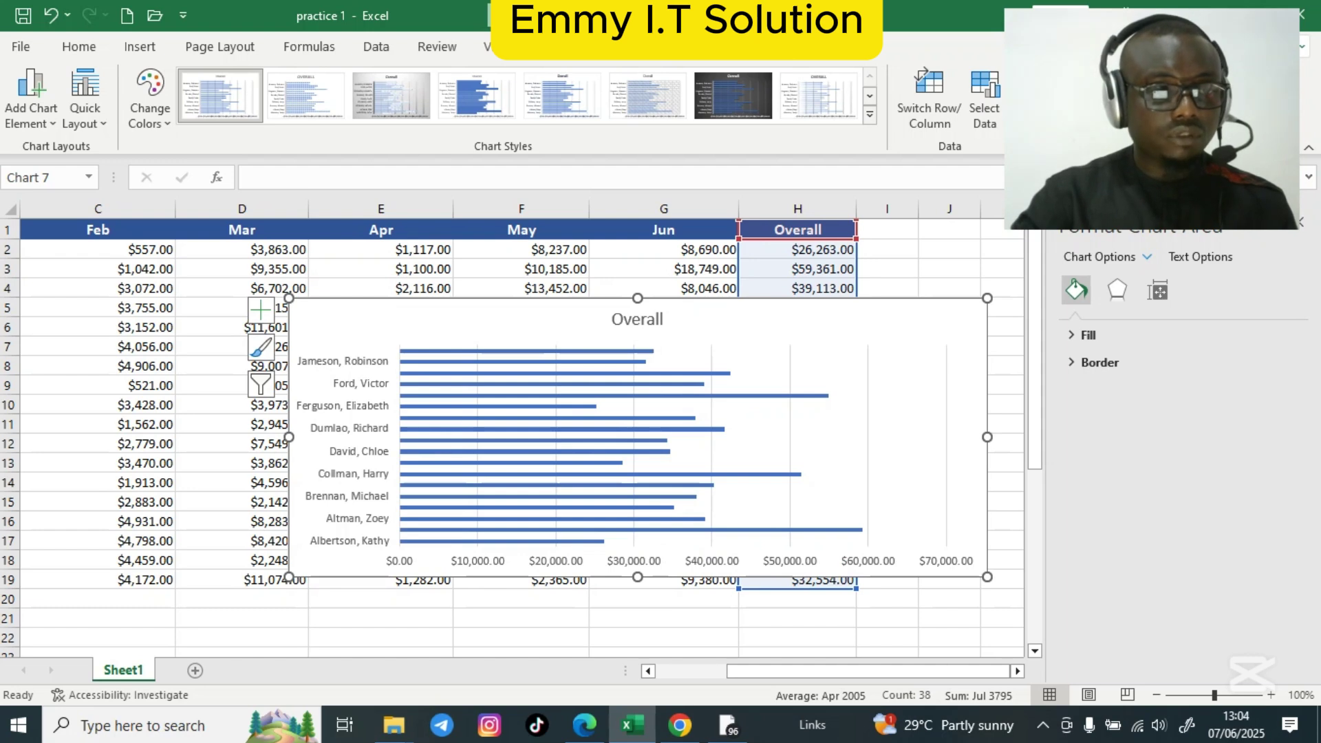
pyautogui.moveTo(289, 437); pyautogui.dragTo(113, 437)
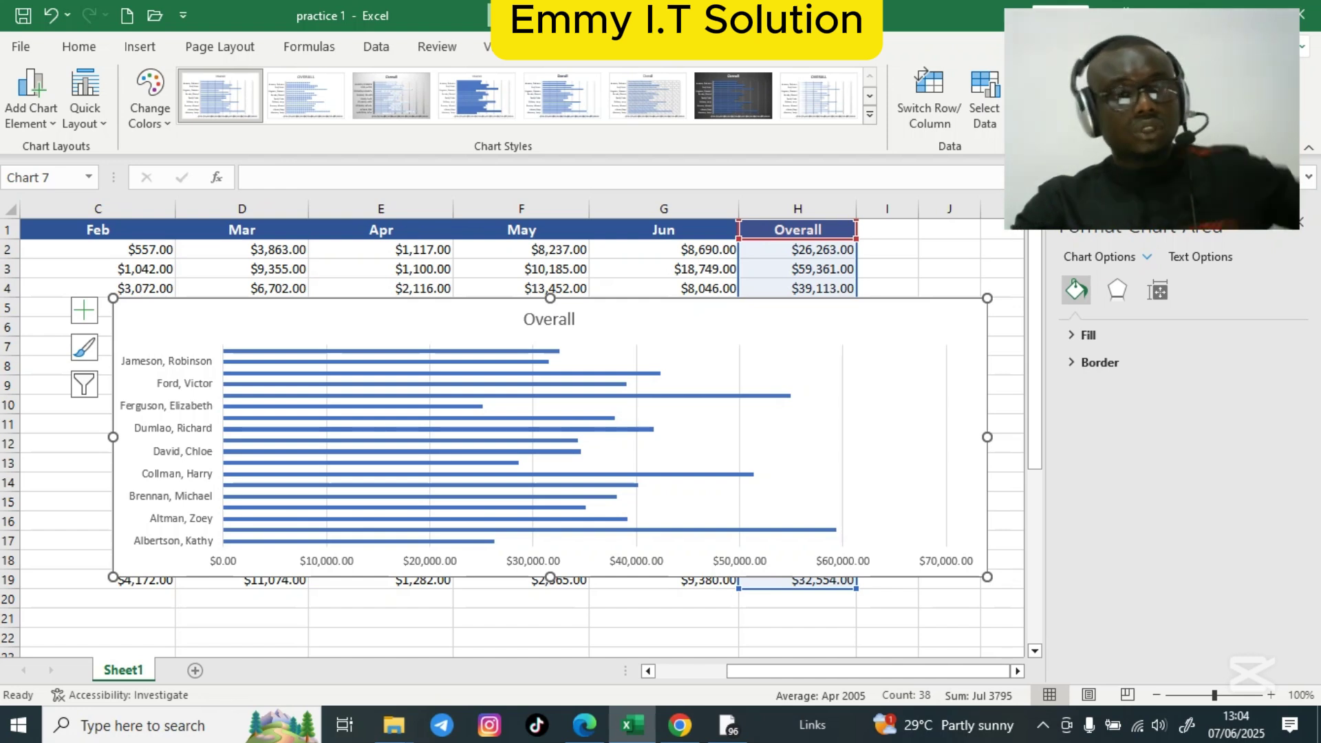
pyautogui.moveTo(589, 531)
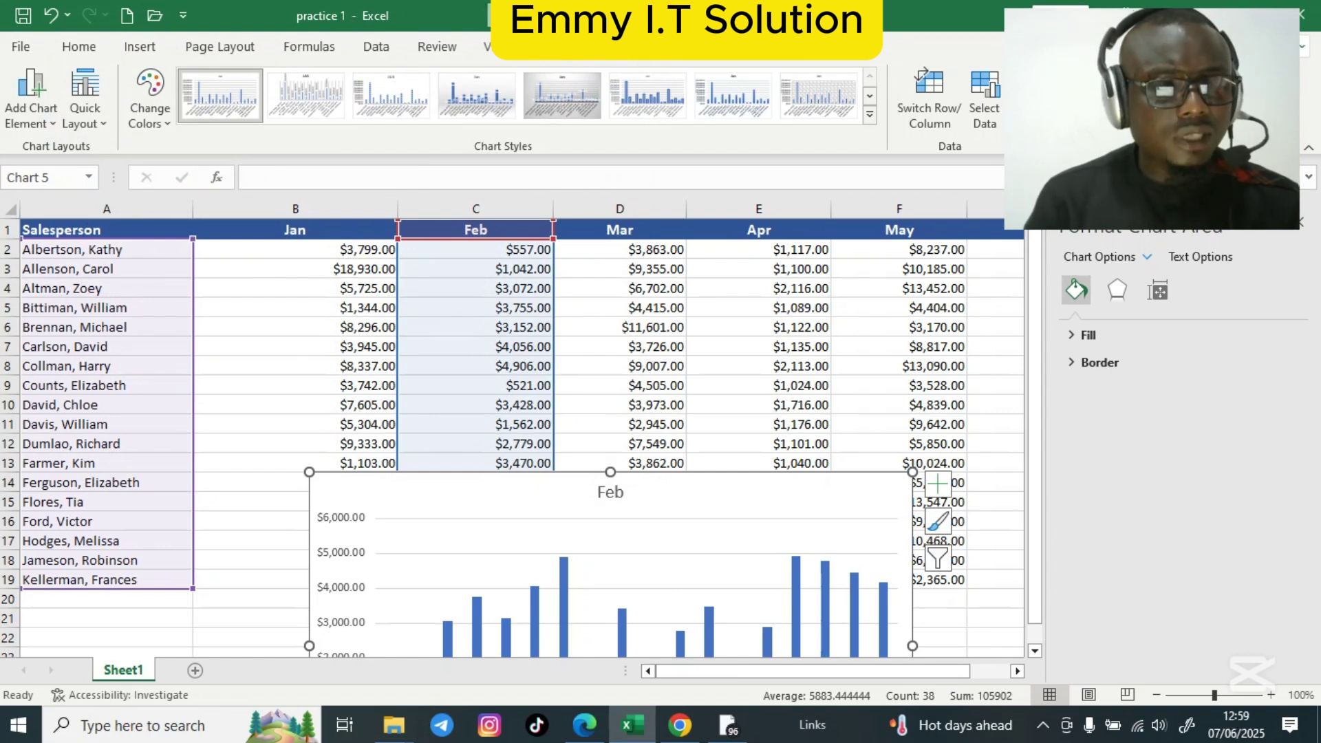
# - Bring the Feb chart up into full view, move it below the sales data and select row 16
pyautogui.moveTo(619, 536); pyautogui.dragTo(591, 294)
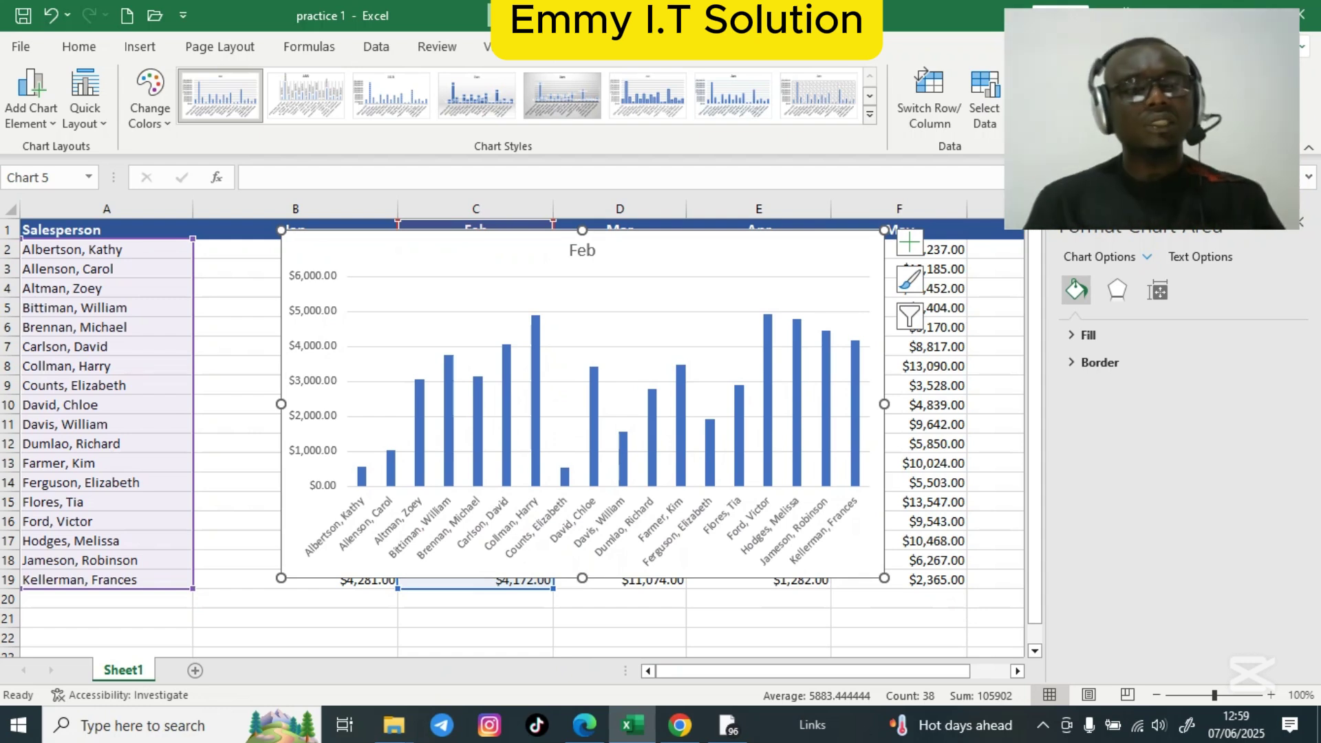
pyautogui.moveTo(855, 444)
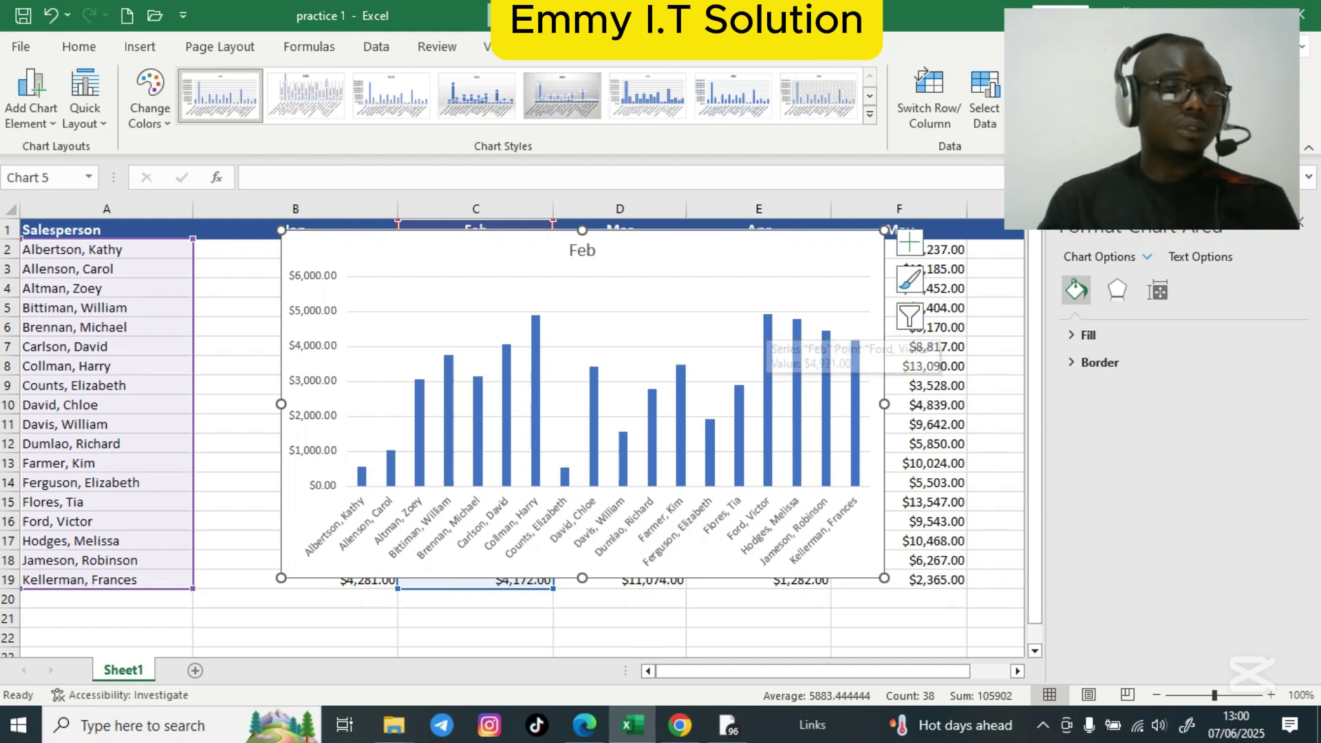
pyautogui.moveTo(764, 337); pyautogui.dragTo(874, 565)
pyautogui.click(8, 521)
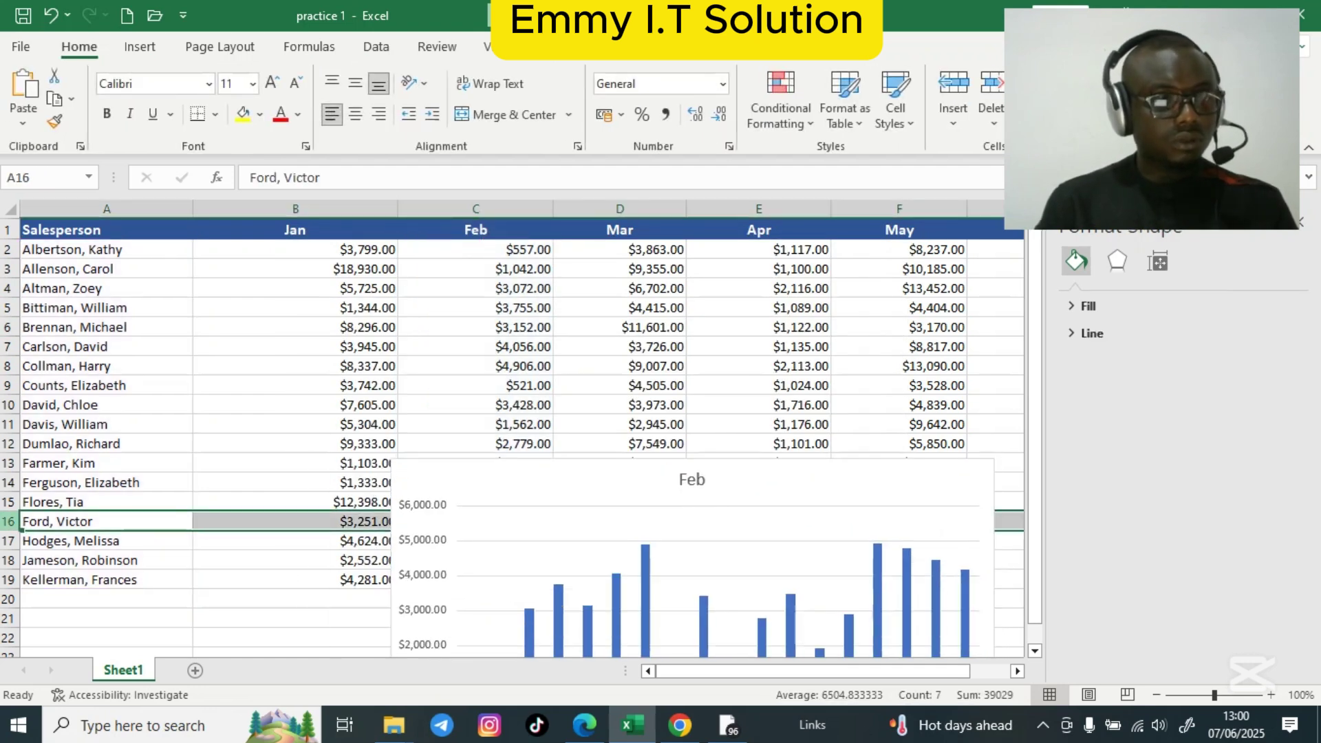
pyautogui.moveTo(688, 551); pyautogui.dragTo(743, 658)
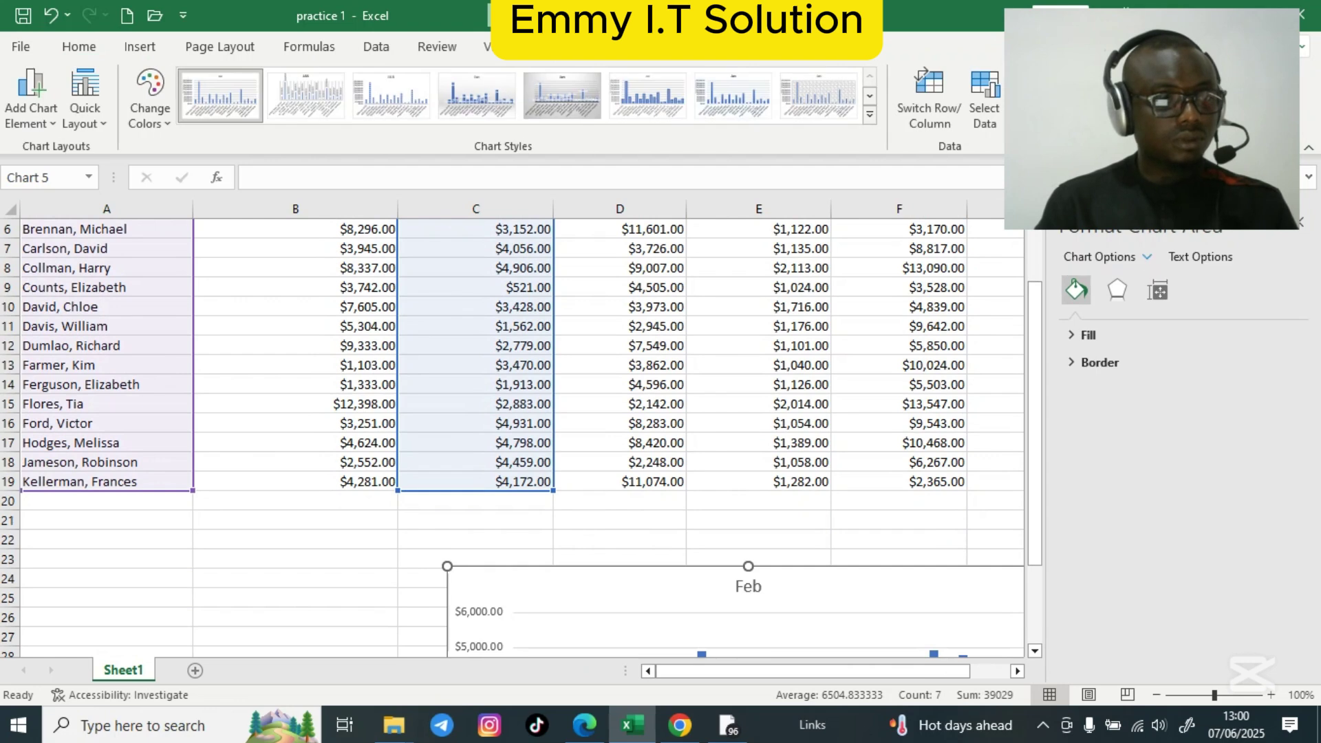
pyautogui.click(9, 423)
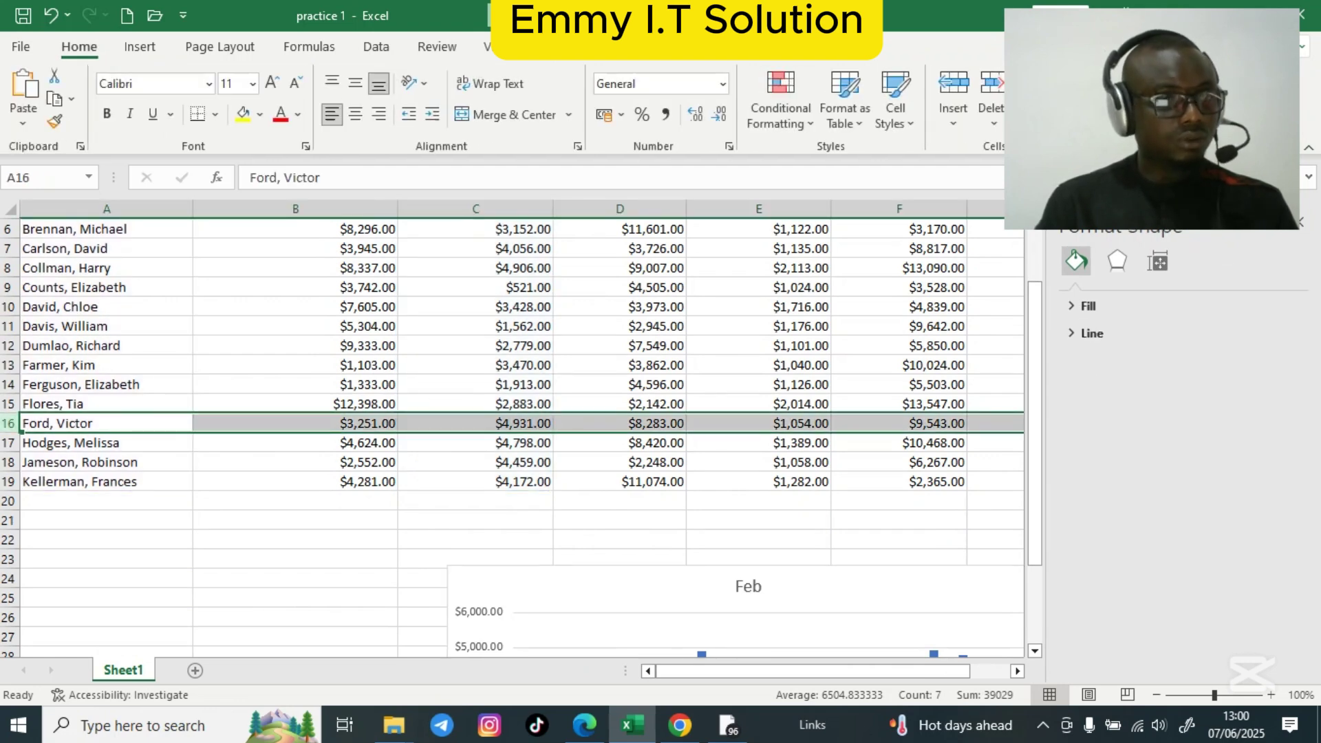
pyautogui.scroll(2, 10, 344)
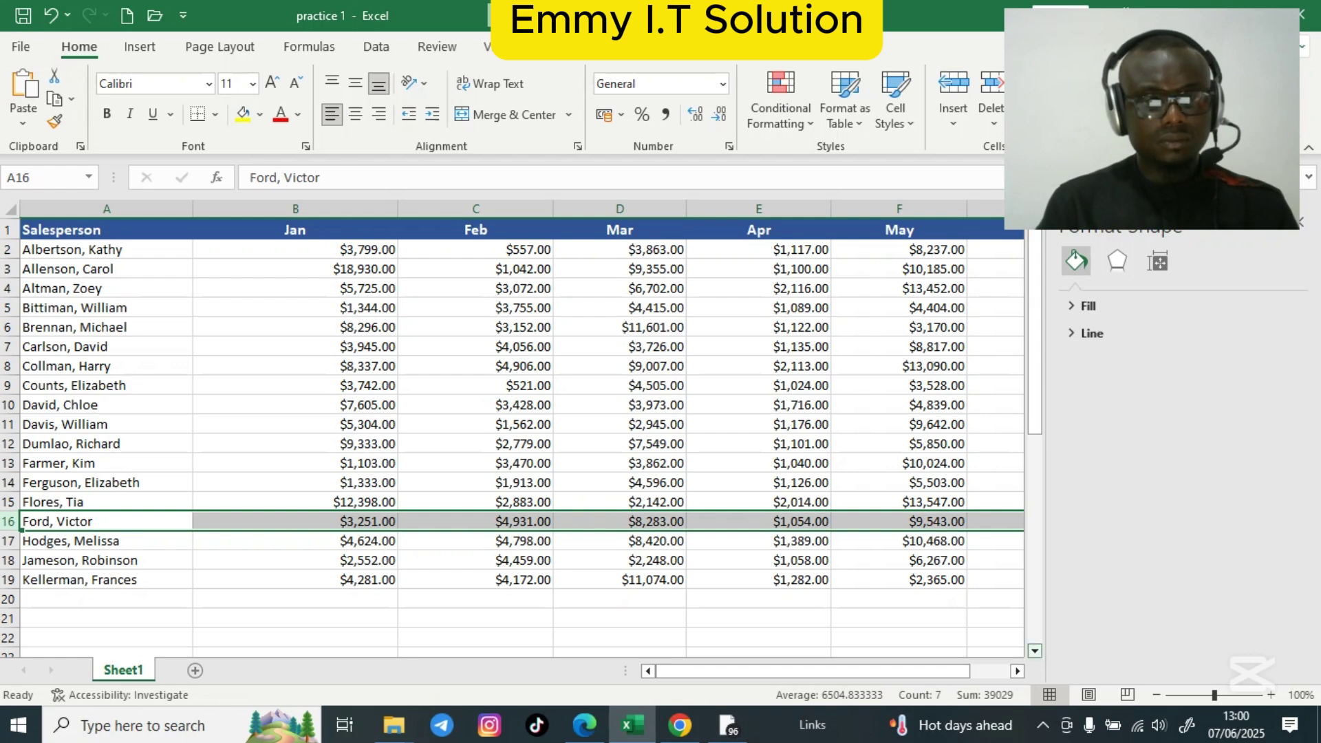
# - Move the Feb chart from below the data back up over the Jan to Apr columns, shifting its plot area slightly
pyautogui.hscroll(2, 512, 440)
pyautogui.scroll(-4, 512, 440)
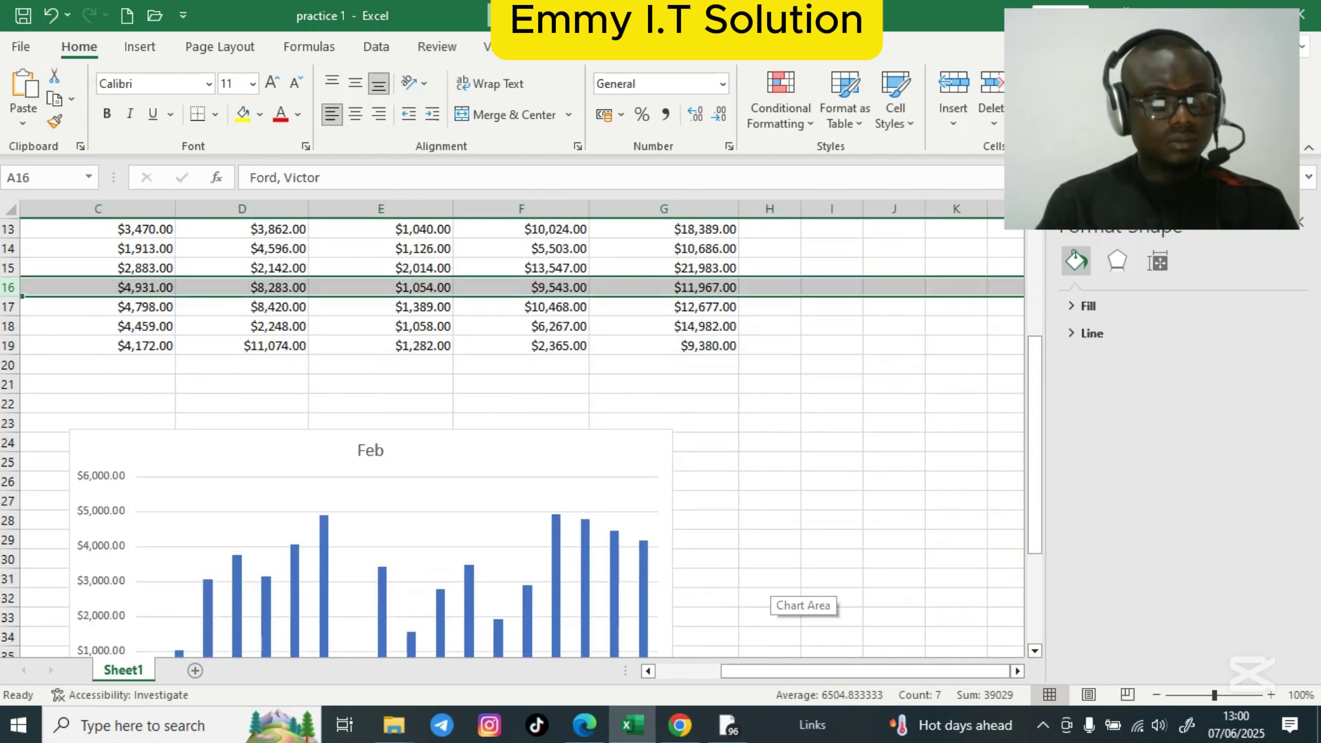
pyautogui.moveTo(509, 509); pyautogui.dragTo(520, 468)
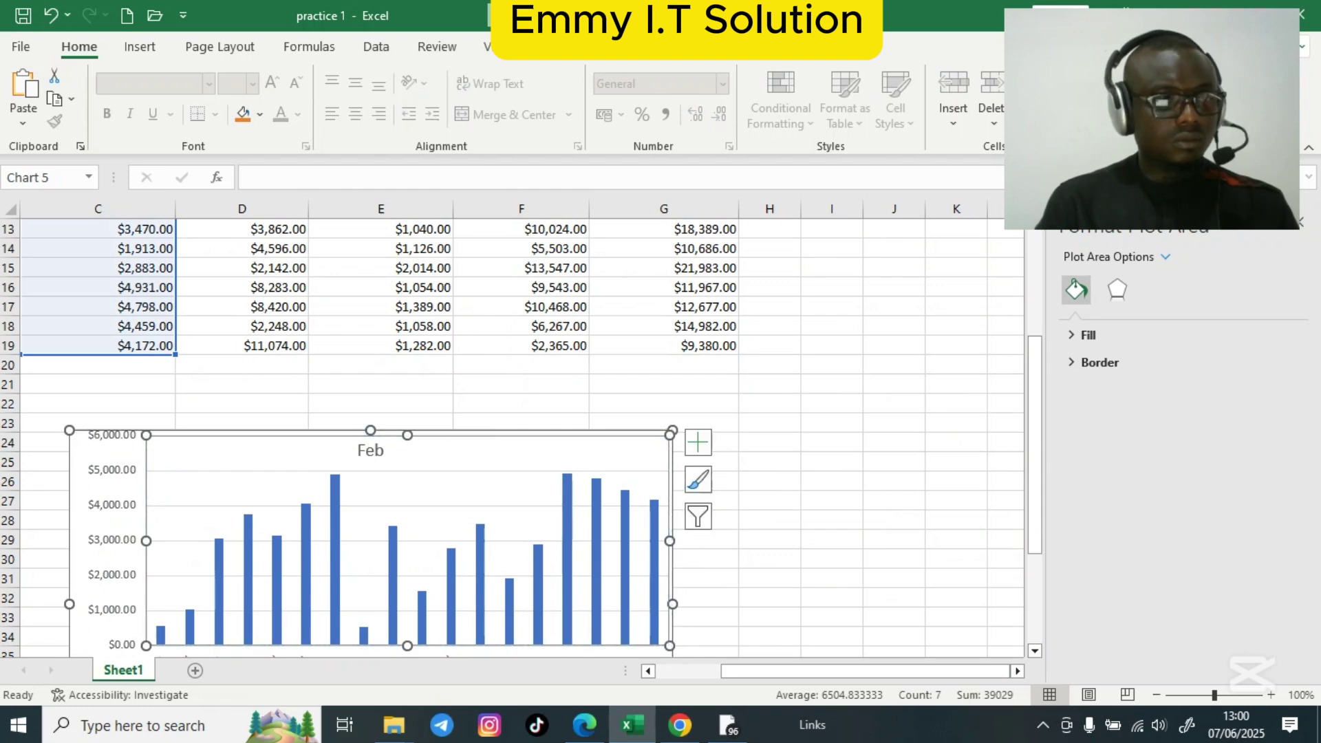
pyautogui.moveTo(80, 482); pyautogui.dragTo(300, 356)
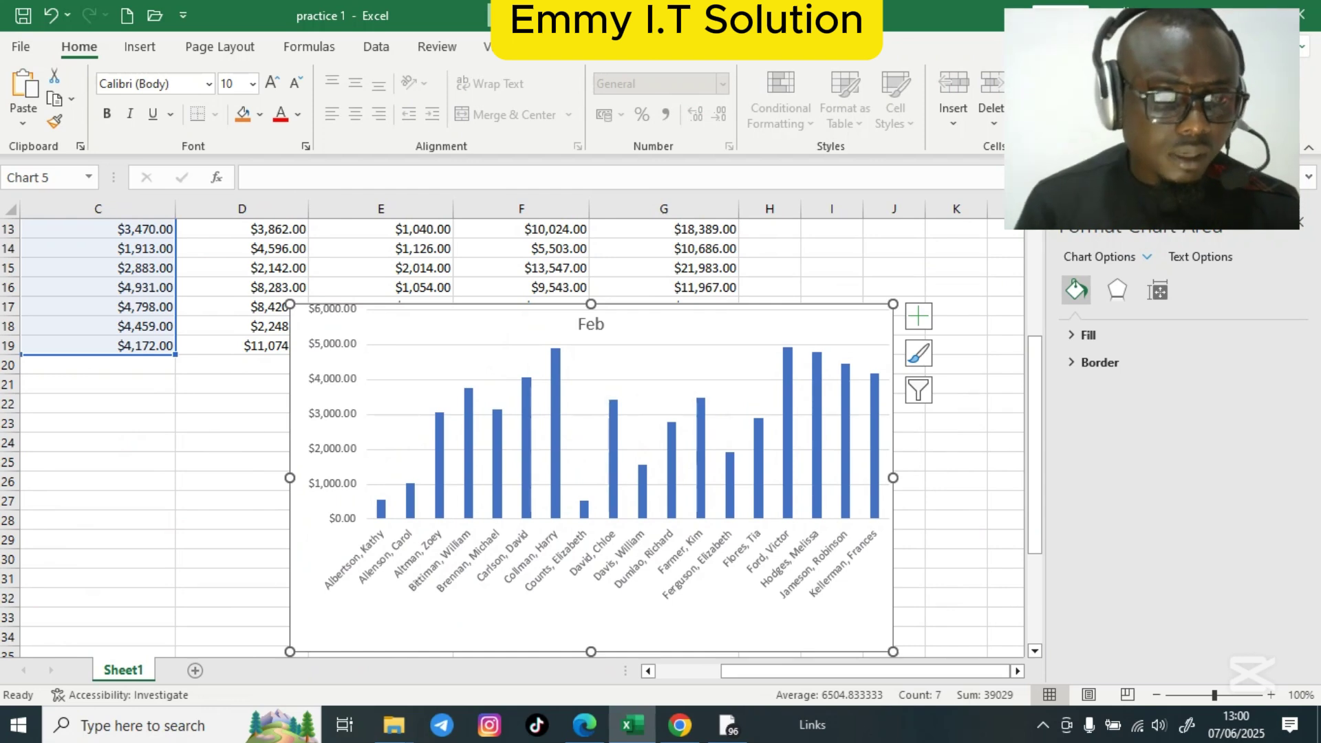
pyautogui.scroll(4, 512, 440)
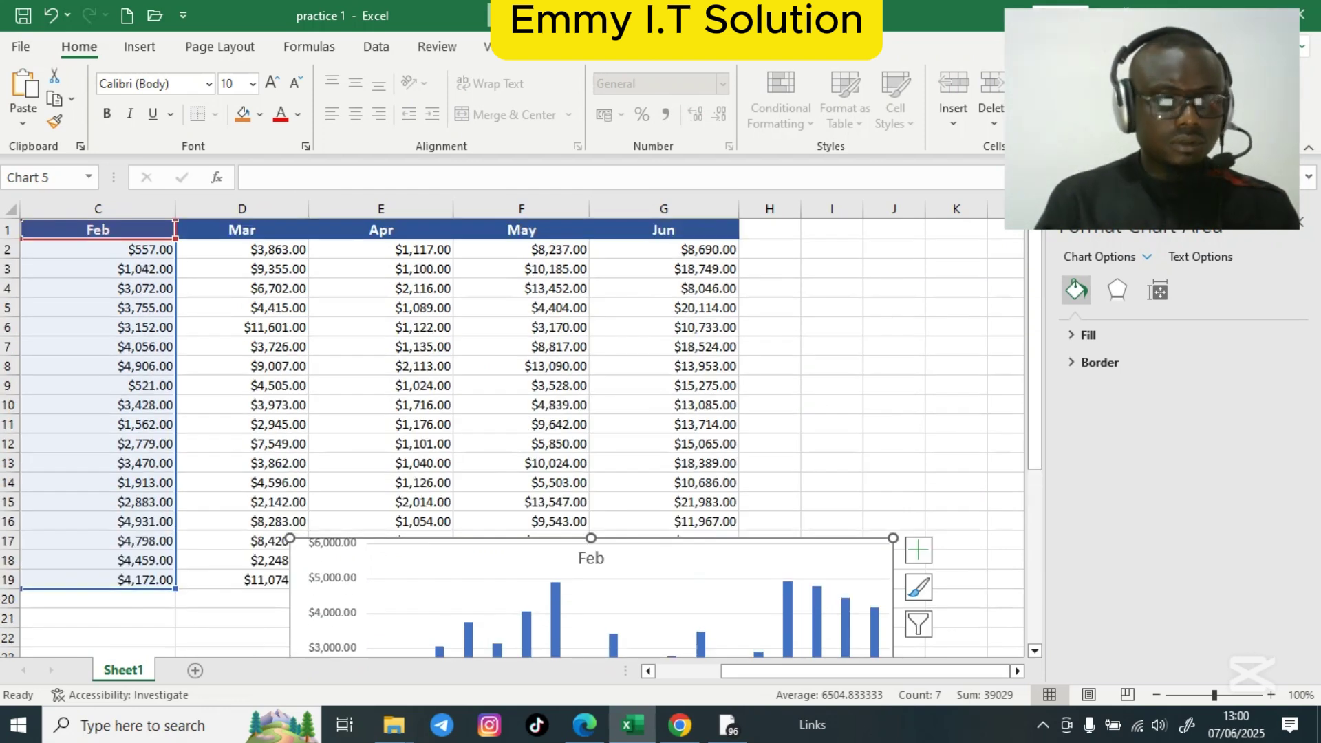
pyautogui.click(647, 671)
pyautogui.click(648, 671)
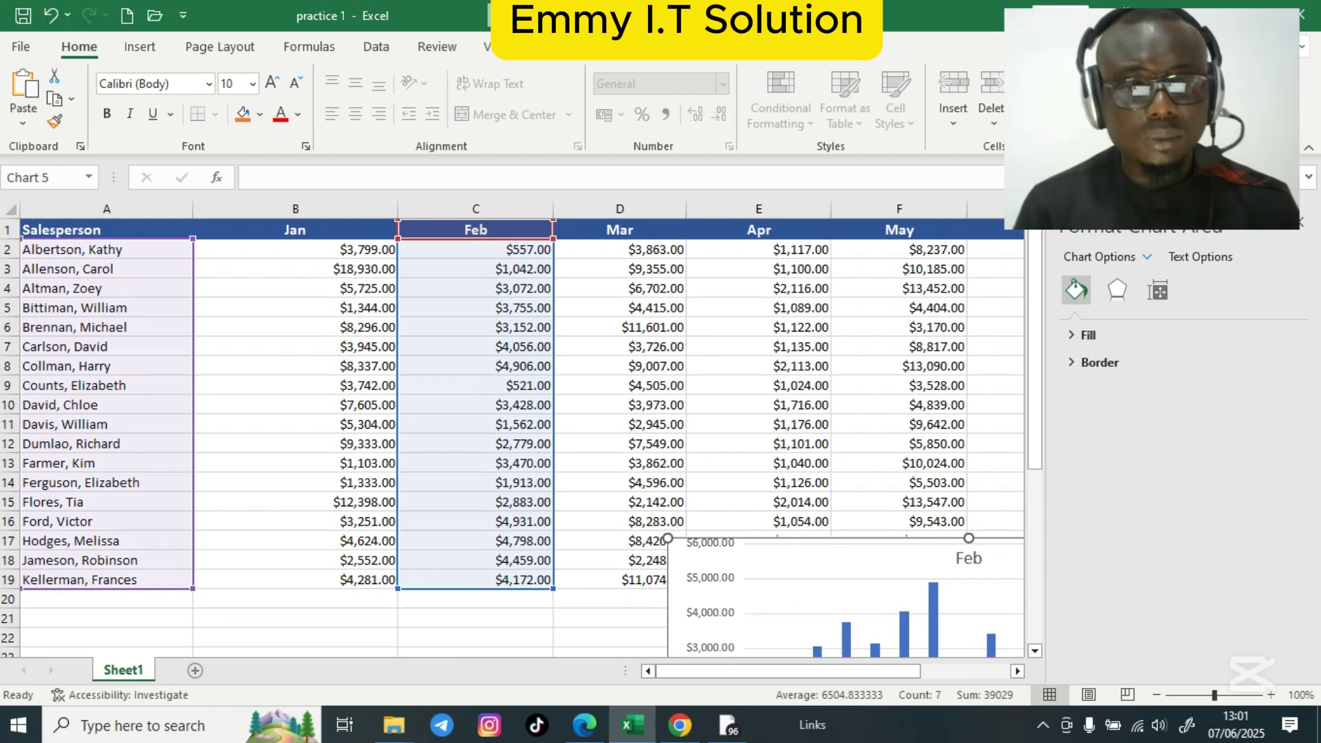
pyautogui.moveTo(853, 592); pyautogui.dragTo(836, 586)
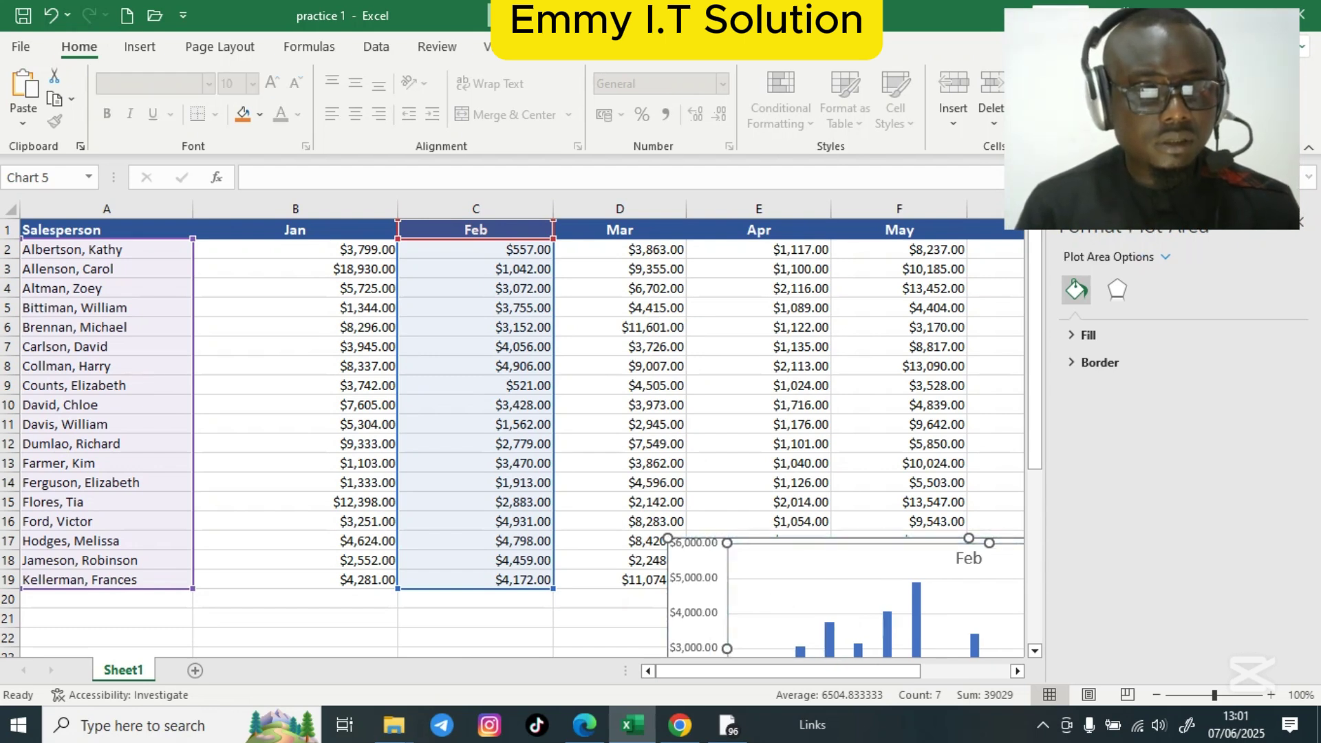
pyautogui.moveTo(854, 539); pyautogui.dragTo(422, 291)
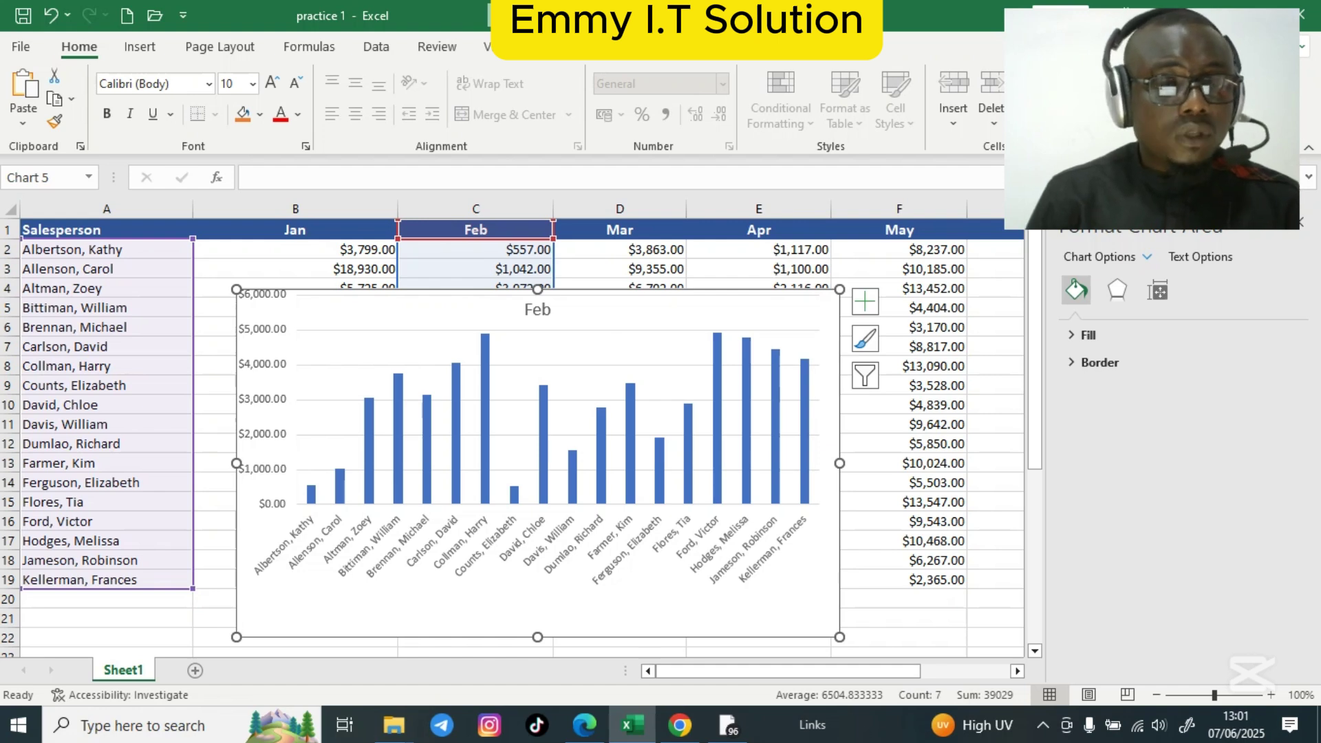
# - Select the whole Feb chart and delete it, leaving the empty cell A21 selected
pyautogui.moveTo(803, 377)
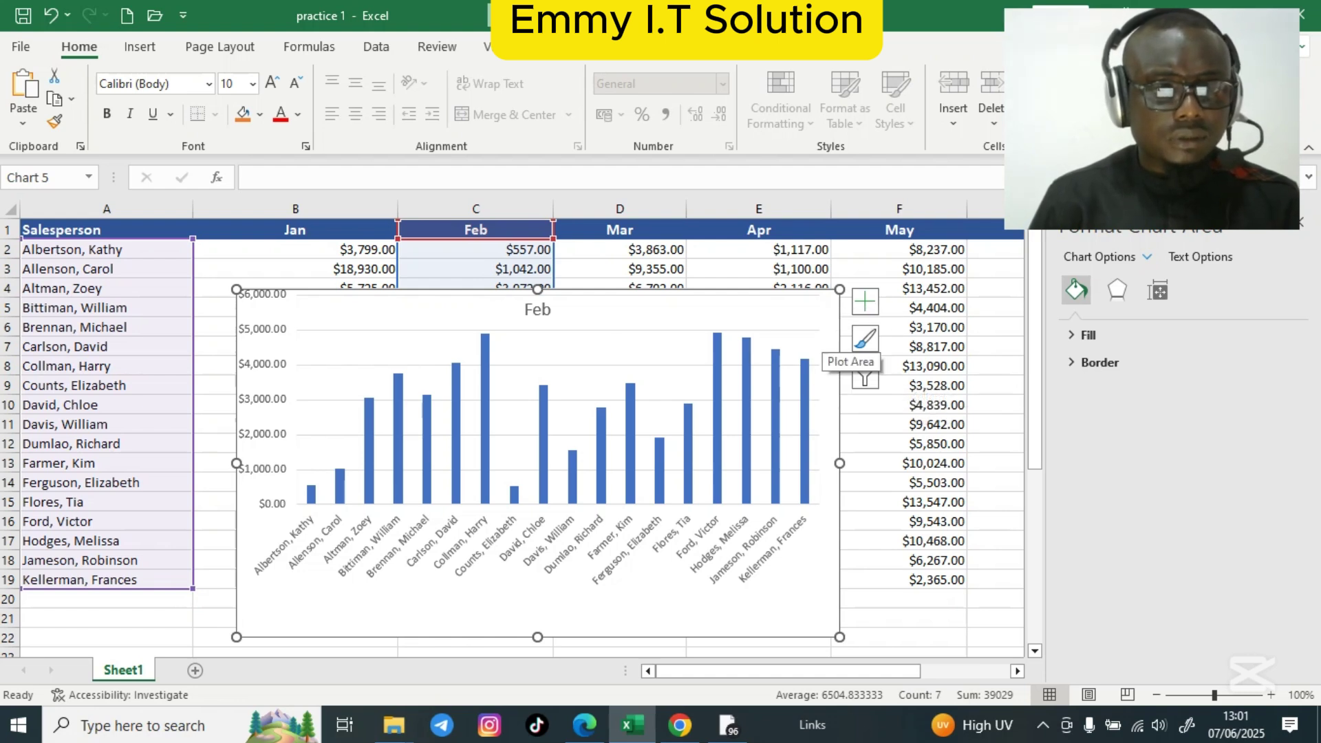
pyautogui.click(813, 344)
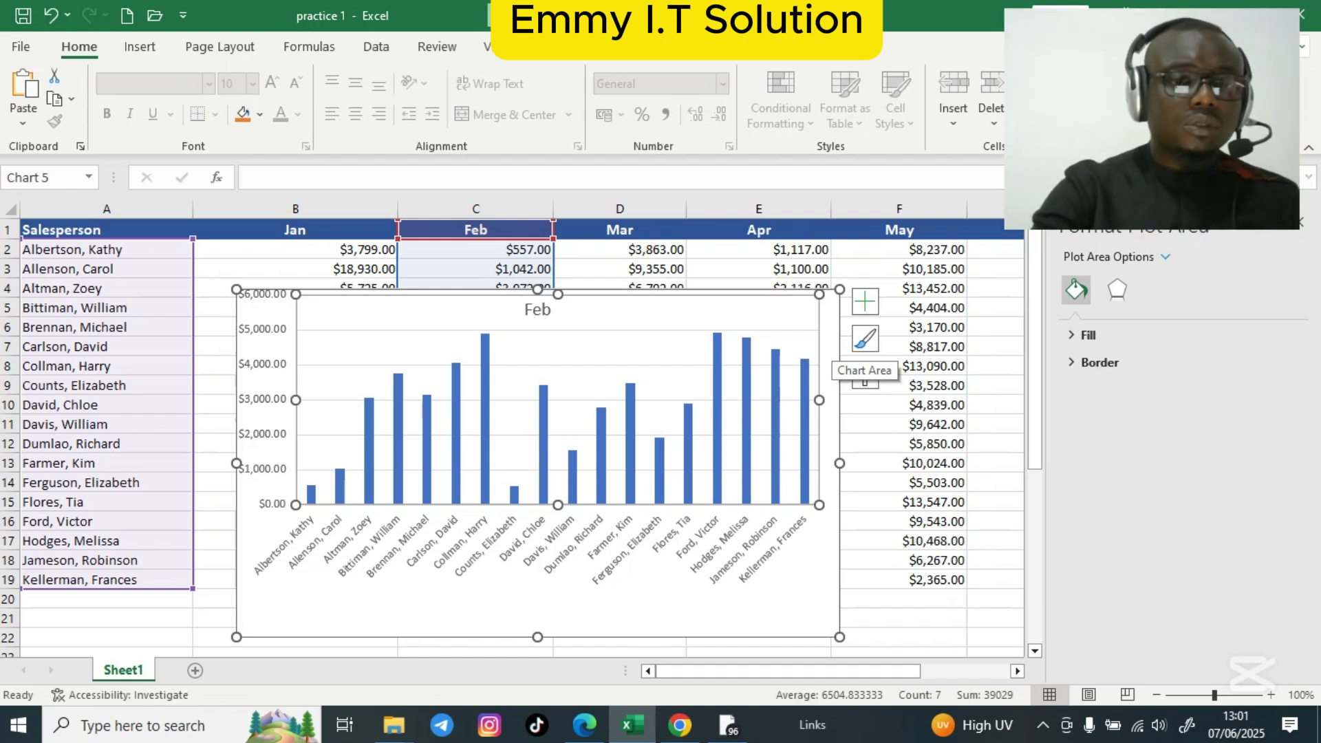
pyautogui.click(830, 357)
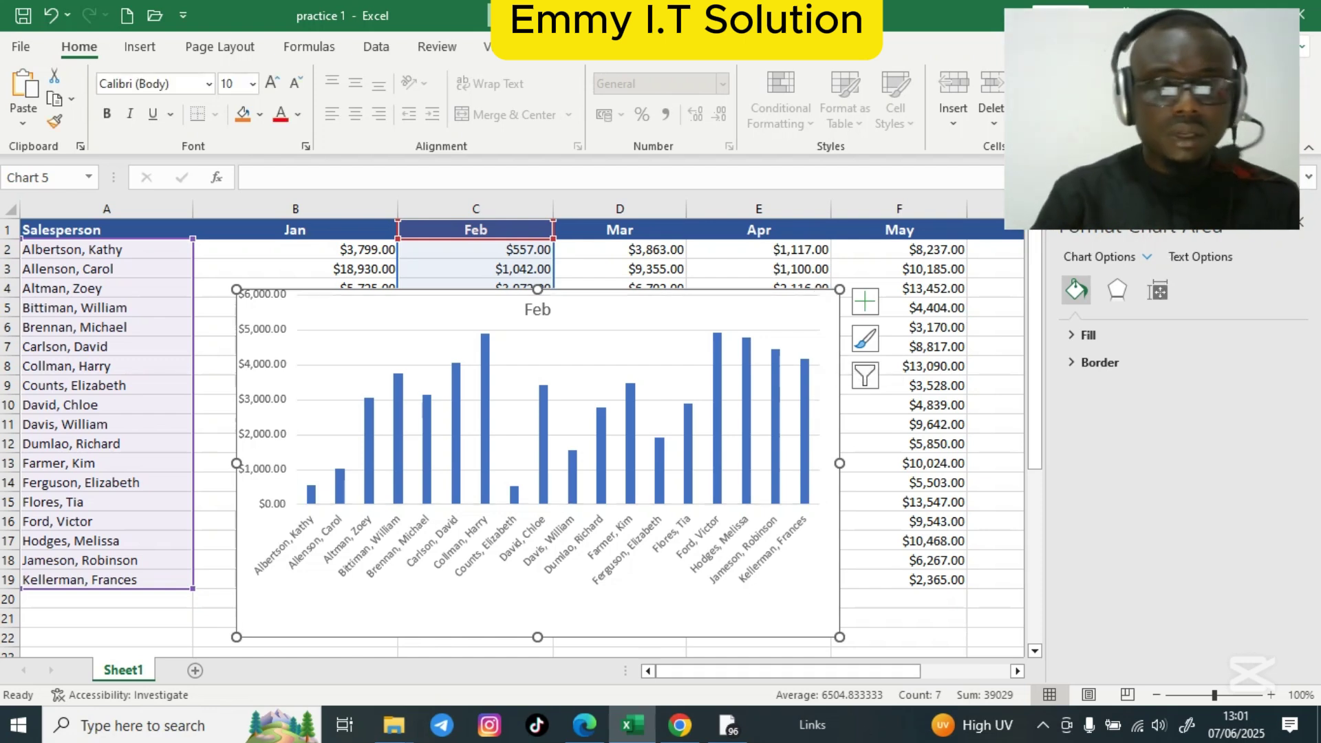
pyautogui.hotkey('ctrl', 'z')
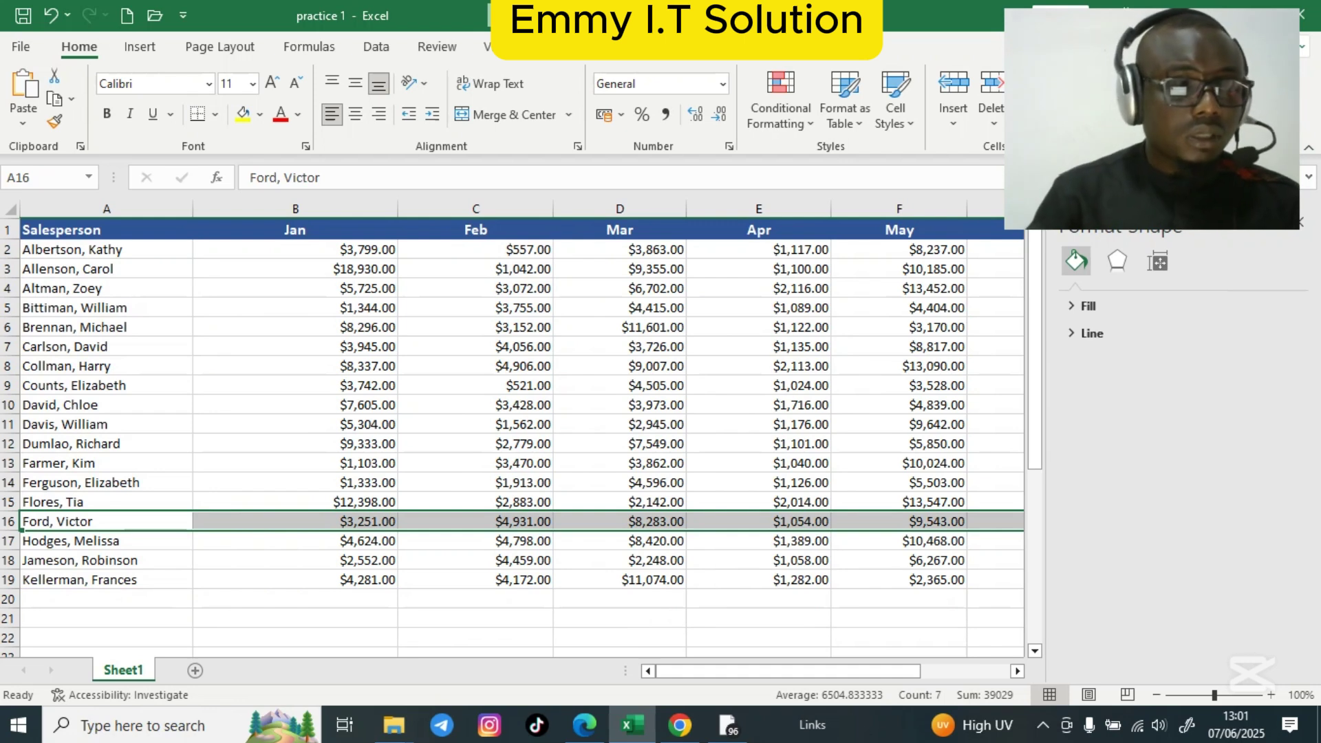
pyautogui.click(107, 619)
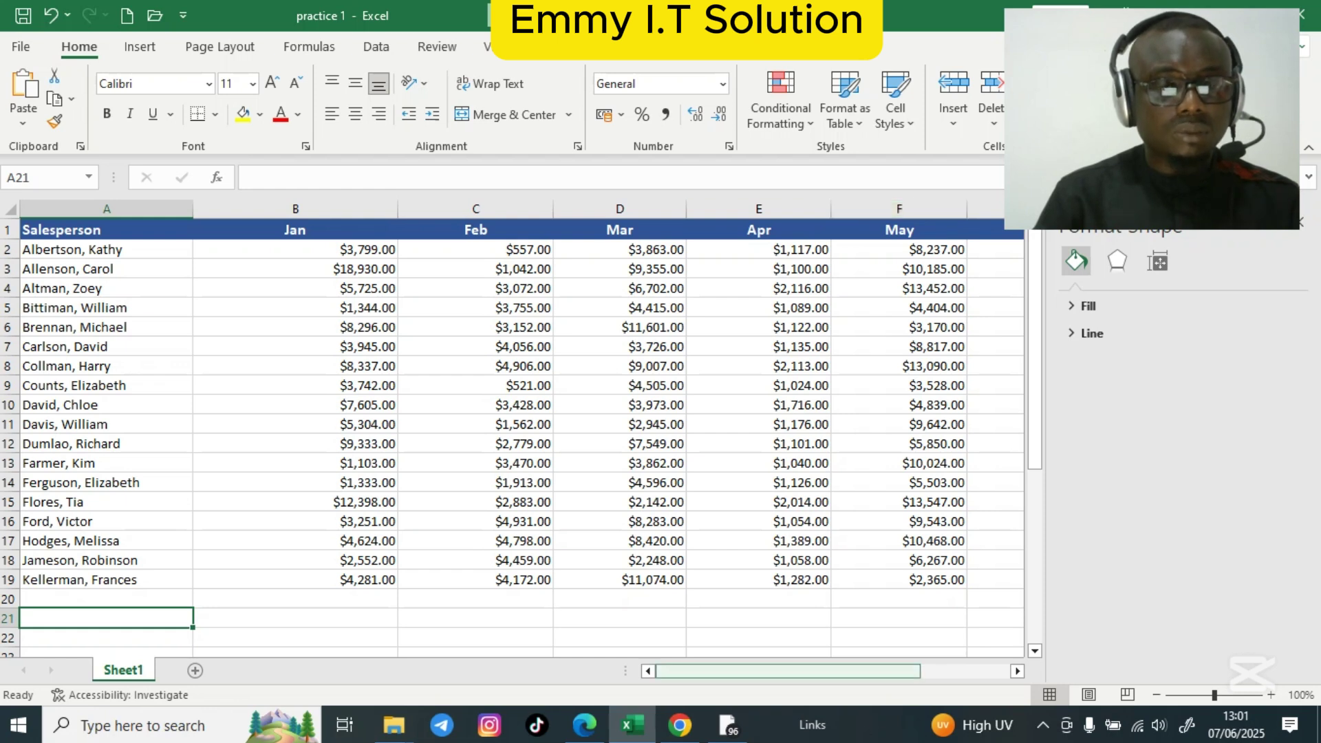
# - Enter the header Overall in cell H1 next to Jun and widen column H
pyautogui.moveTo(788, 671); pyautogui.dragTo(872, 671)
pyautogui.doubleClick(614, 230)
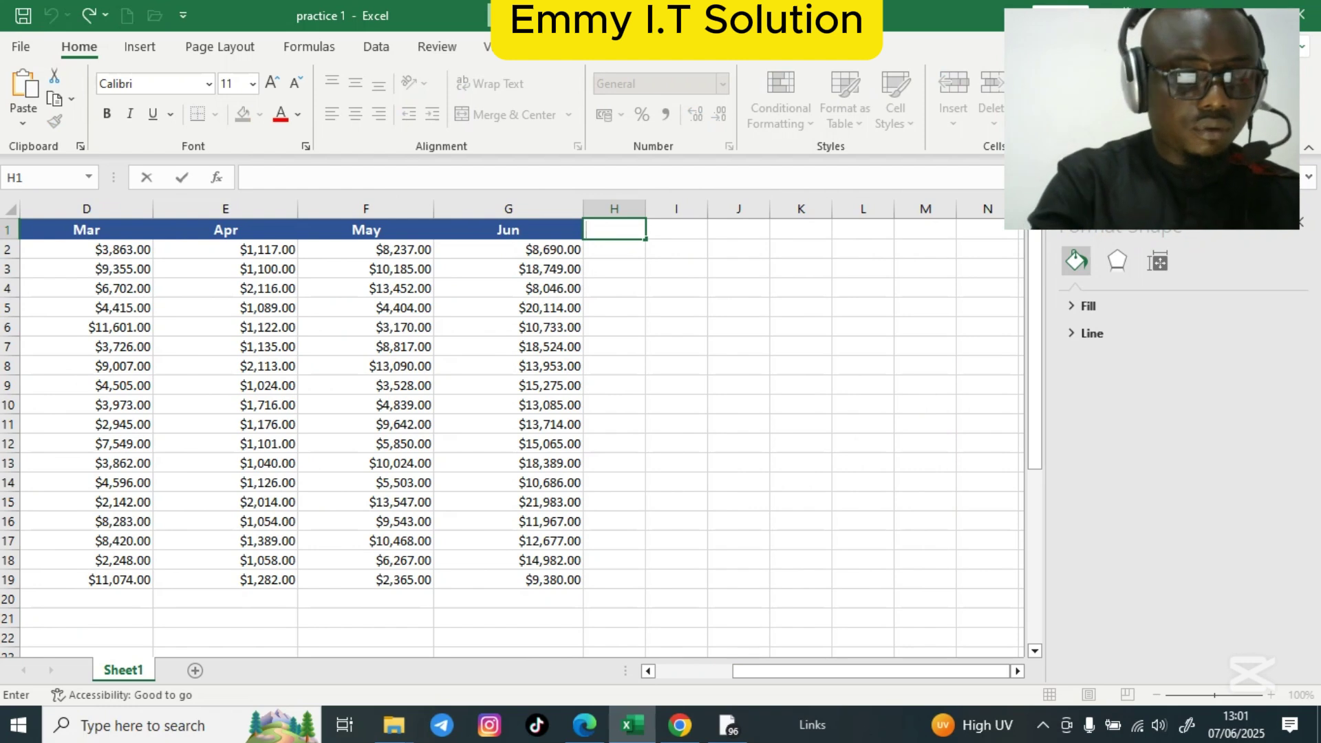
pyautogui.write('Overall')
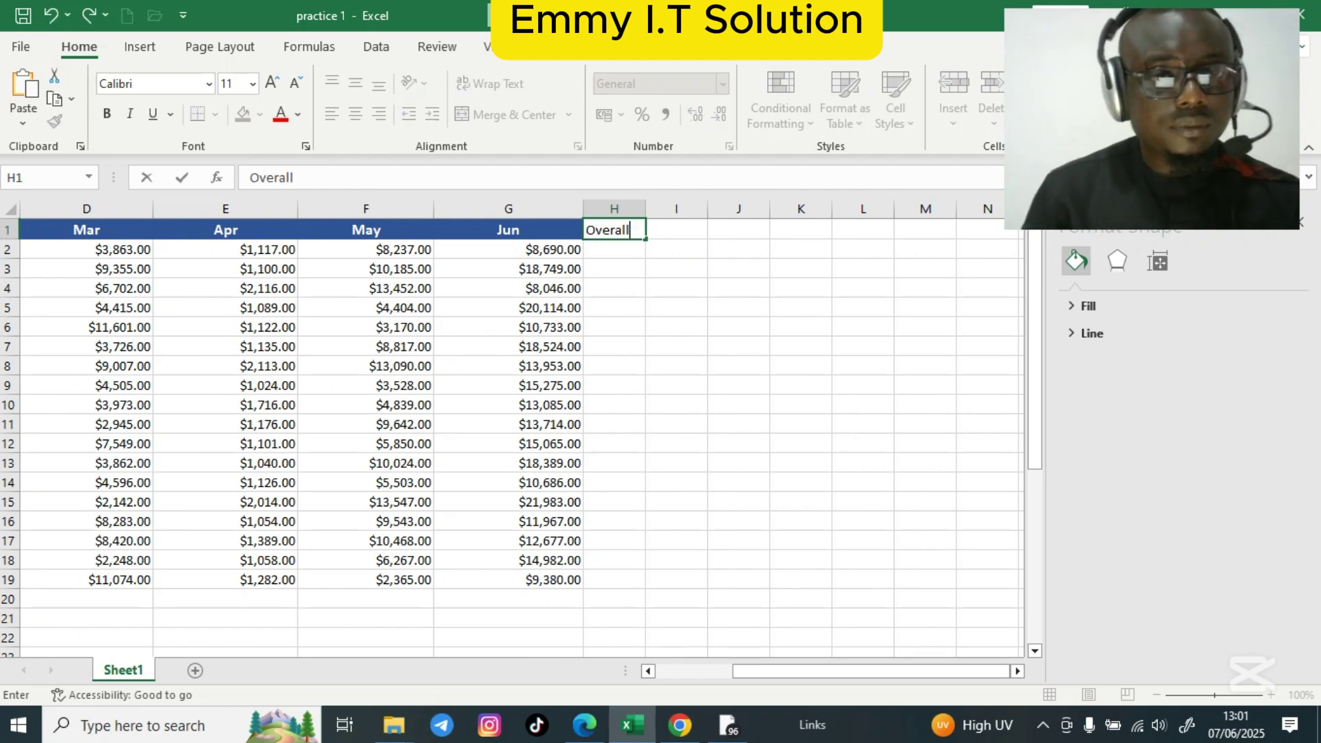
pyautogui.press('Return')
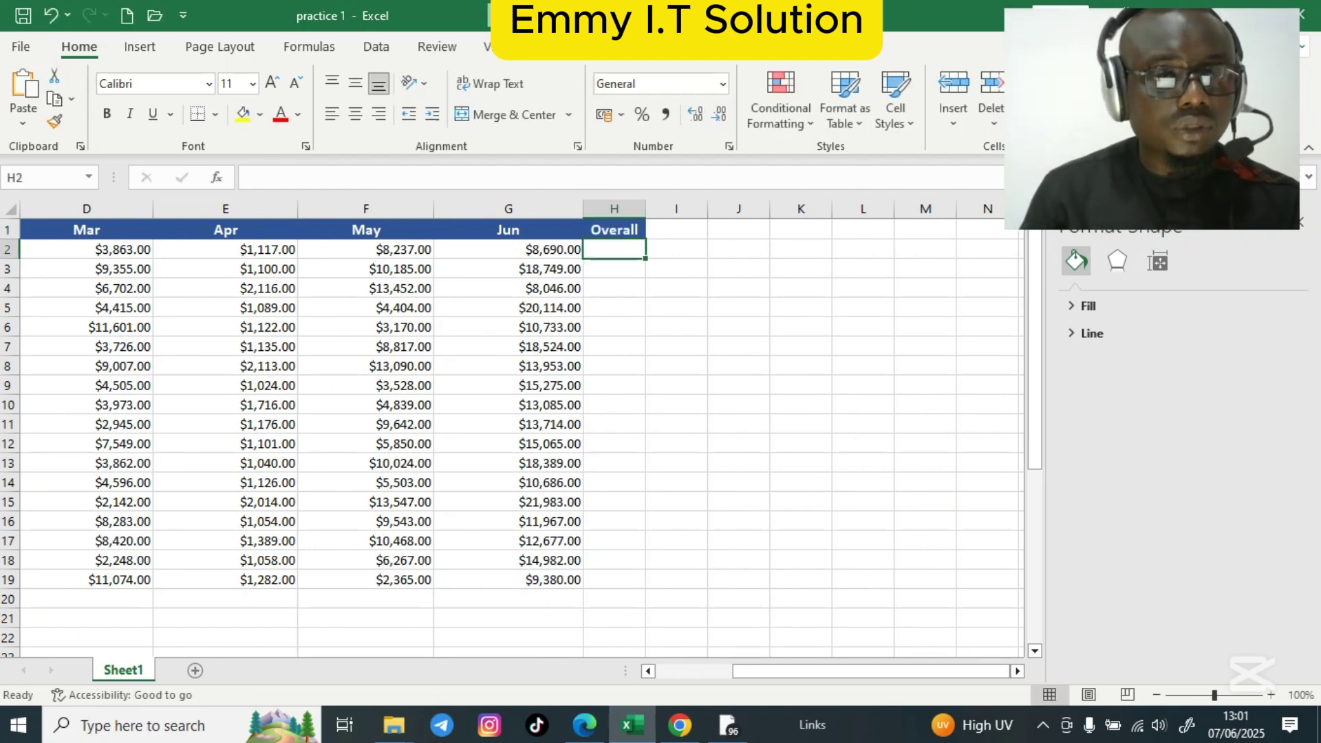
pyautogui.moveTo(645, 209); pyautogui.dragTo(701, 208)
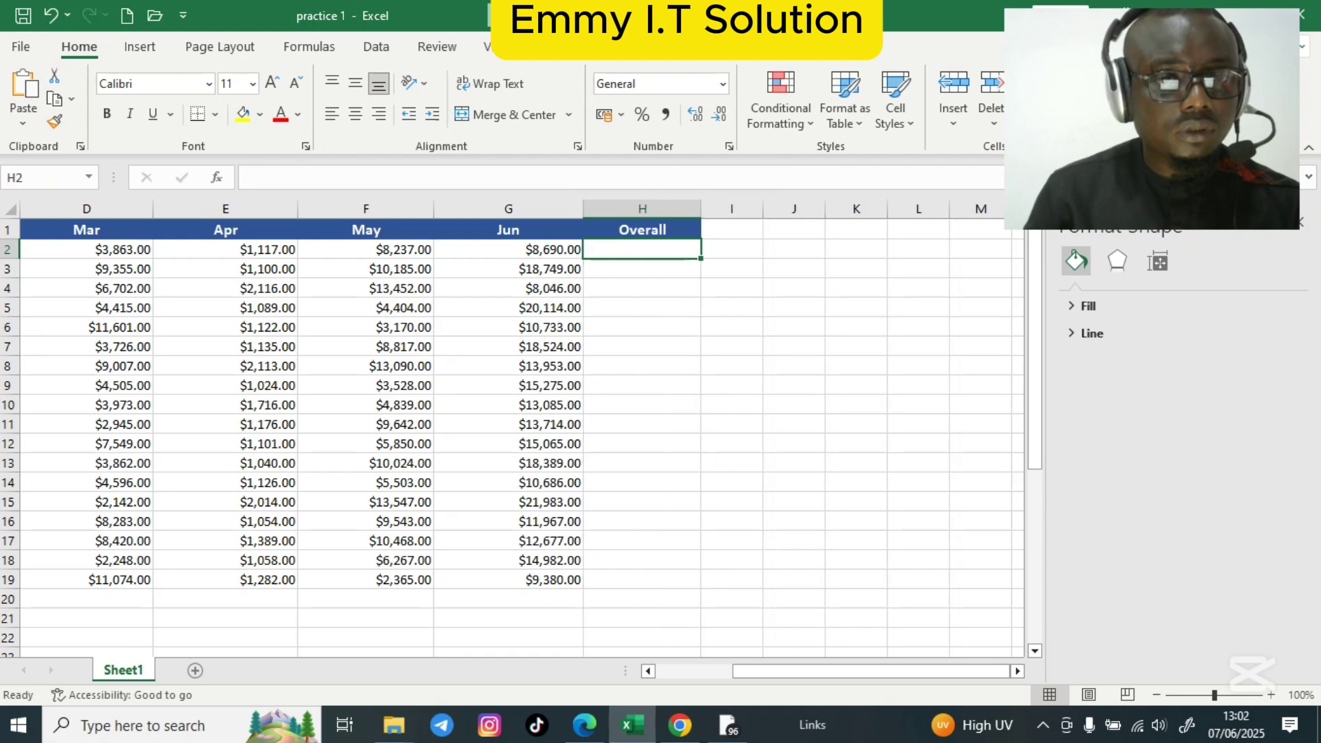
# - Sum the first salesperson's monthly sales in H2 with =SUM(B2:G2) and fill the formula down through H19
pyautogui.moveTo(867, 671); pyautogui.dragTo(839, 671)
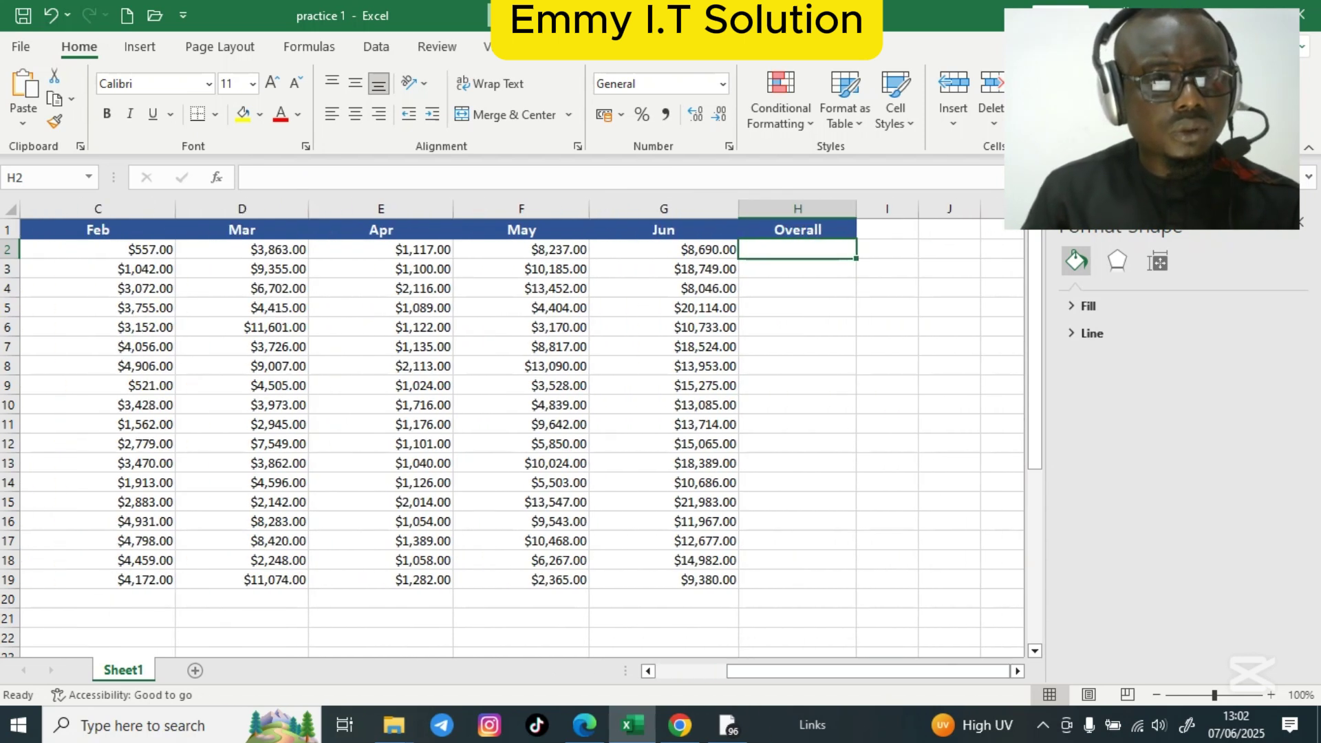
pyautogui.write('=')
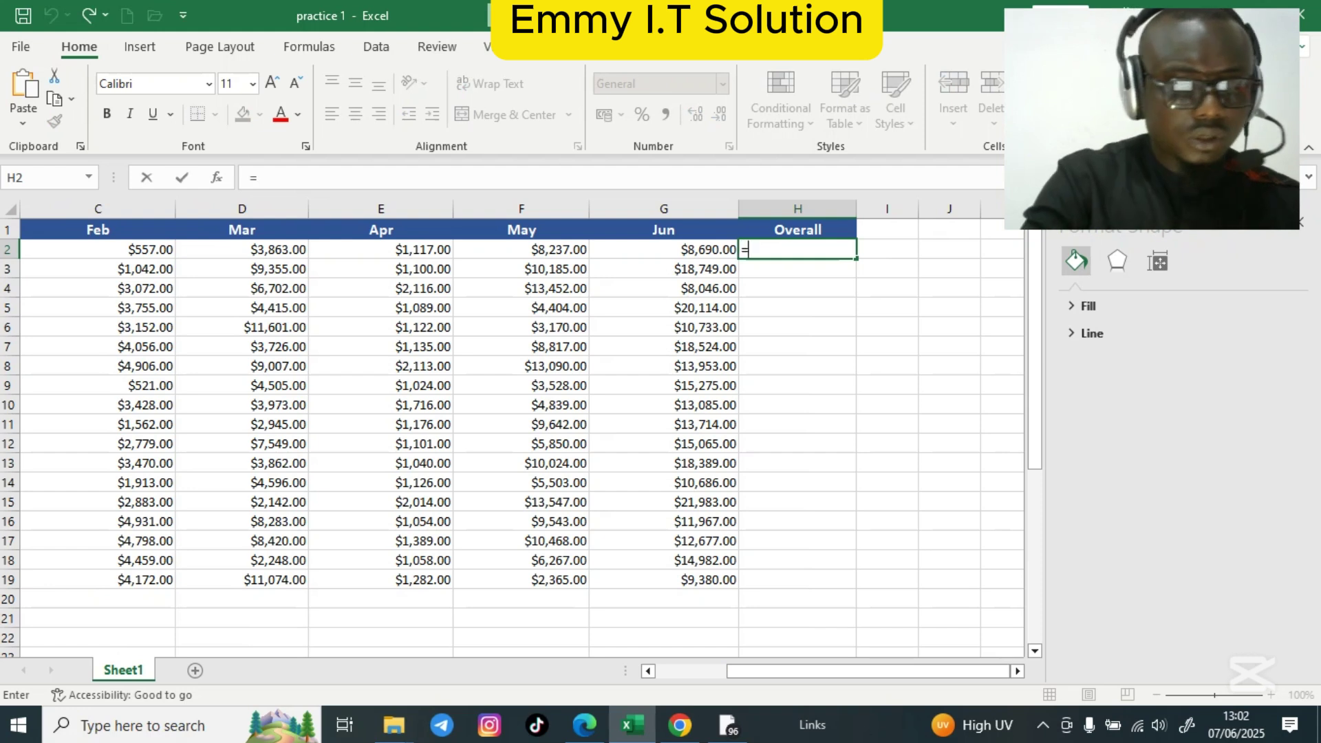
pyautogui.write('sum(')
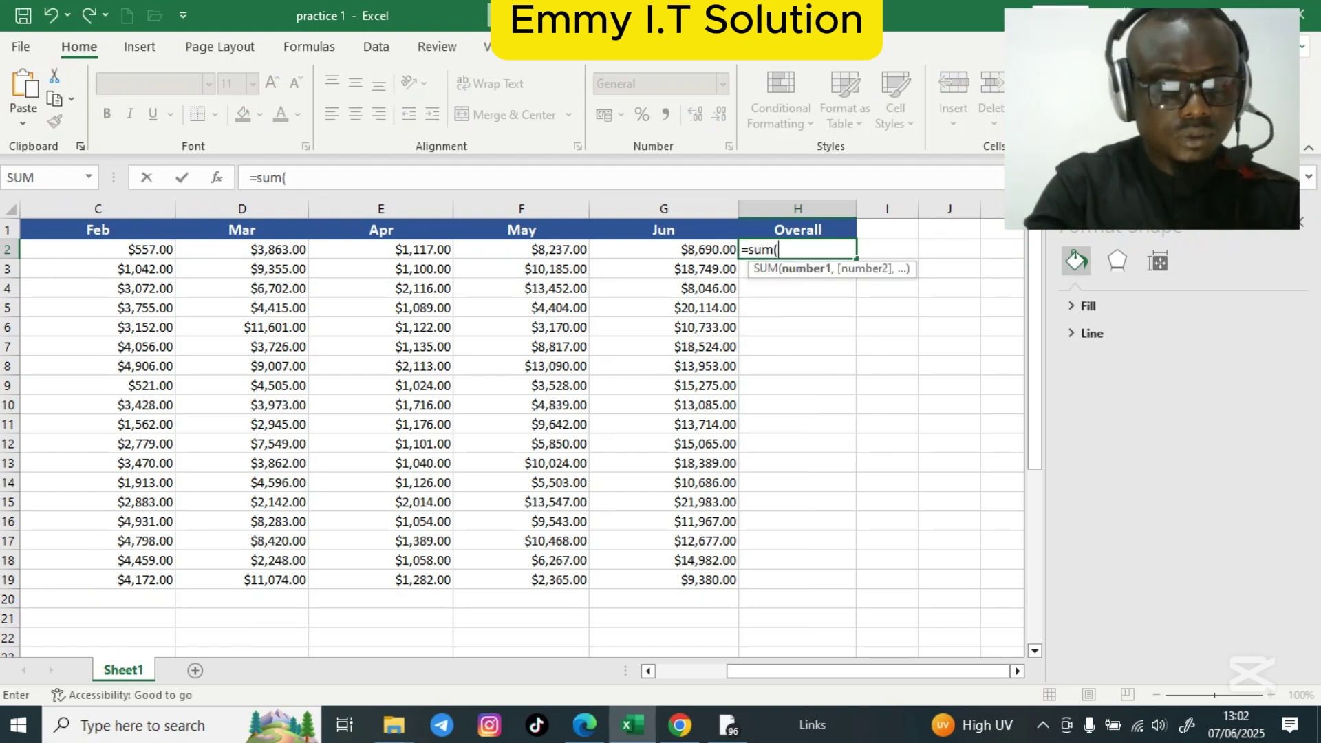
pyautogui.write('b2:g')
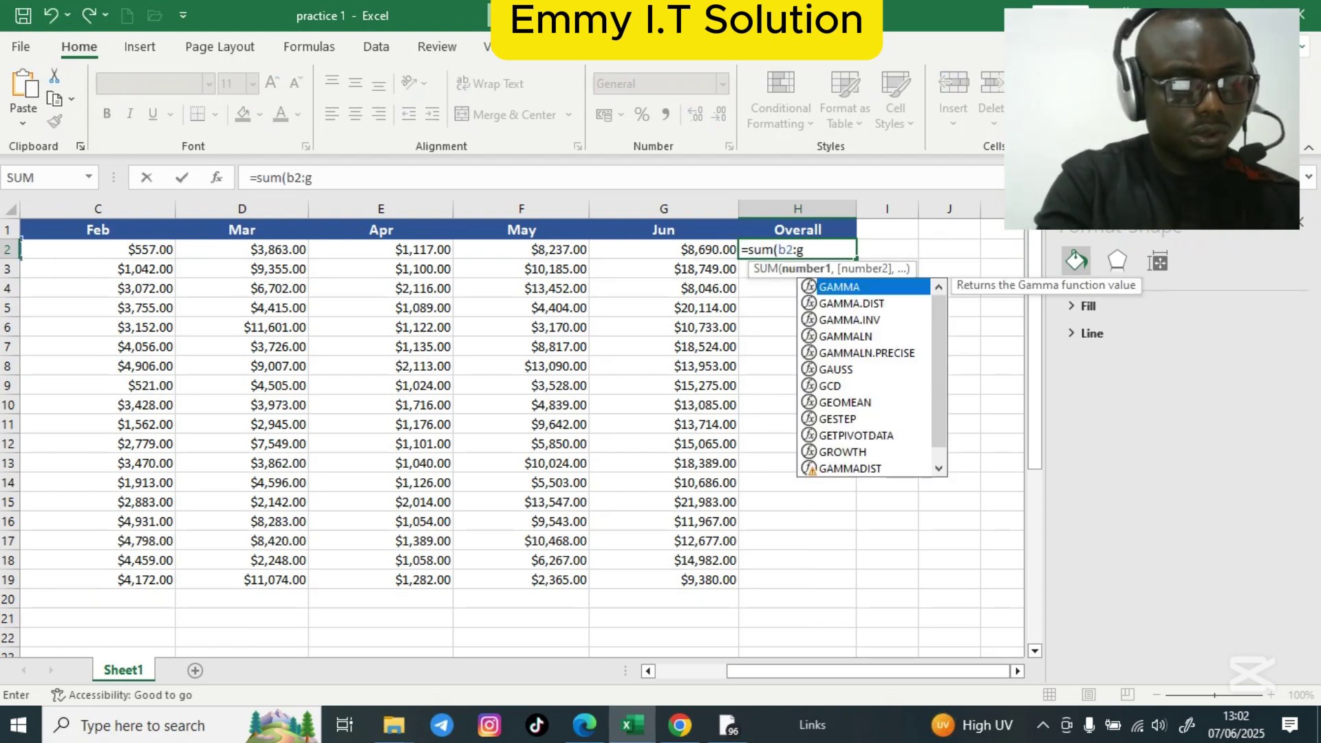
pyautogui.write('2)')
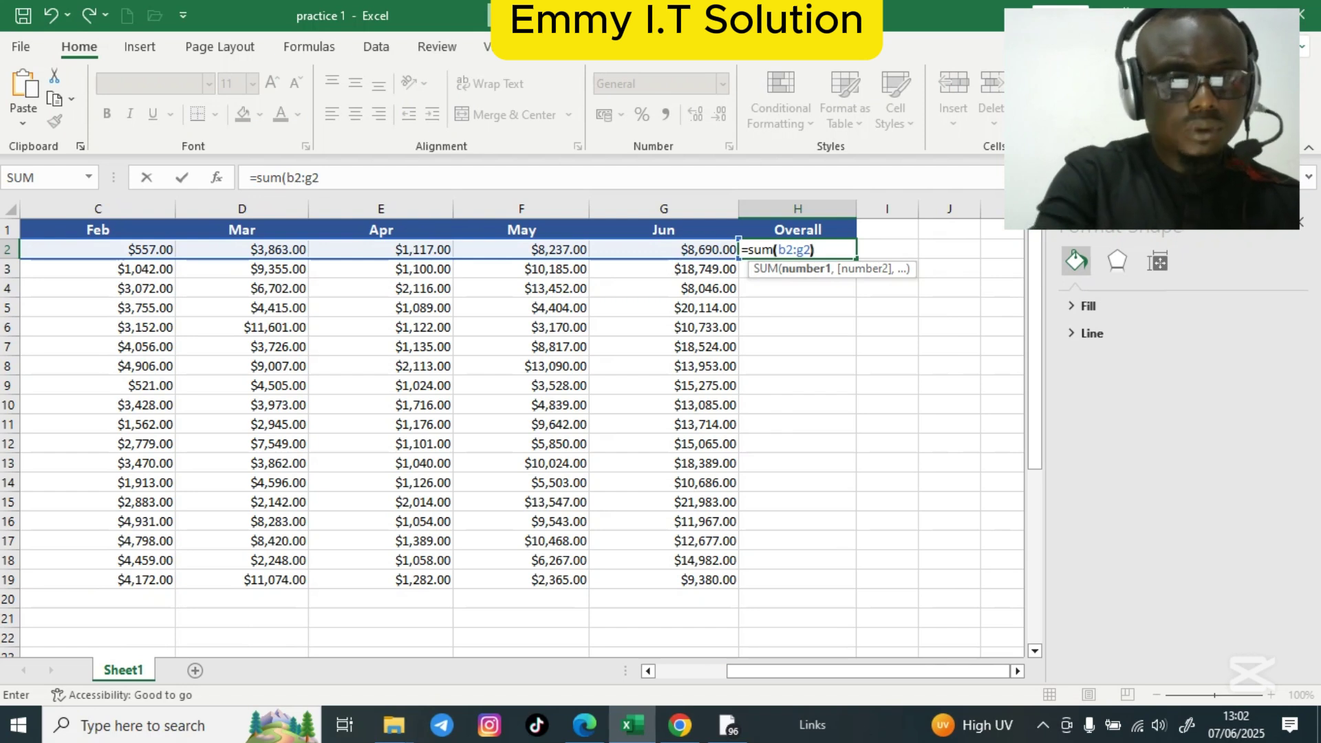
pyautogui.press('Return')
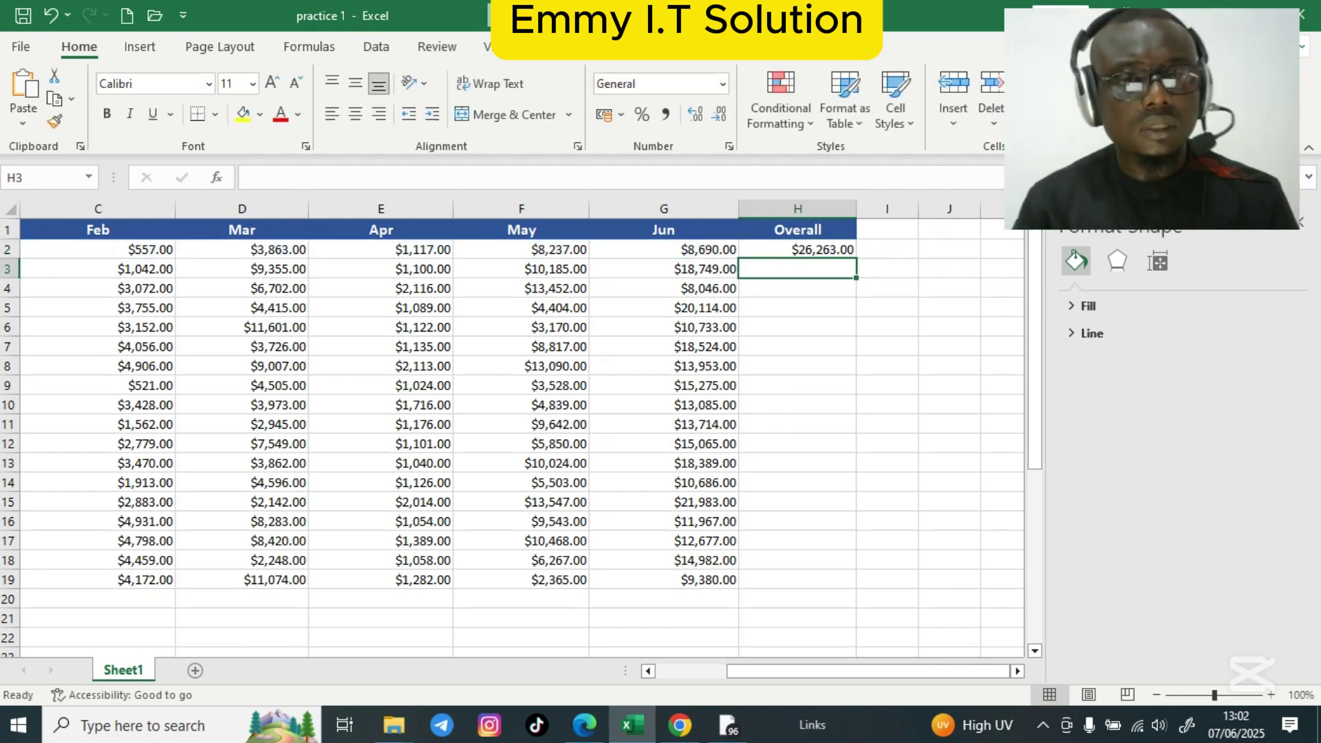
pyautogui.click(797, 249)
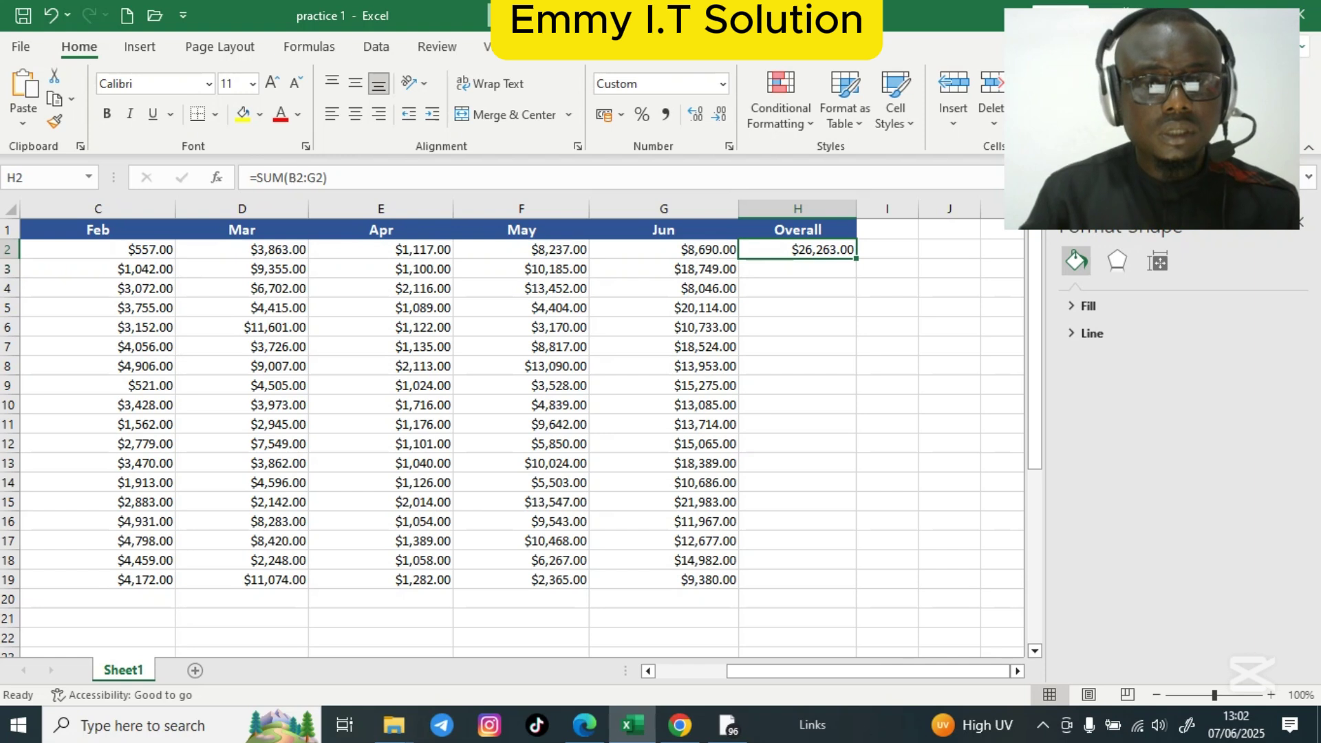
pyautogui.moveTo(856, 258); pyautogui.dragTo(856, 590)
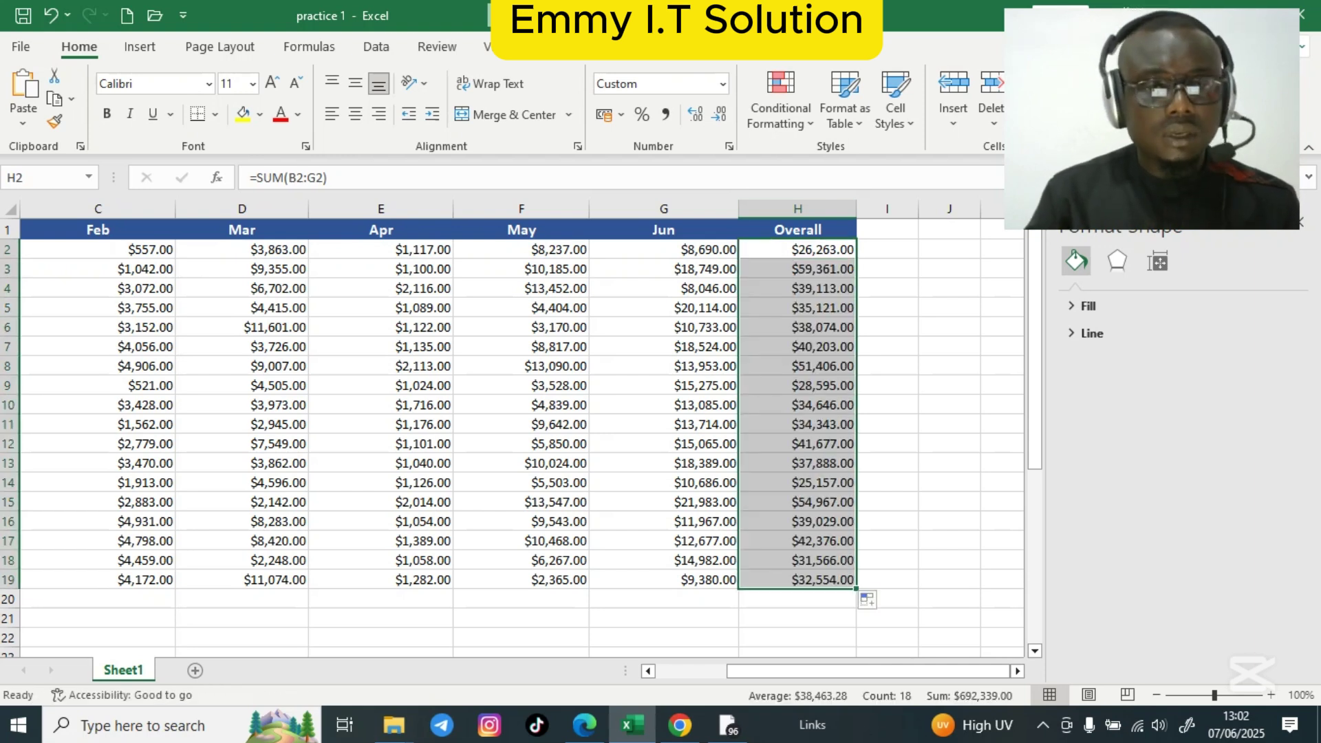
# - Select the Salesperson range A1:A19 together with the whole Overall column H as the chart data
pyautogui.moveTo(860, 671); pyautogui.dragTo(788, 671)
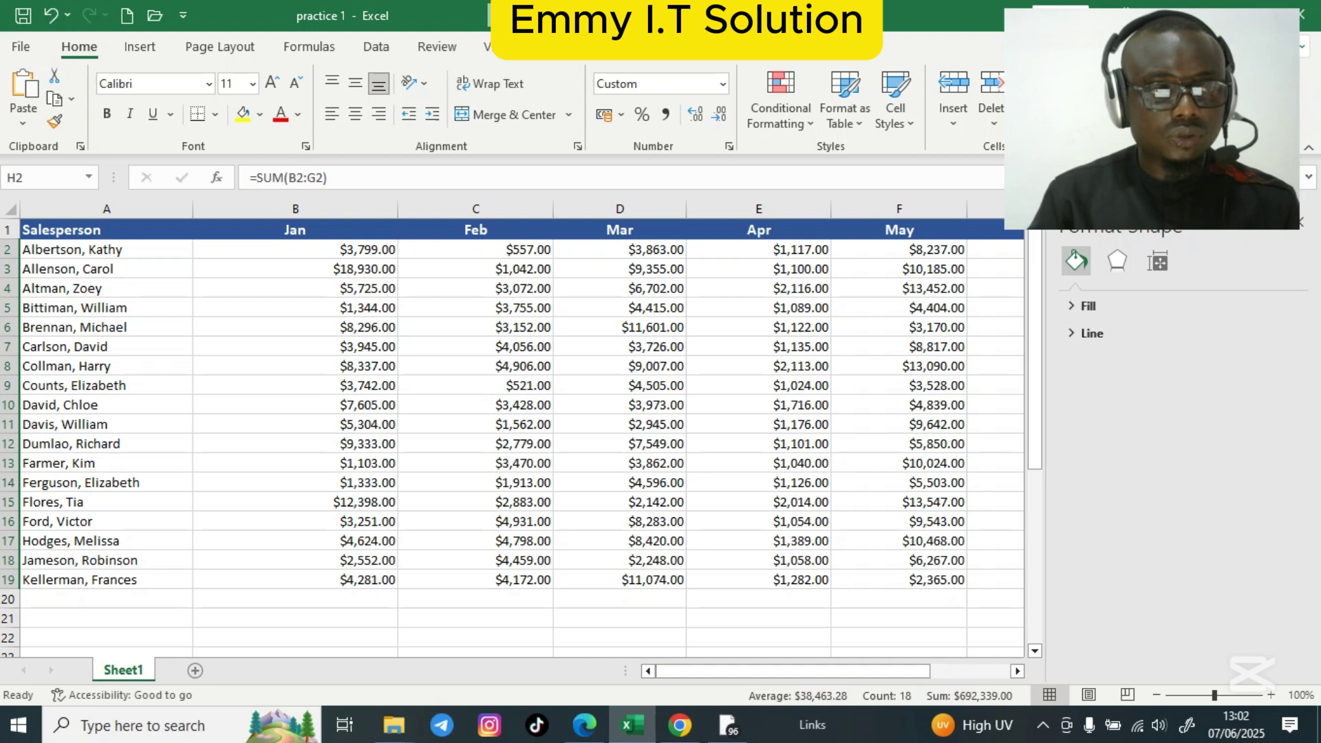
pyautogui.click(103, 229)
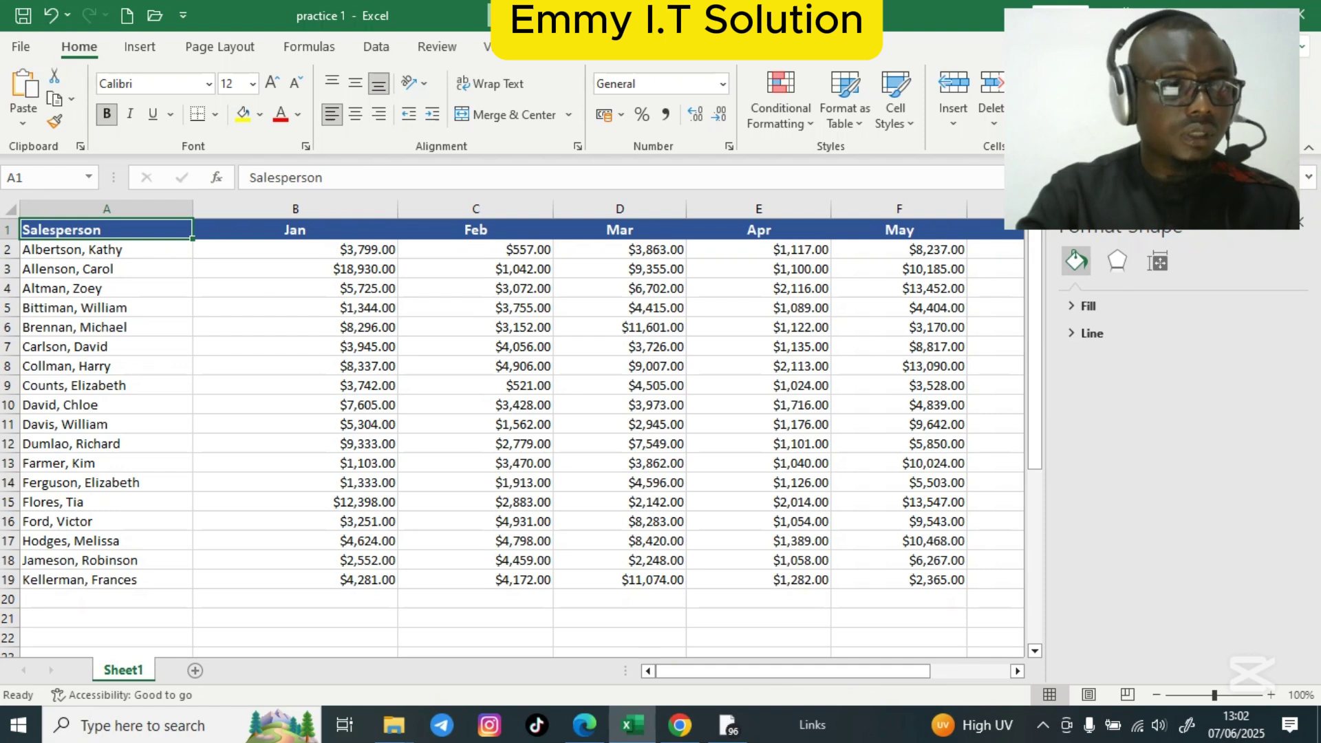
pyautogui.hotkey('shift', 'Down')
pyautogui.hotkey('shift', 'Down')
pyautogui.hotkey('shift', 'Down')
pyautogui.hotkey('shift', 'Down')
pyautogui.hotkey('shift', 'Down')
pyautogui.hotkey('shift', 'Down')
pyautogui.hotkey('shift', 'Down')
pyautogui.hotkey('shift', 'Down')
pyautogui.hotkey('shift', 'Down')
pyautogui.hotkey('shift', 'Down')
pyautogui.hotkey('shift', 'Down')
pyautogui.hotkey('shift', 'Down')
pyautogui.hotkey('shift', 'Down')
pyautogui.hotkey('shift', 'Down')
pyautogui.hotkey('shift', 'Down')
pyautogui.hotkey('shift', 'Down')
pyautogui.hotkey('shift', 'Down')
pyautogui.hotkey('shift', 'Down')
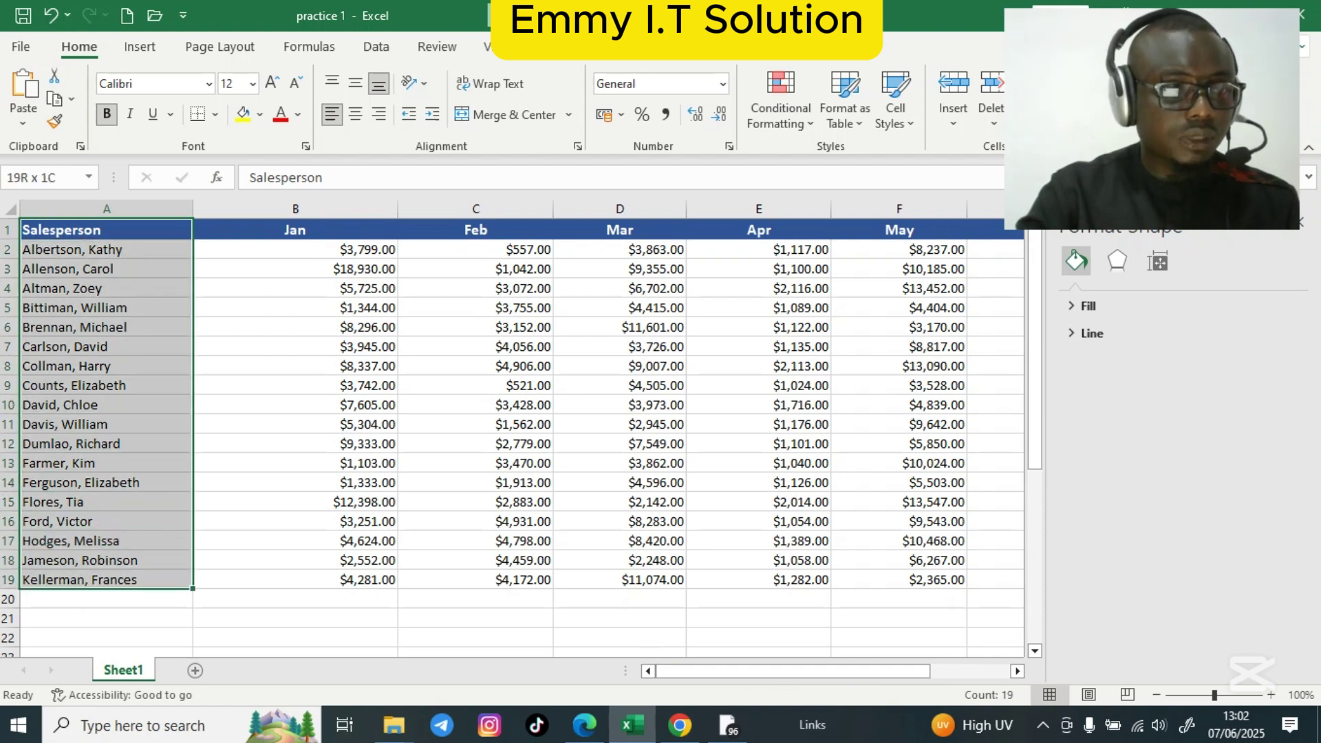
pyautogui.moveTo(792, 671); pyautogui.dragTo(863, 671)
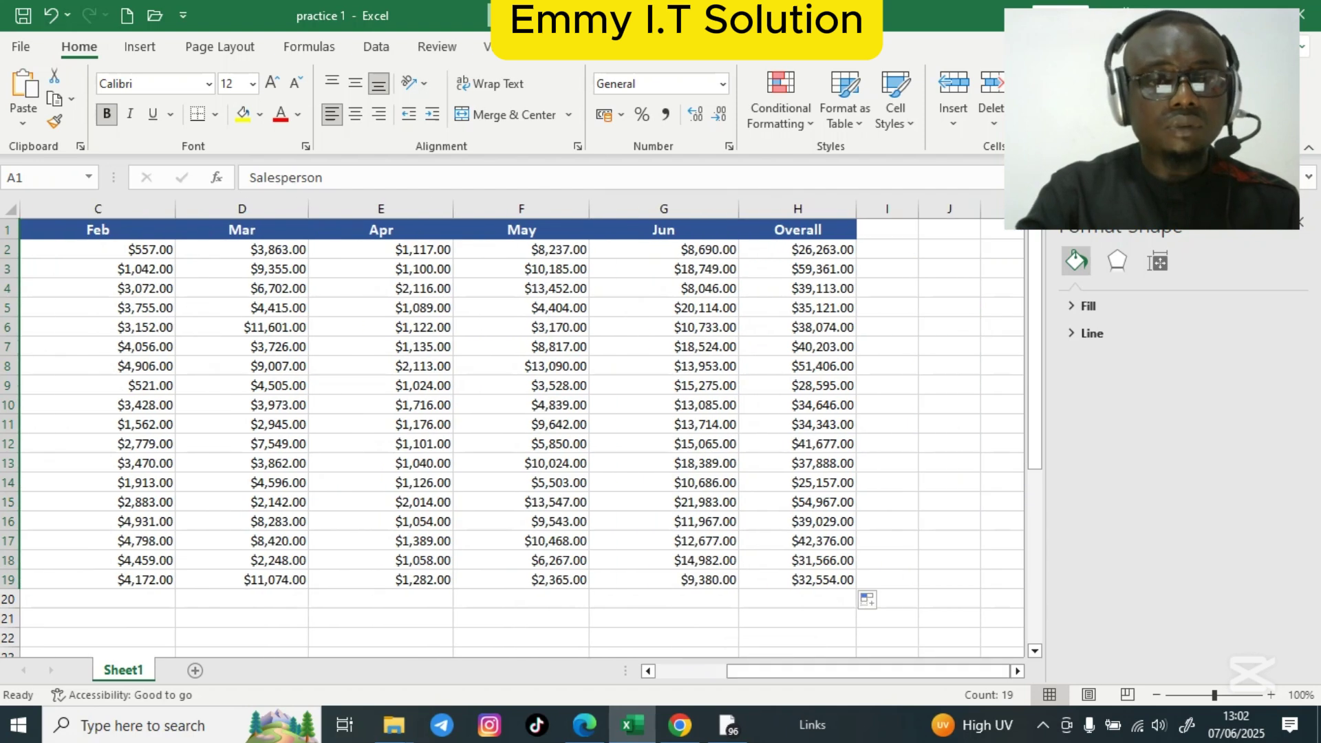
pyautogui.click(797, 209)
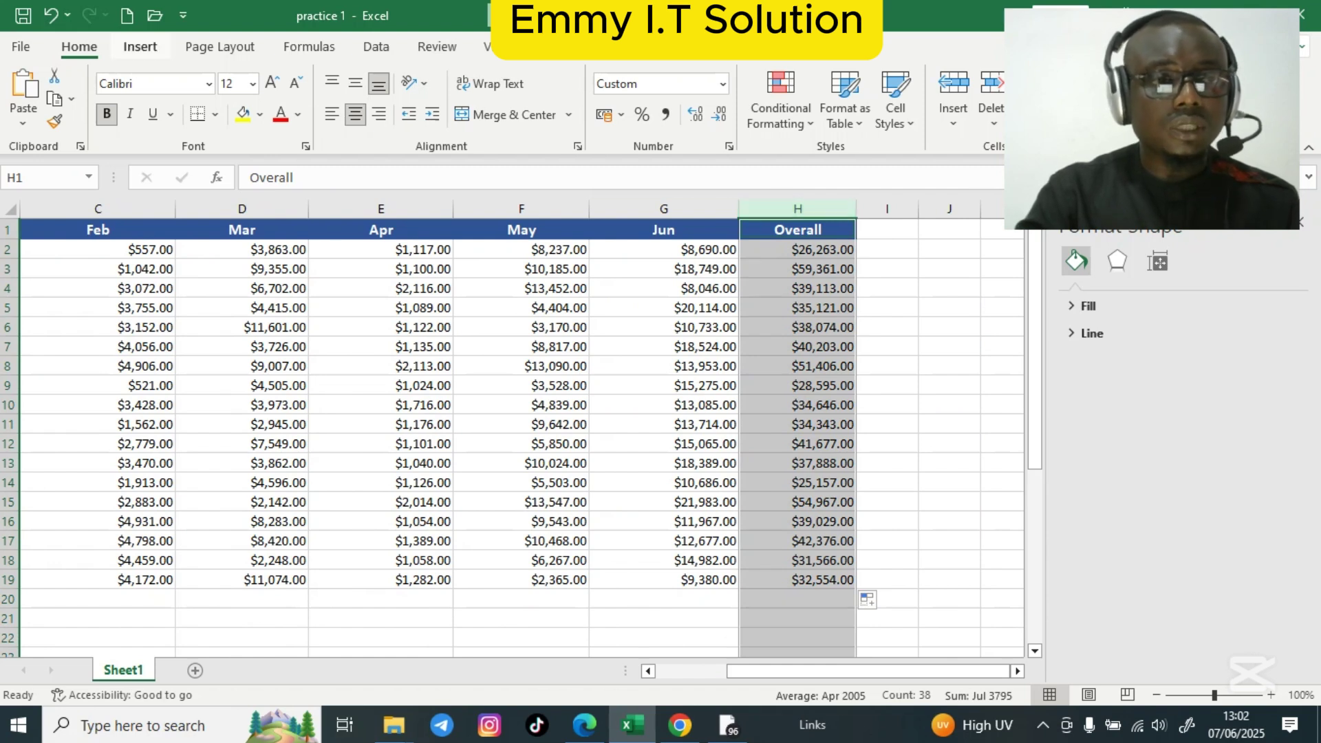
# - Try a 2-D Clustered Column chart of the selected Salesperson and Overall data and undo its insertion
pyautogui.click(140, 46)
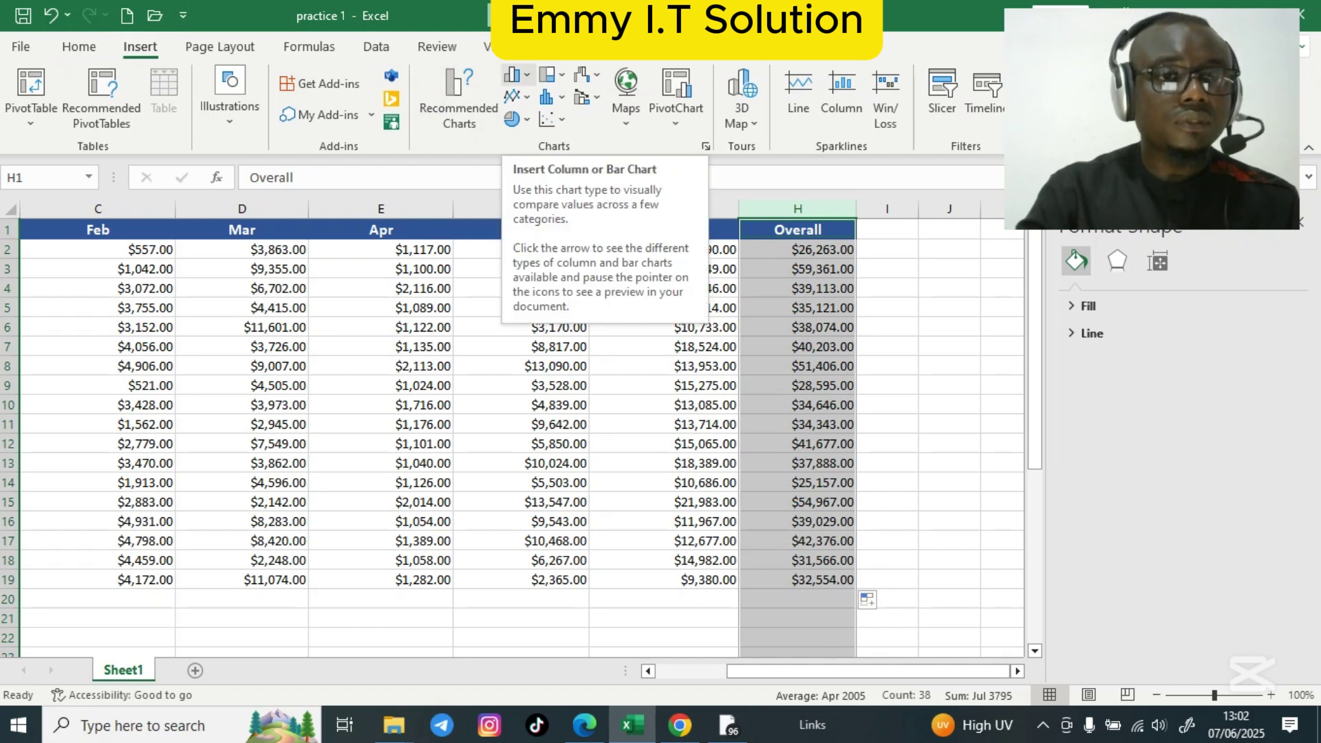
pyautogui.click(516, 74)
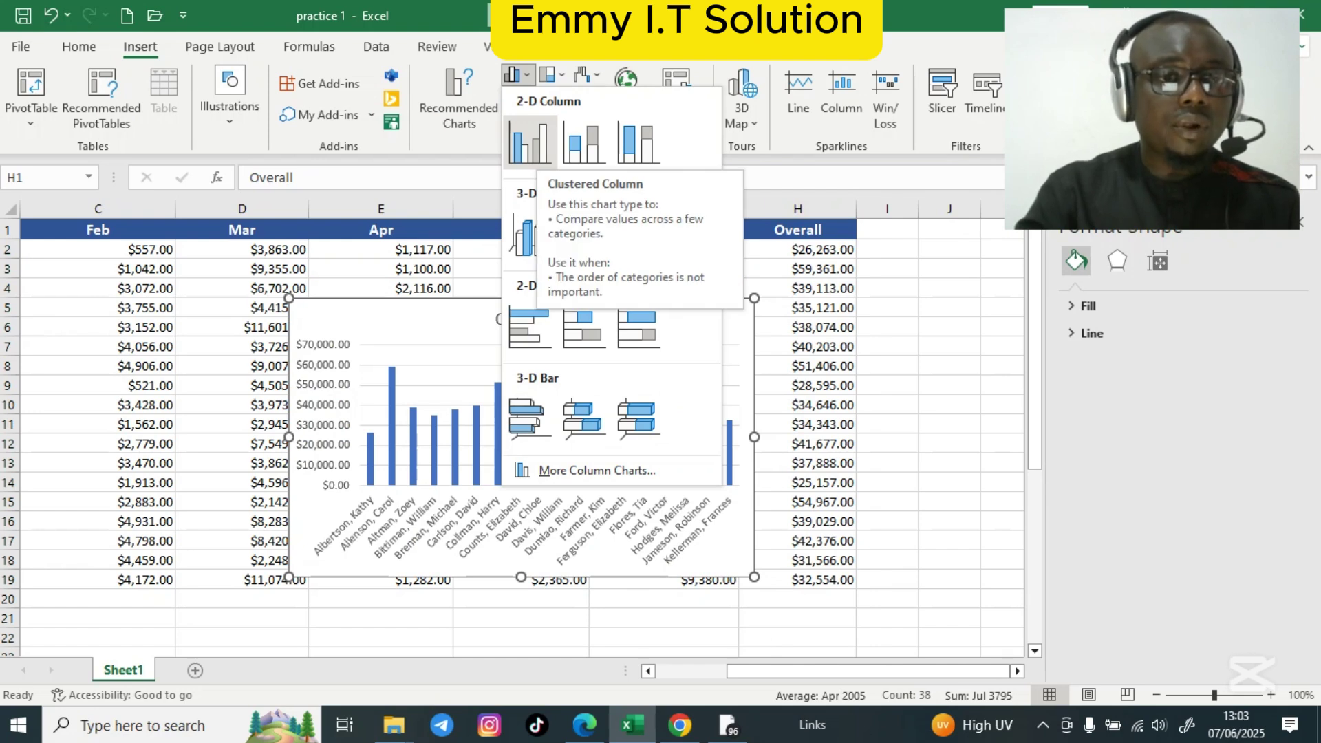
pyautogui.click(529, 142)
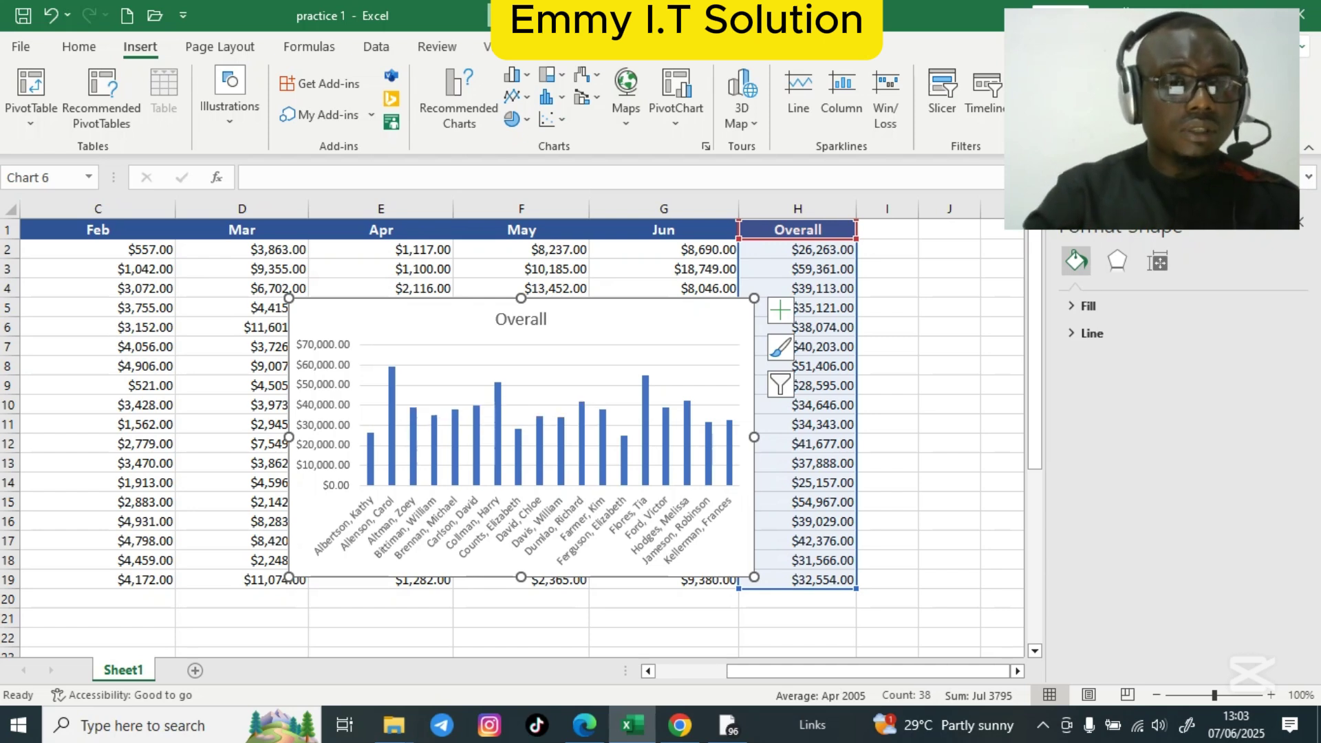
pyautogui.hotkey('ctrl', 'z')
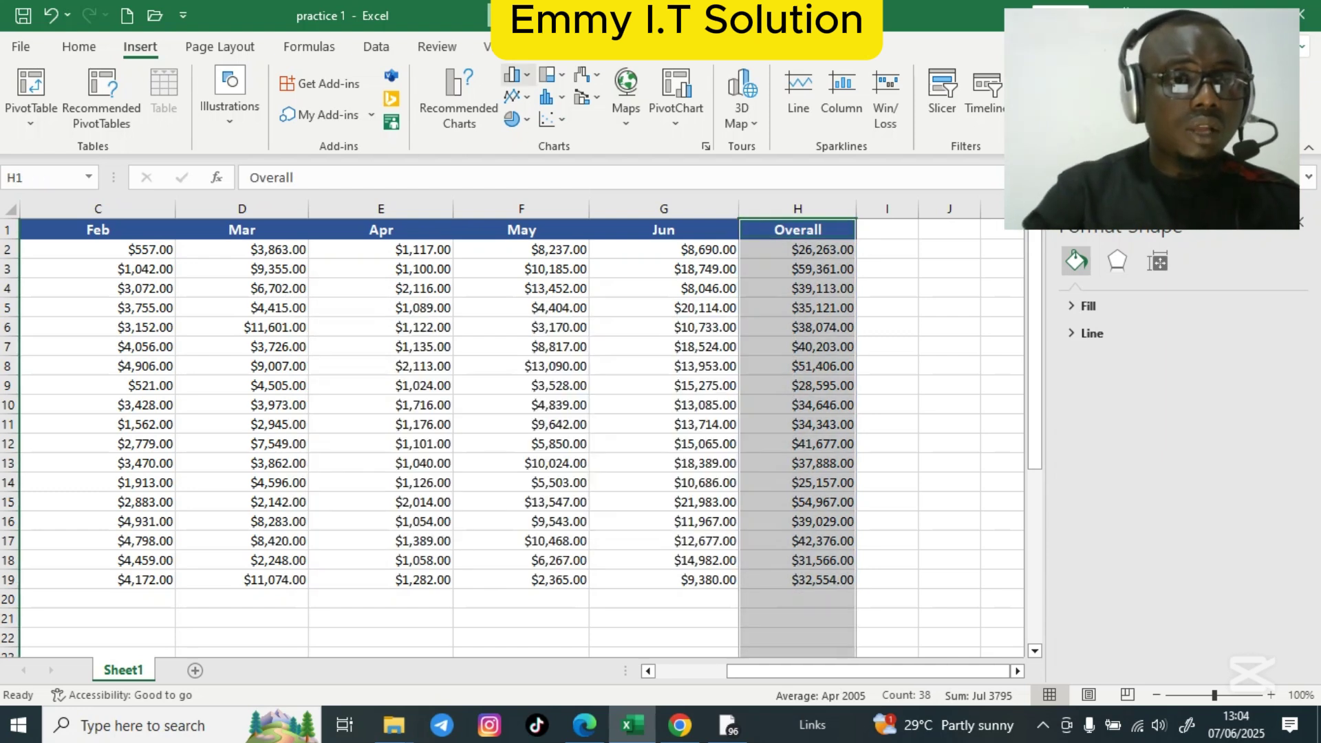
# - Insert a 2-D Clustered Bar chart of overall sales per salesperson and widen it both ways to span columns C through J
pyautogui.click(514, 74)
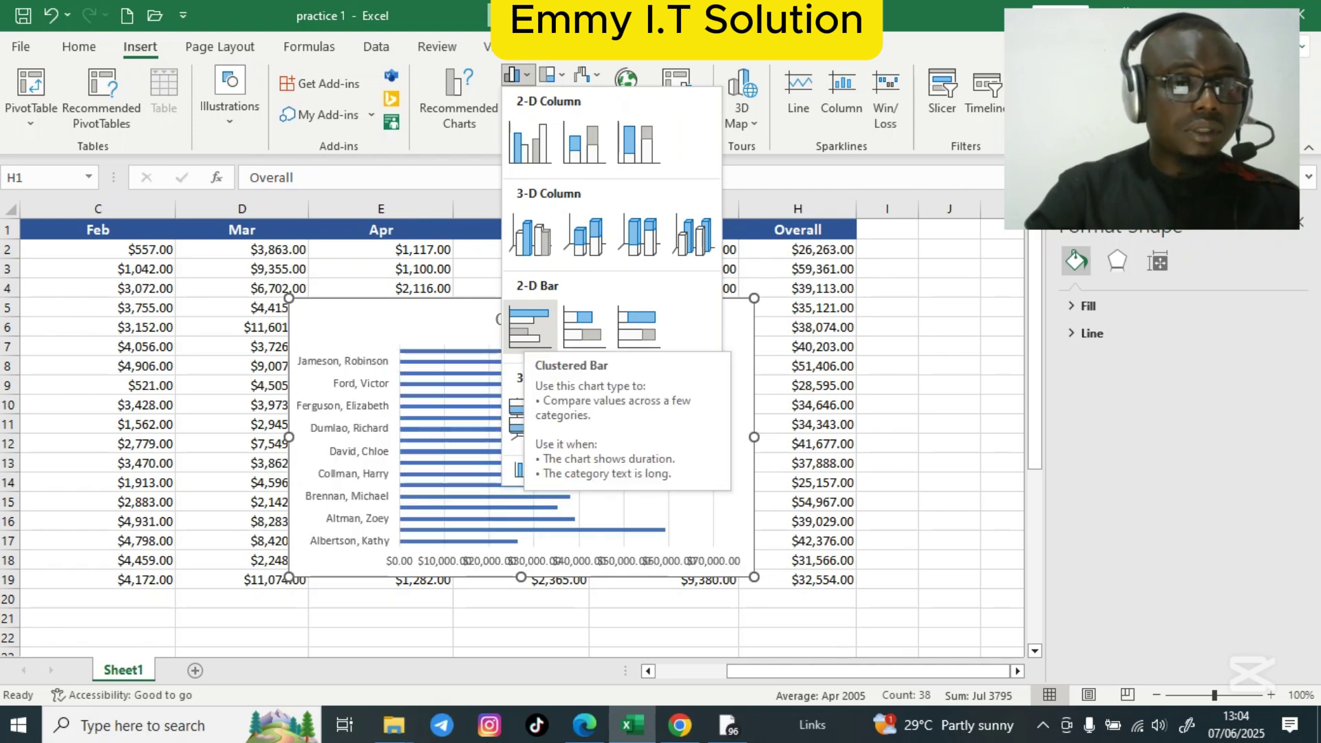
pyautogui.click(529, 326)
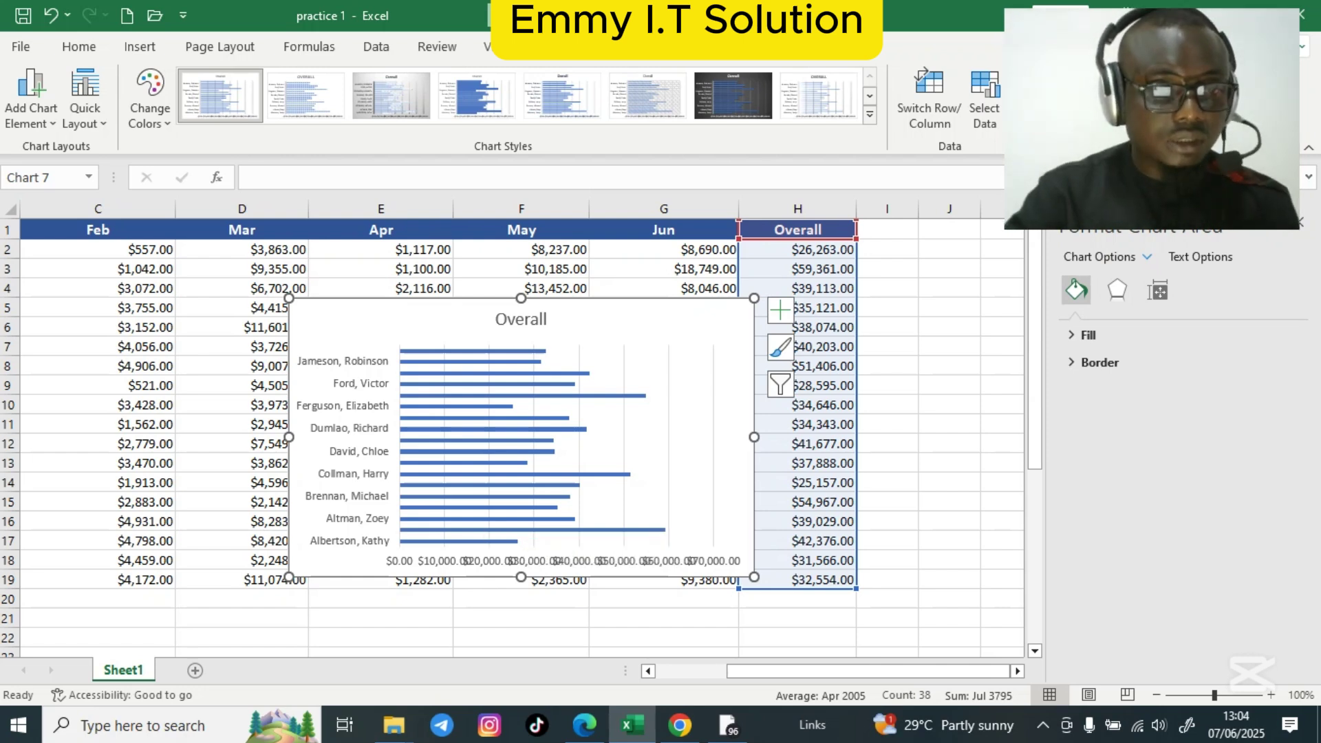
pyautogui.moveTo(755, 437); pyautogui.dragTo(988, 437)
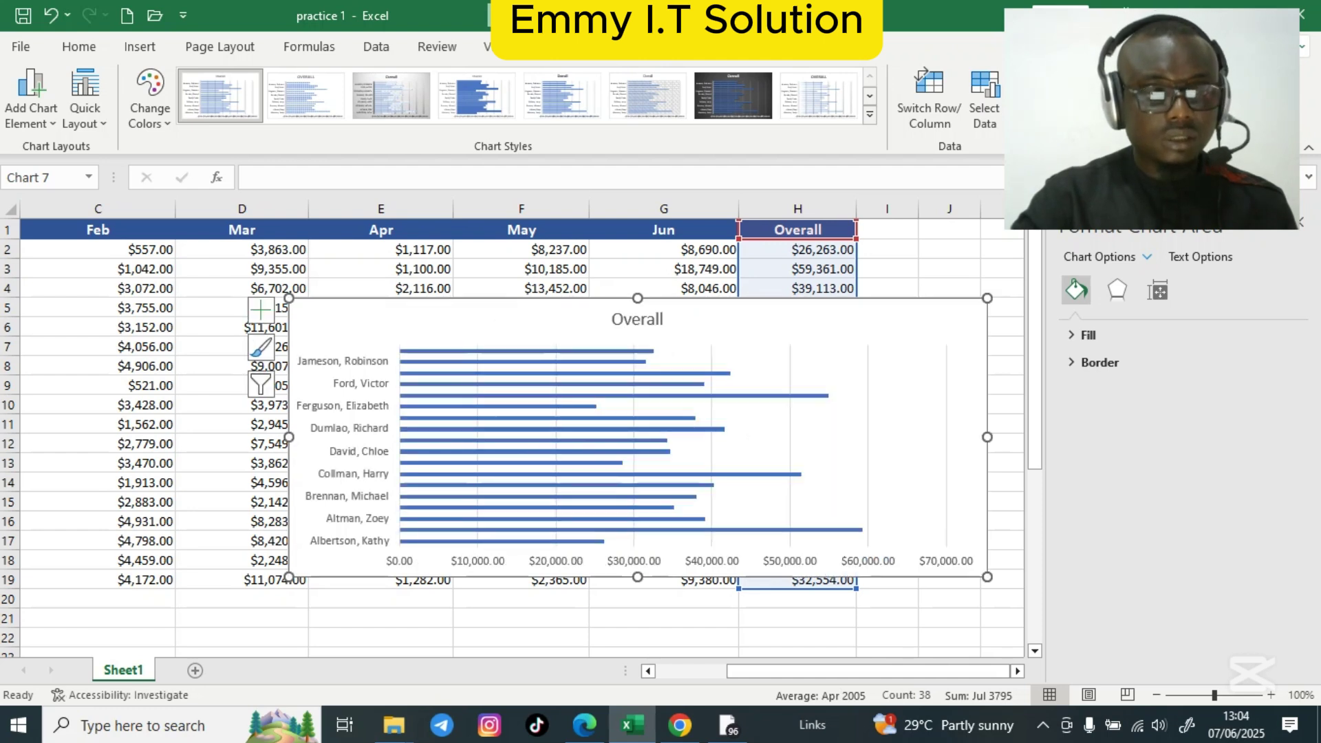
pyautogui.moveTo(289, 437); pyautogui.dragTo(113, 437)
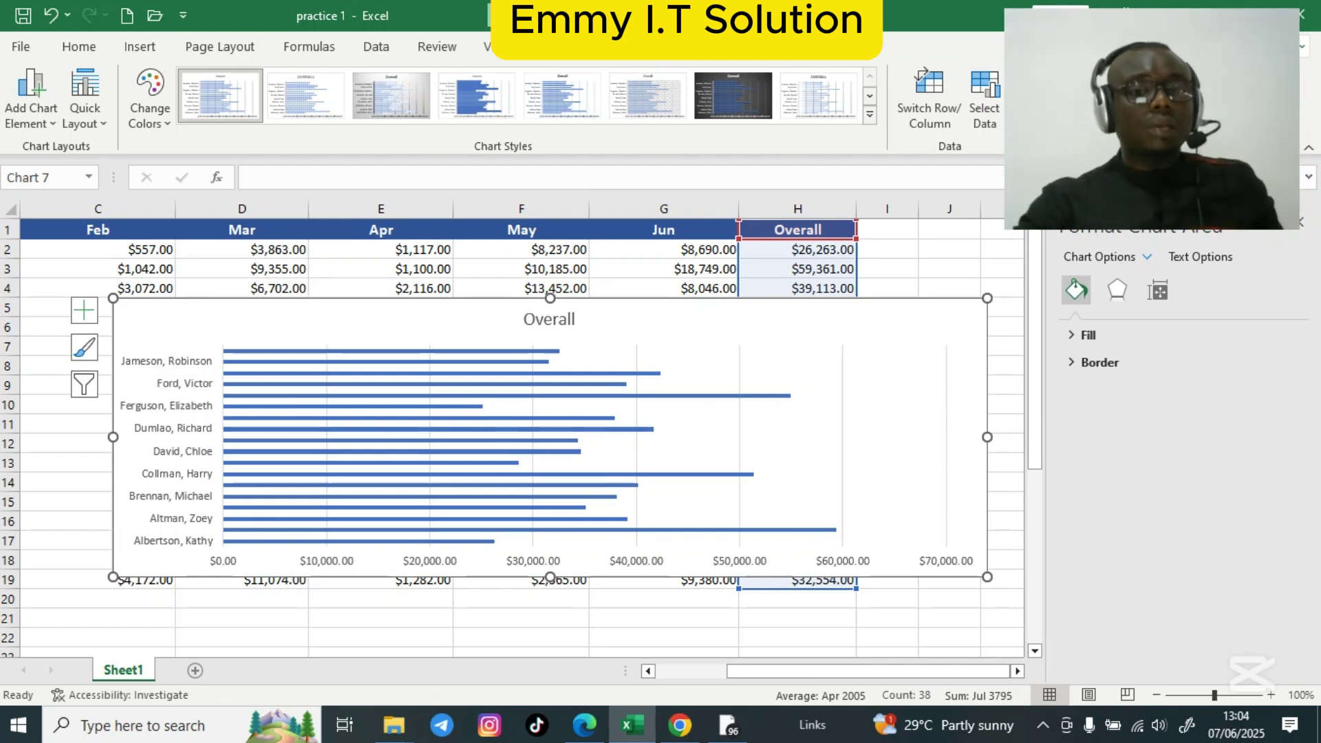
pyautogui.moveTo(592, 530)
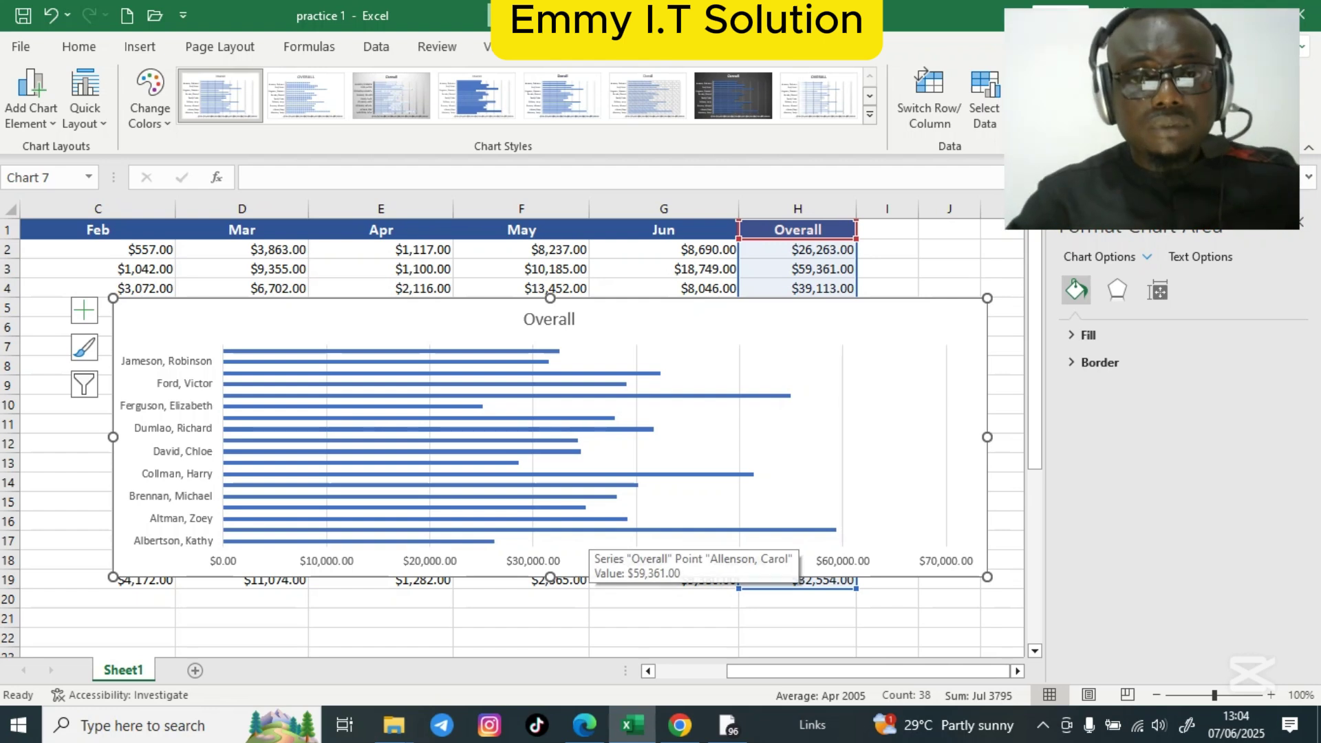